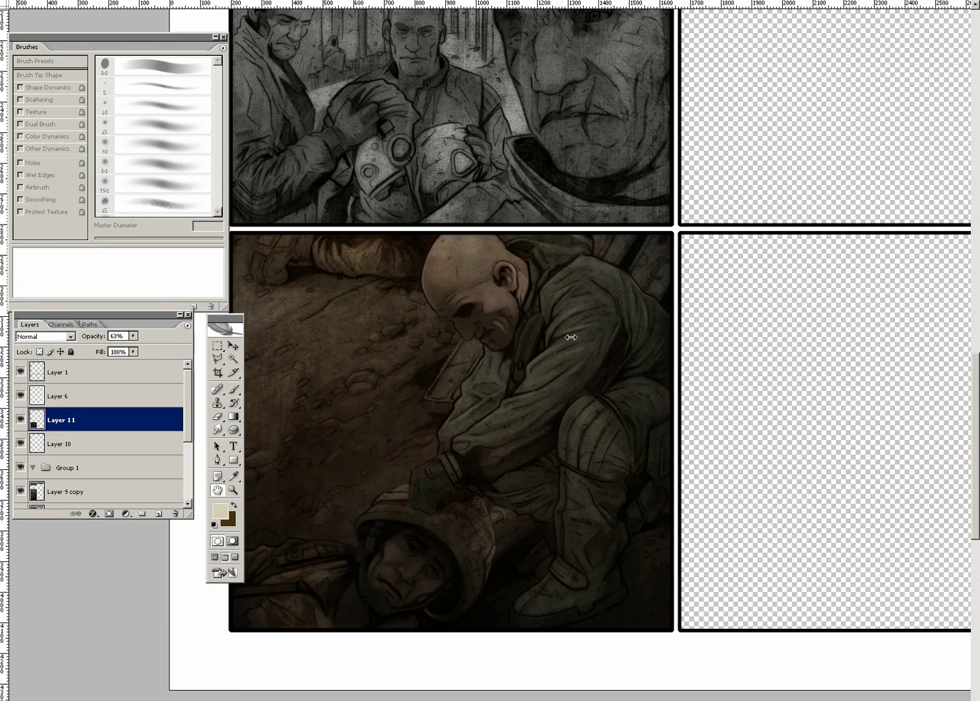
Step: Zoom into the soldiers panel and toggle Layer 11's visibility to compare its dark overlay
left_click(231, 357)
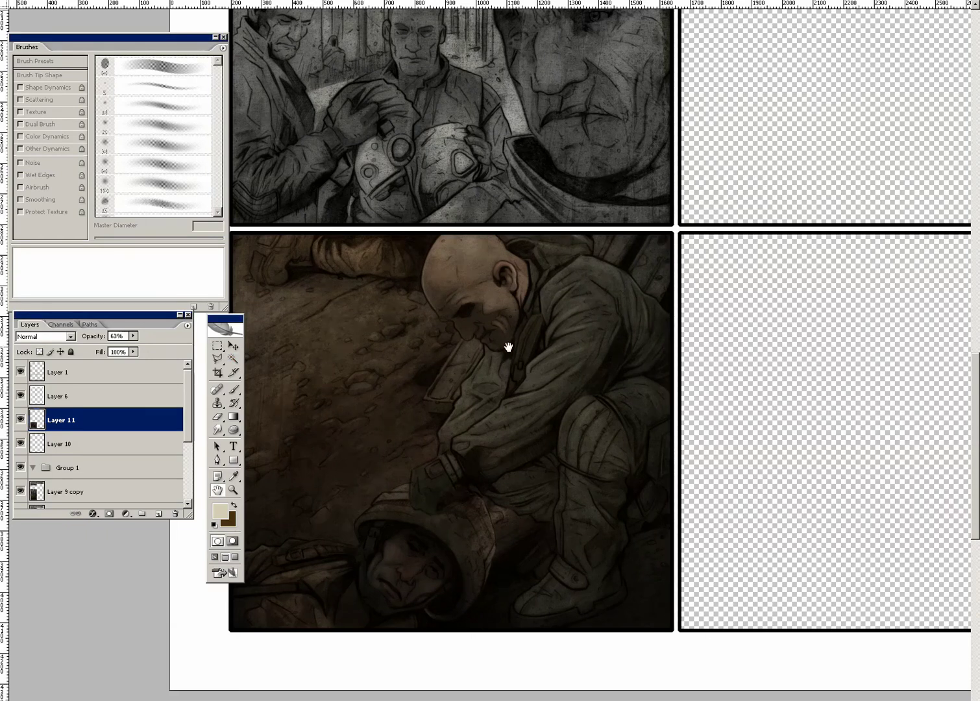
left_click(510, 403, "ctrl")
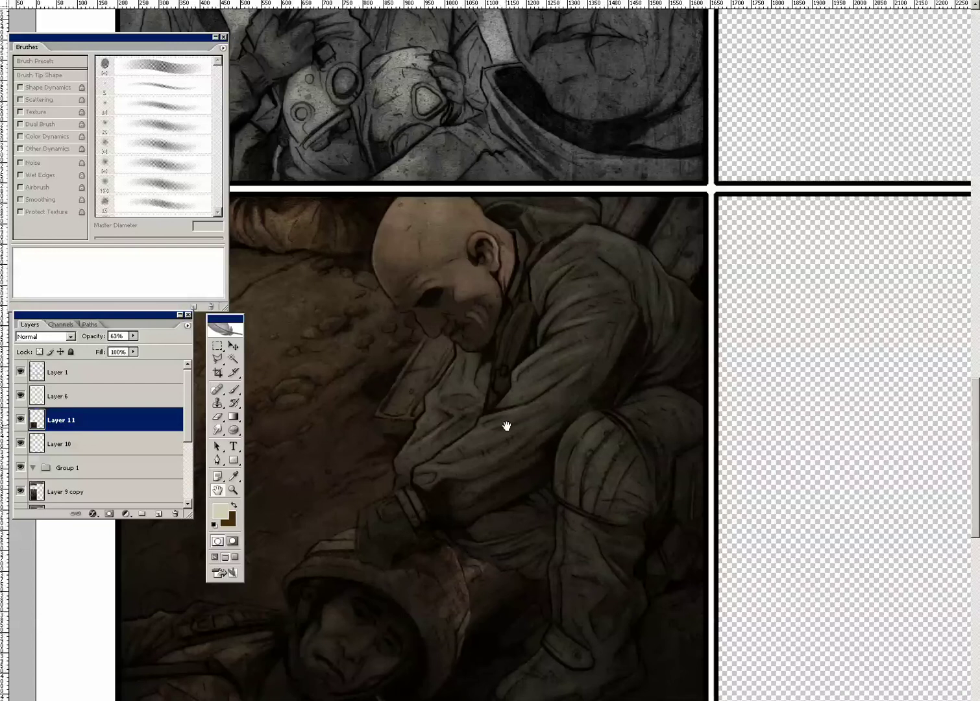
left_click_drag(505, 427, 615, 313)
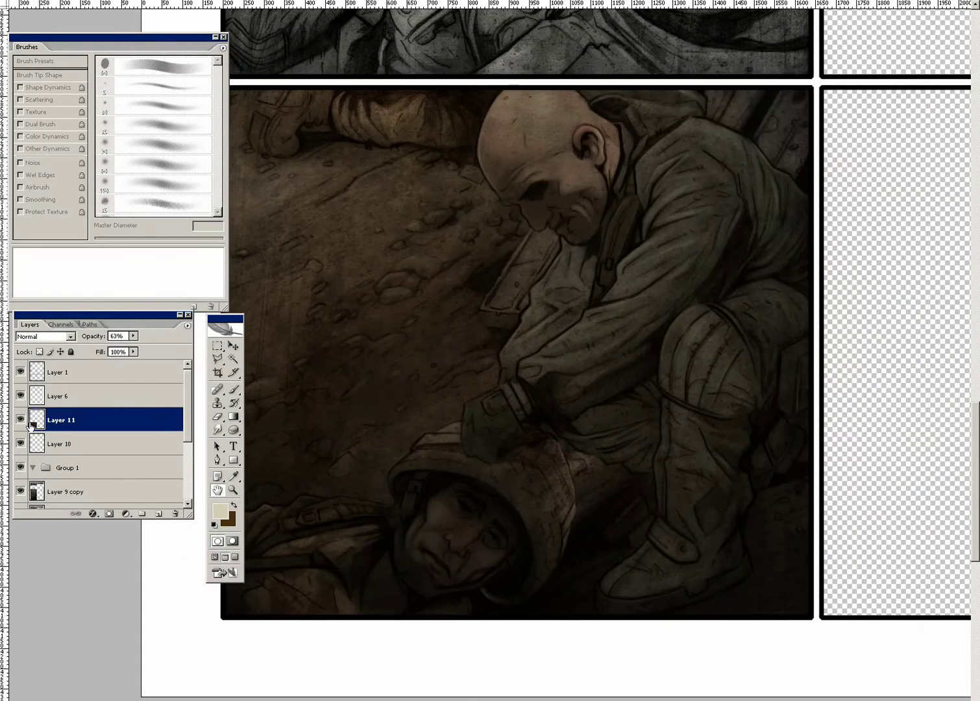
left_click(20, 419)
left_click(20, 420)
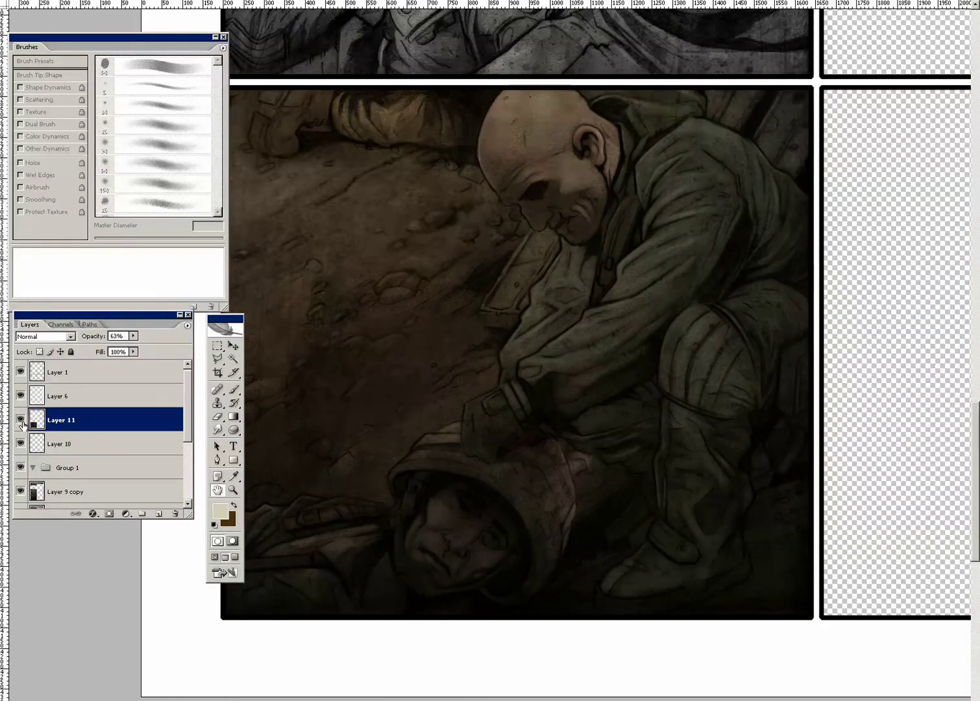
Step: Lower Layer 11's opacity from 63% to 52%
left_click_drag(133, 336, 129, 352)
left_click_drag(499, 295, 488, 384)
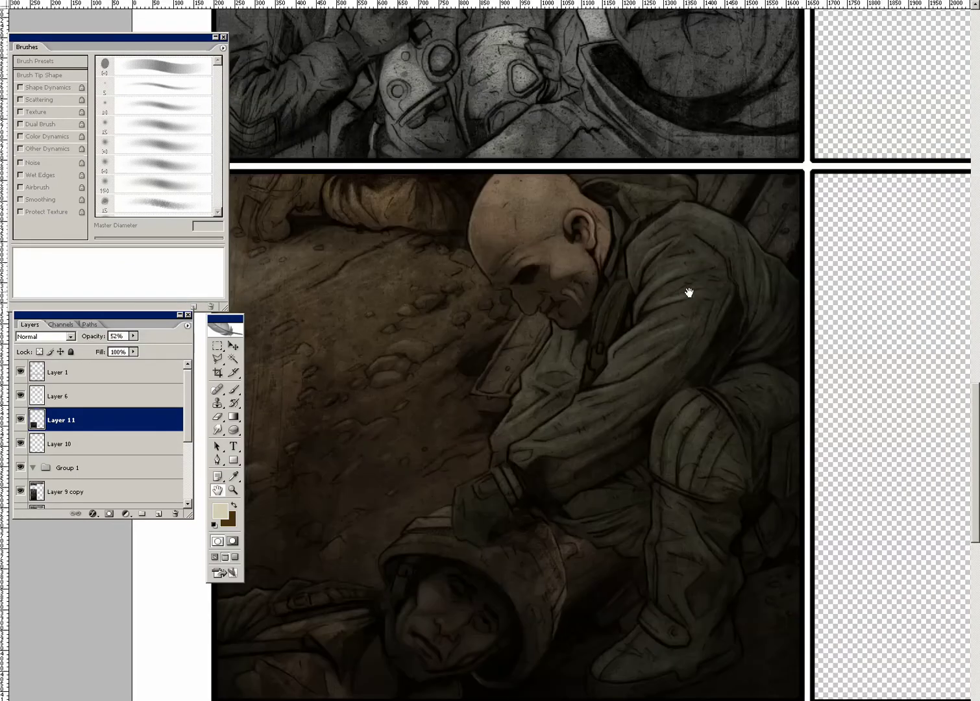
left_click_drag(689, 292, 618, 342)
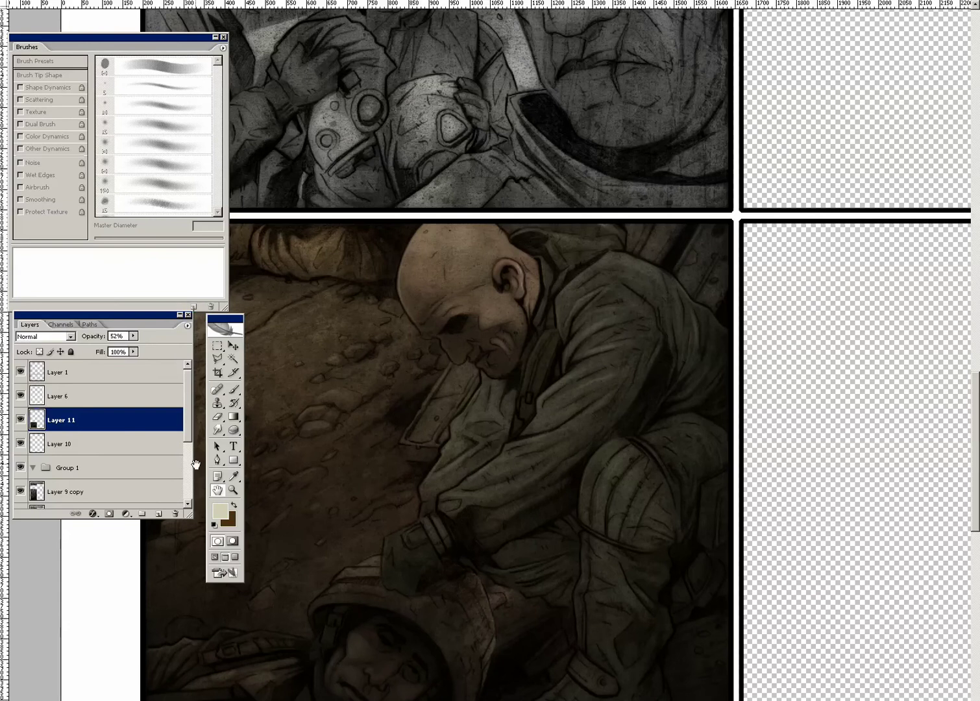
Step: Select the Brush tool and add a new empty Layer 12 above Layer 11
left_click(235, 390)
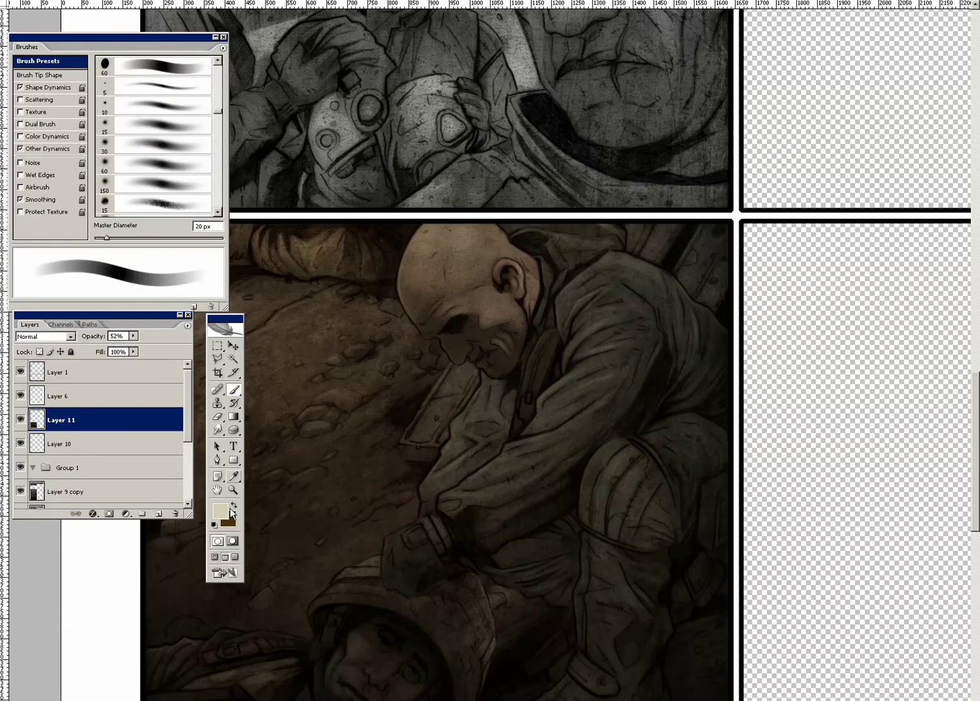
left_click(158, 514)
left_click_drag(551, 374, 637, 372)
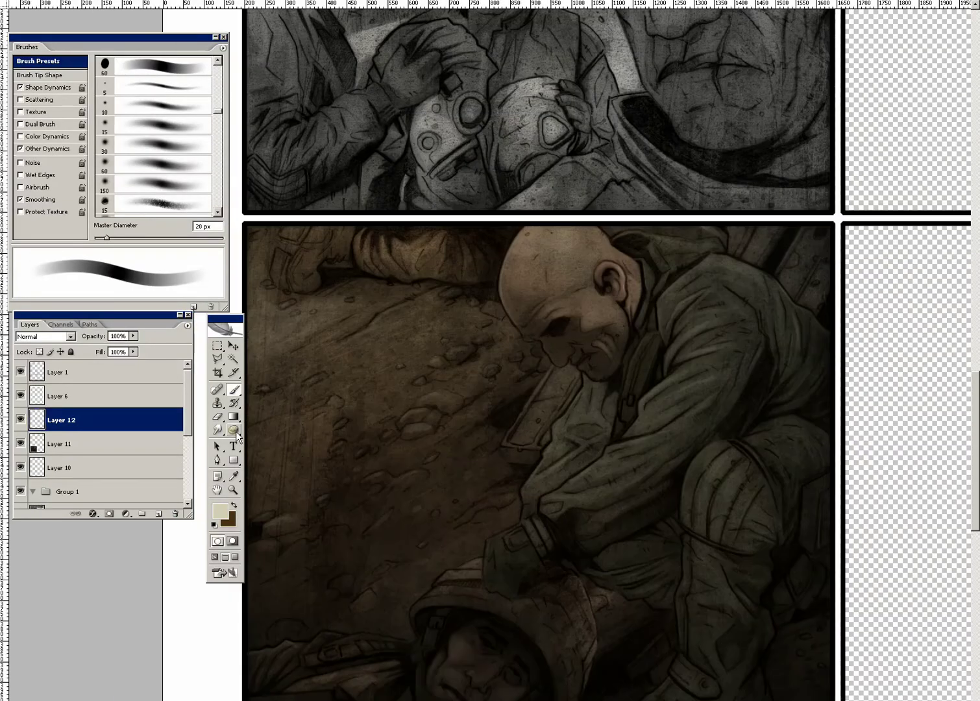
Step: Set the foreground colour to a light tan (bfa682)
left_click(220, 510)
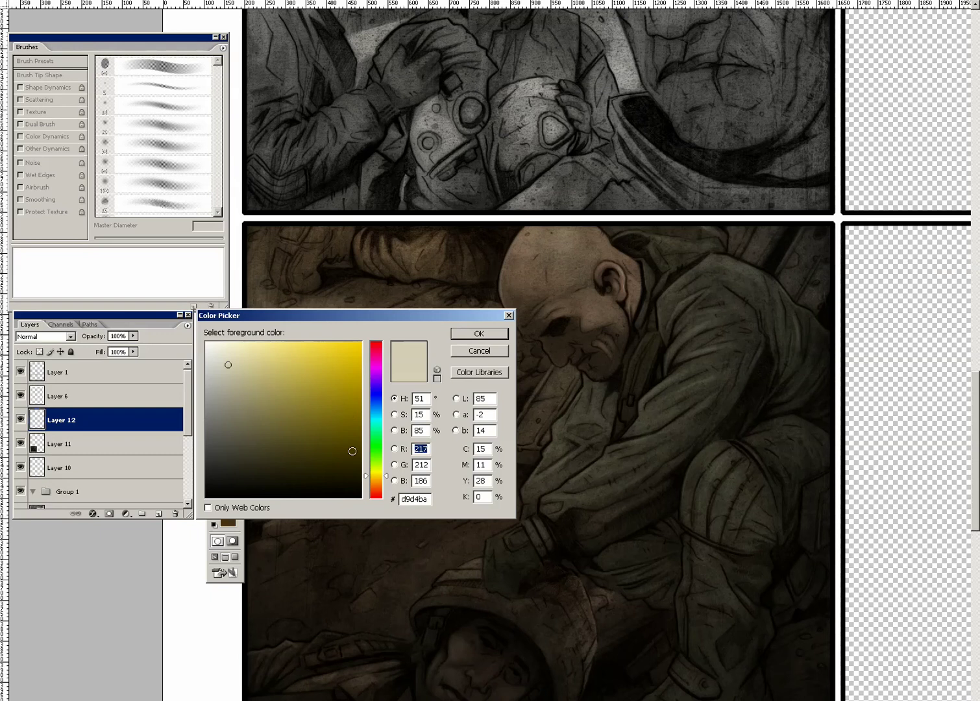
left_click(377, 483)
left_click_drag(270, 384, 234, 390)
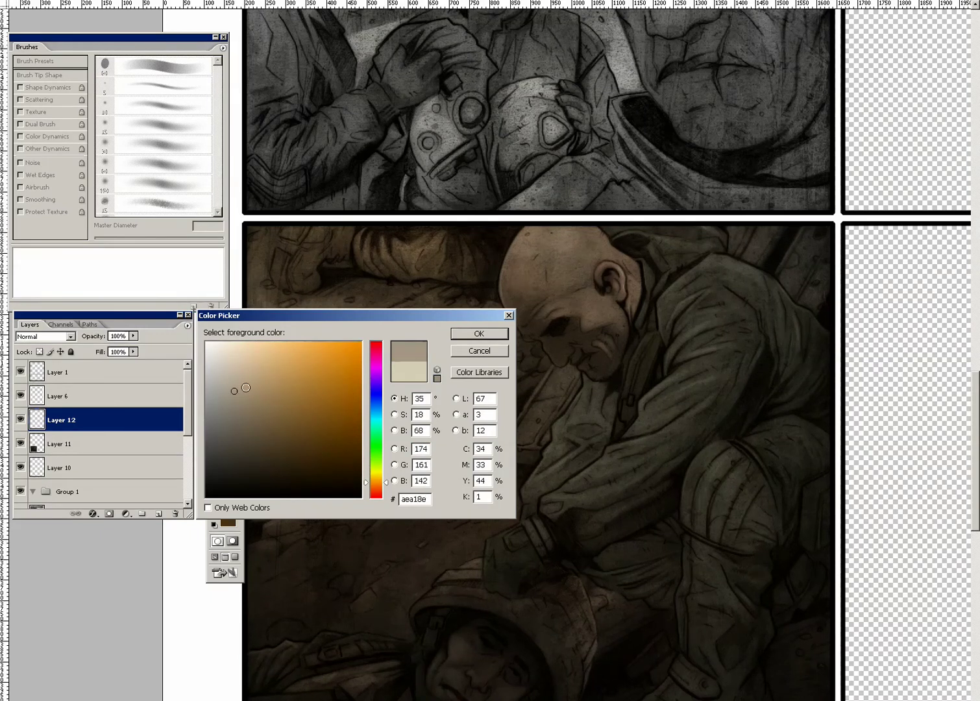
left_click(257, 378)
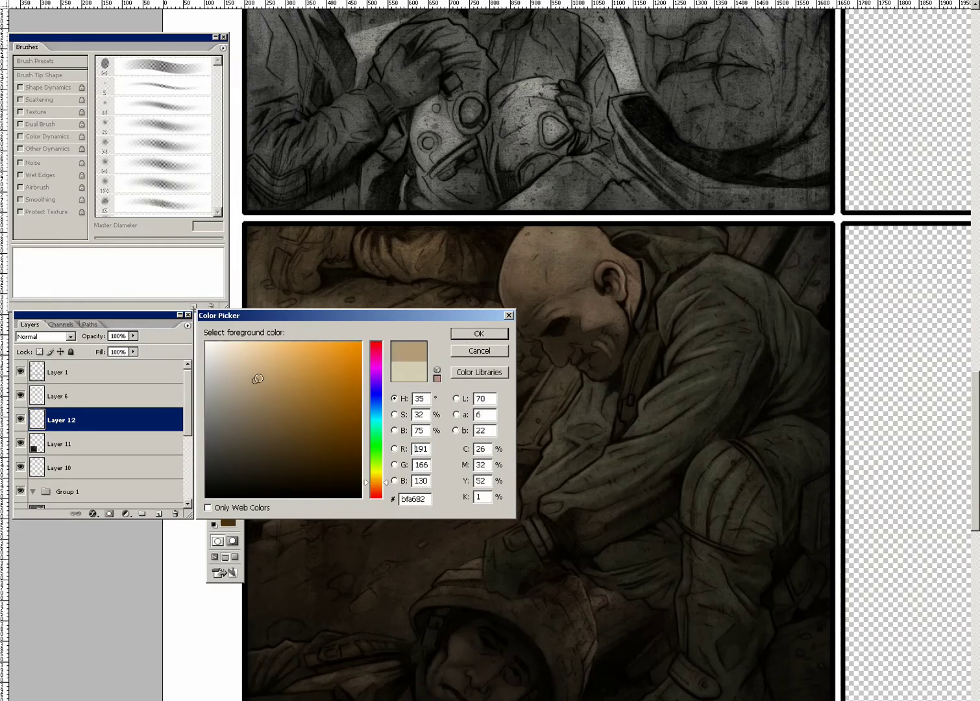
left_click(462, 338)
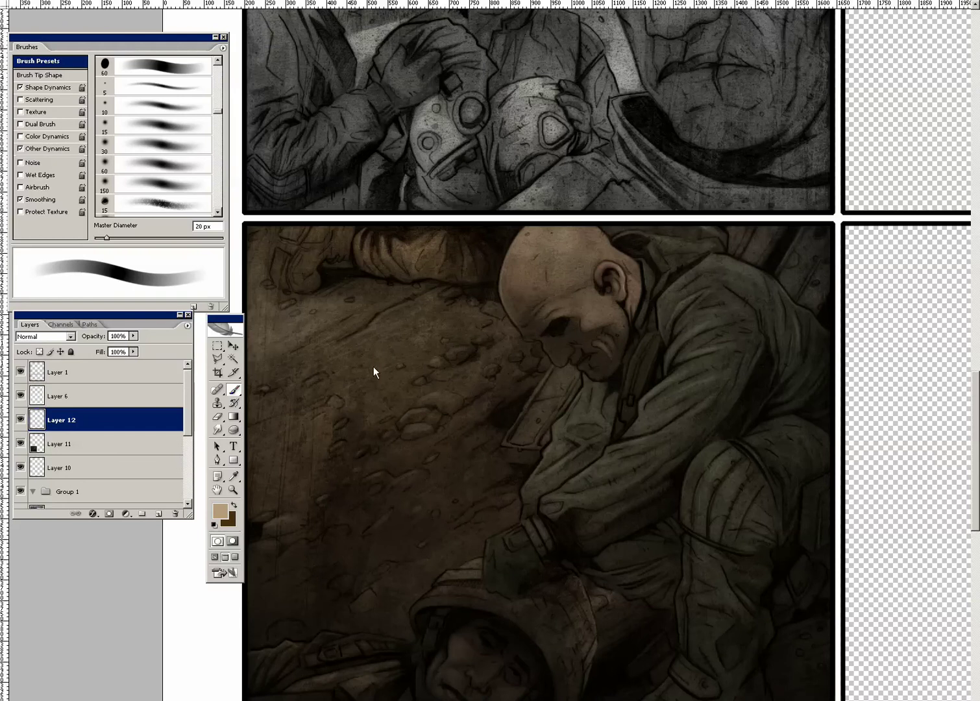
Step: Paint tan detail on the bald soldier's head and face, shrinking the brush from 10 to 5 px, then 9 px
key("bracketleft")
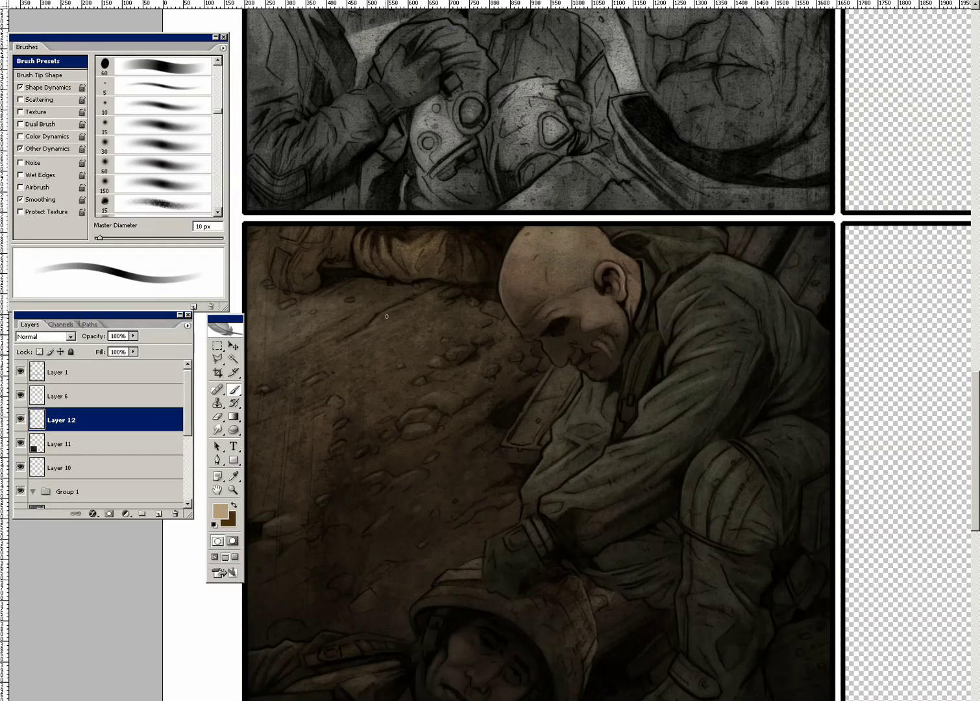
left_click_drag(657, 359, 591, 338)
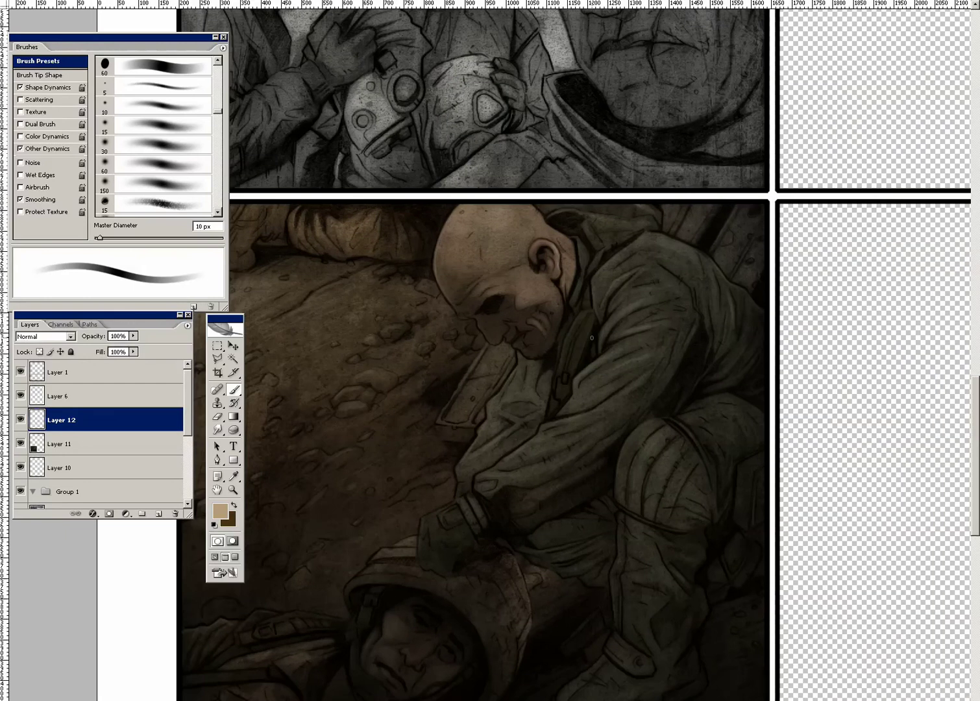
key("bracketleft")
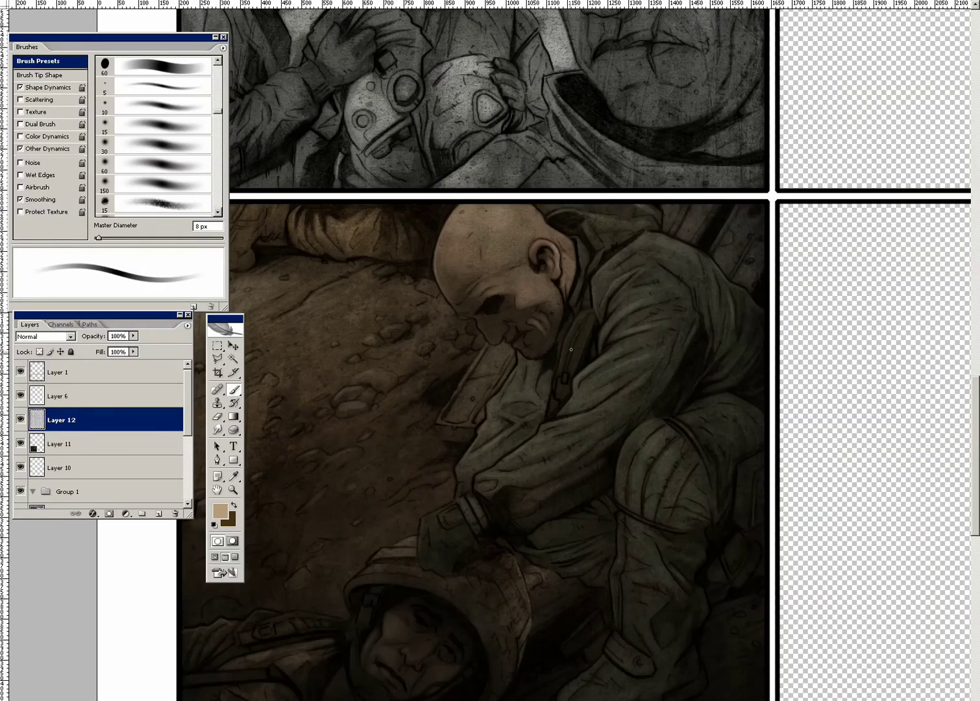
key("bracketleft")
key("bracketleft")
key("bracketleft")
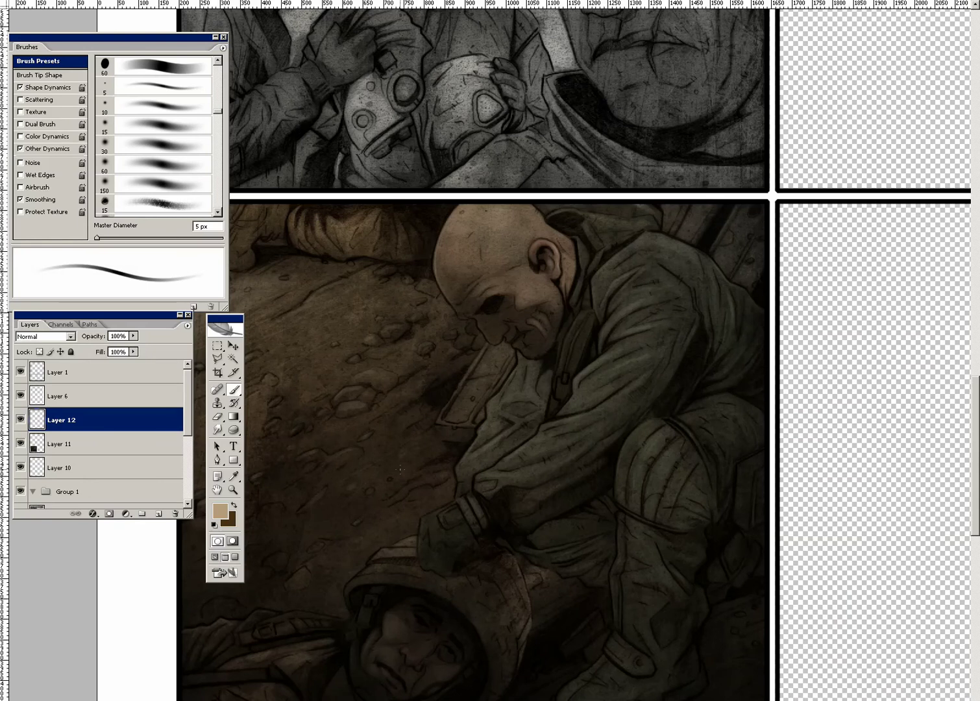
key("bracketright")
key("bracketright")
key("bracketright")
key("bracketright")
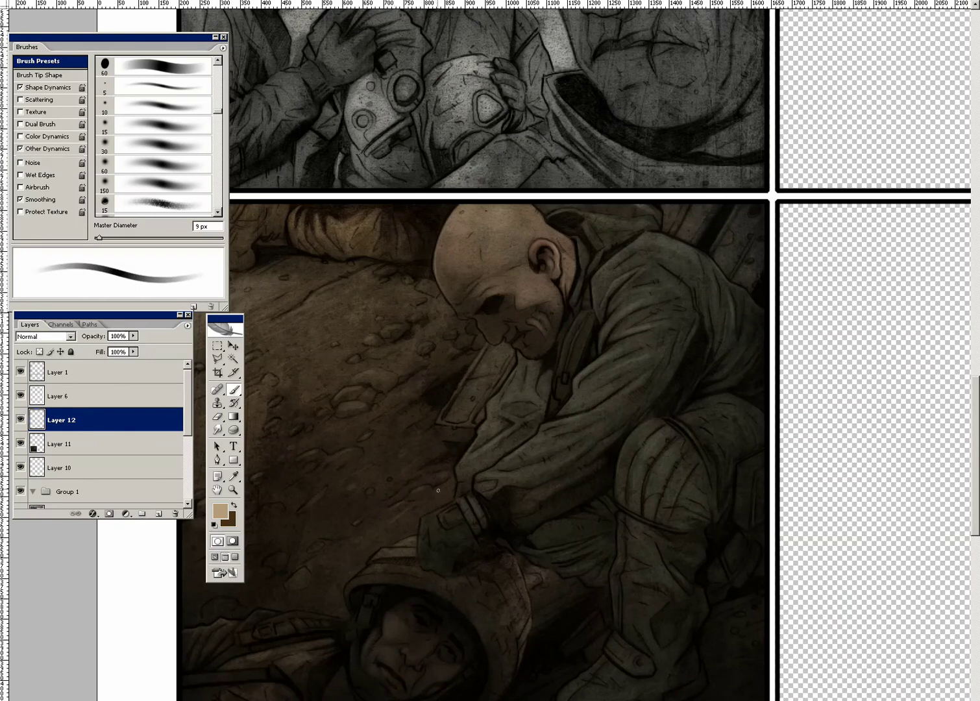
scroll(449, 508, "down", 3)
Step: Paint tan highlights on the rocky ground, growing the brush from 6 px up to 30 px
scroll(451, 494, "down", 2)
scroll(454, 481, "left", 3)
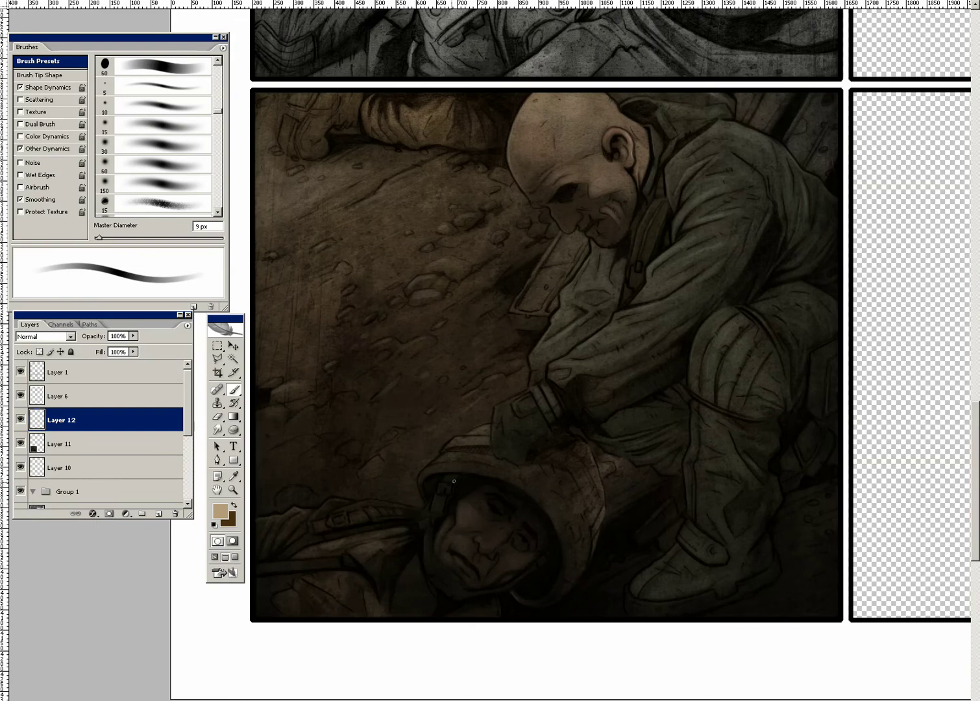
key("bracketleft")
key("bracketleft")
key("bracketleft")
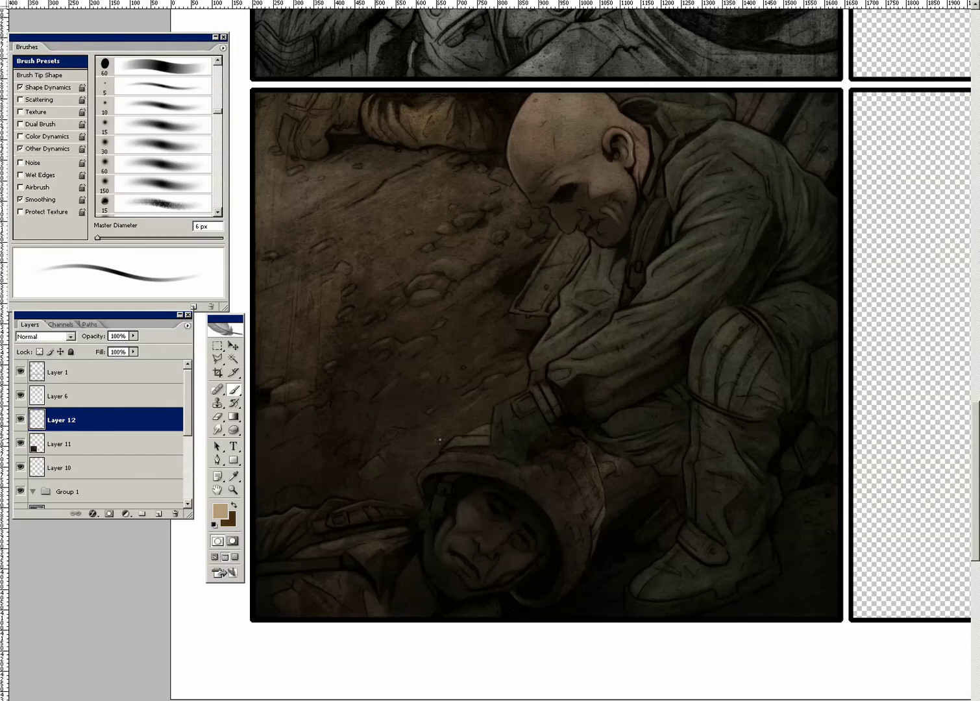
key("bracketright")
key("bracketright")
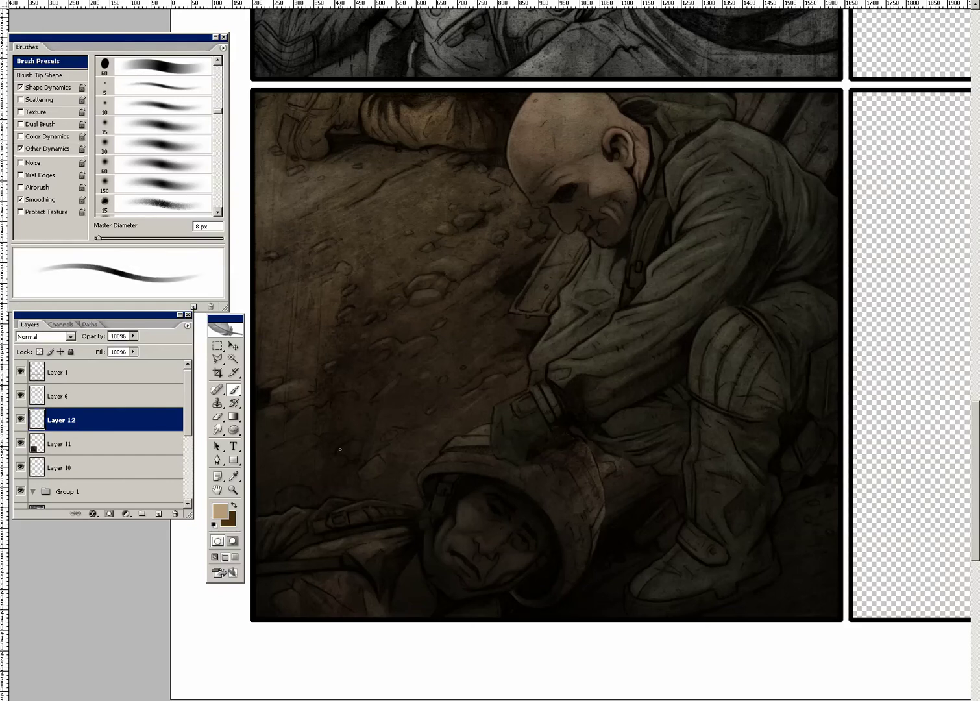
key("bracketright")
key("bracketright")
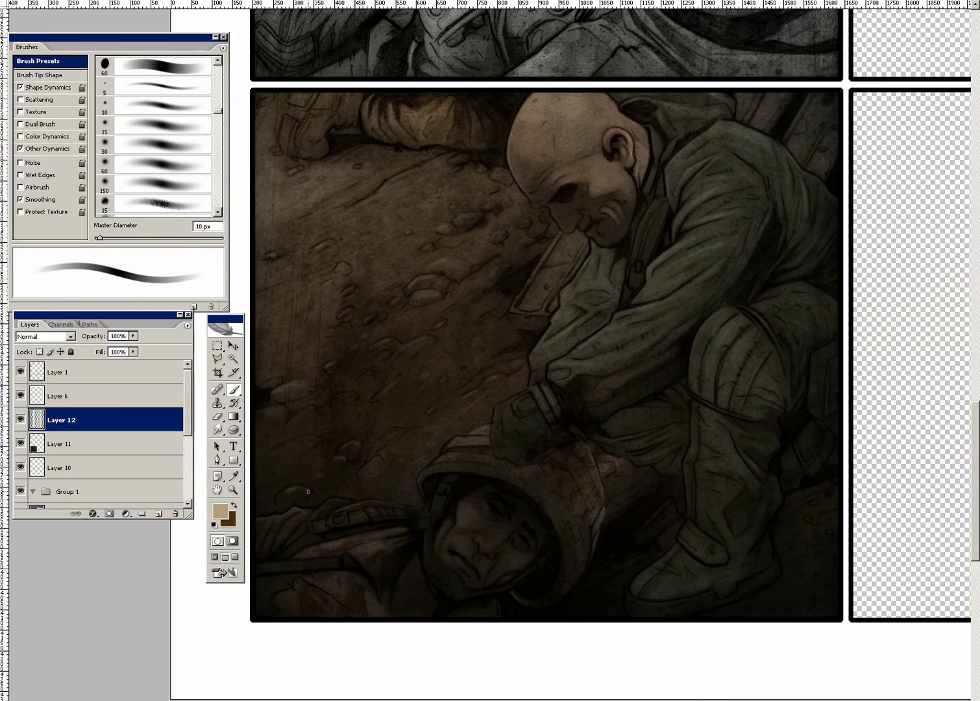
key("bracketright")
key("bracketright")
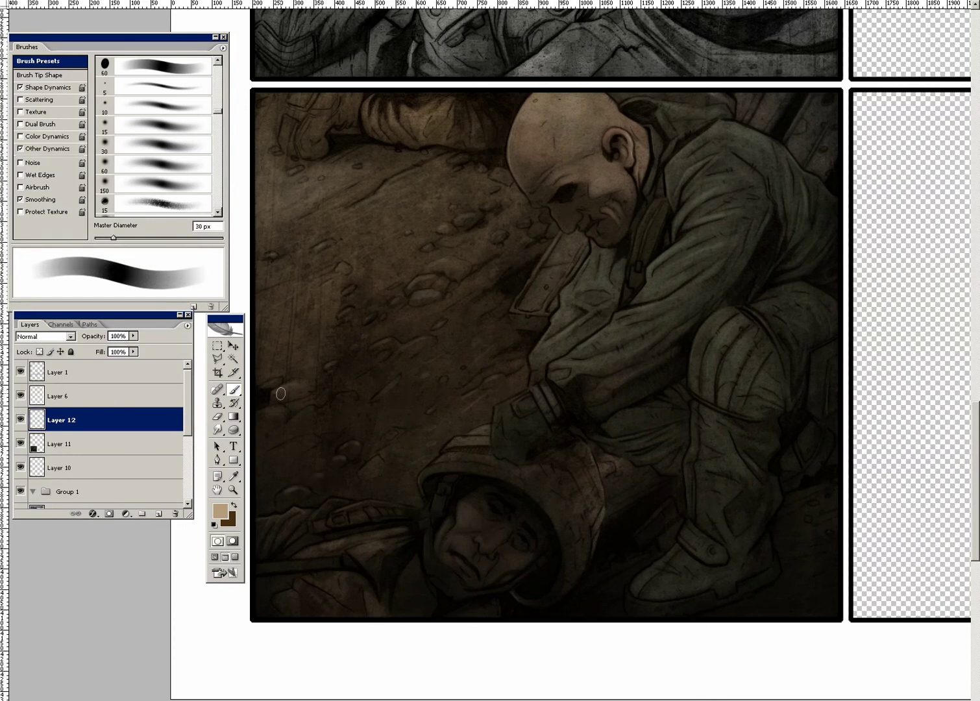
Step: Continue tan detail toward the bald soldier's head with brushes from 20 px down to 5 px, then 9 px
key("bracketleft")
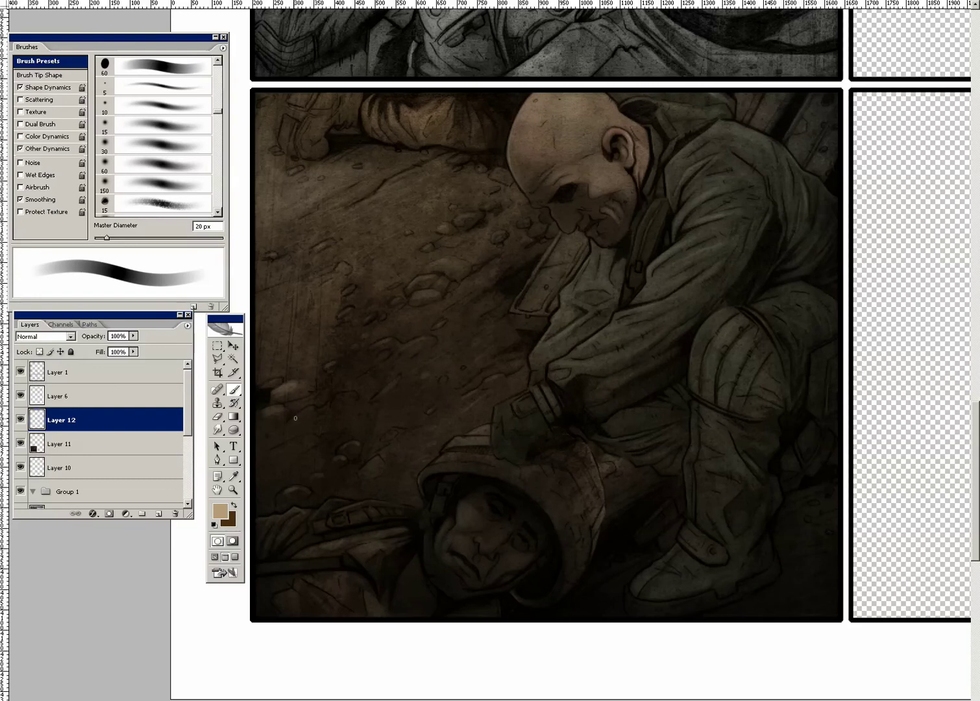
key("bracketleft")
key("bracketleft")
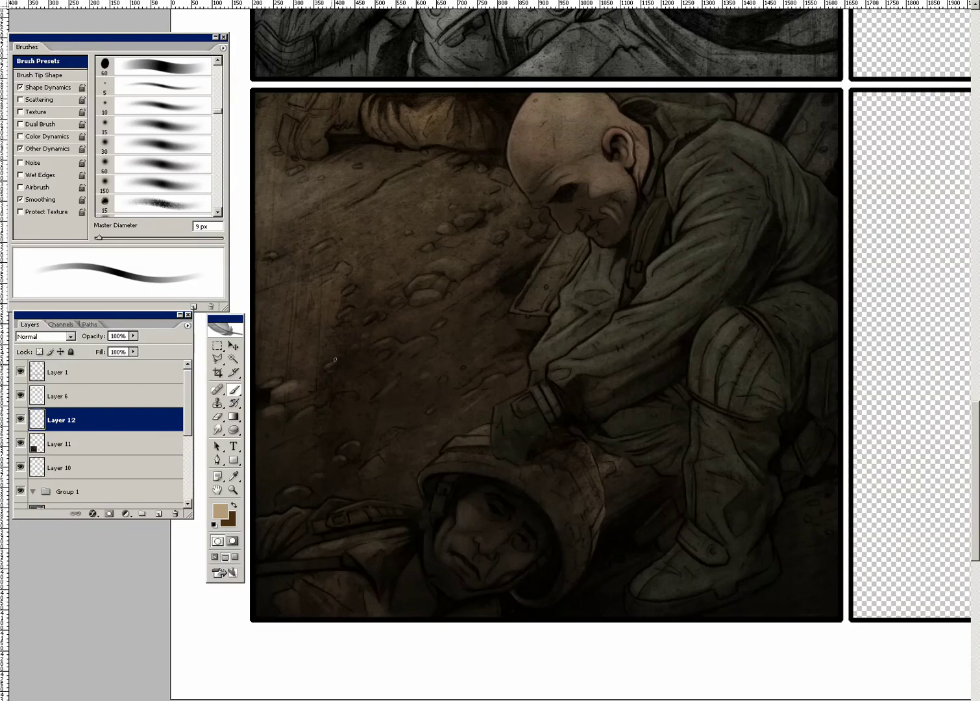
key("bracketleft")
key("bracketleft")
key("bracketleft")
key("bracketleft")
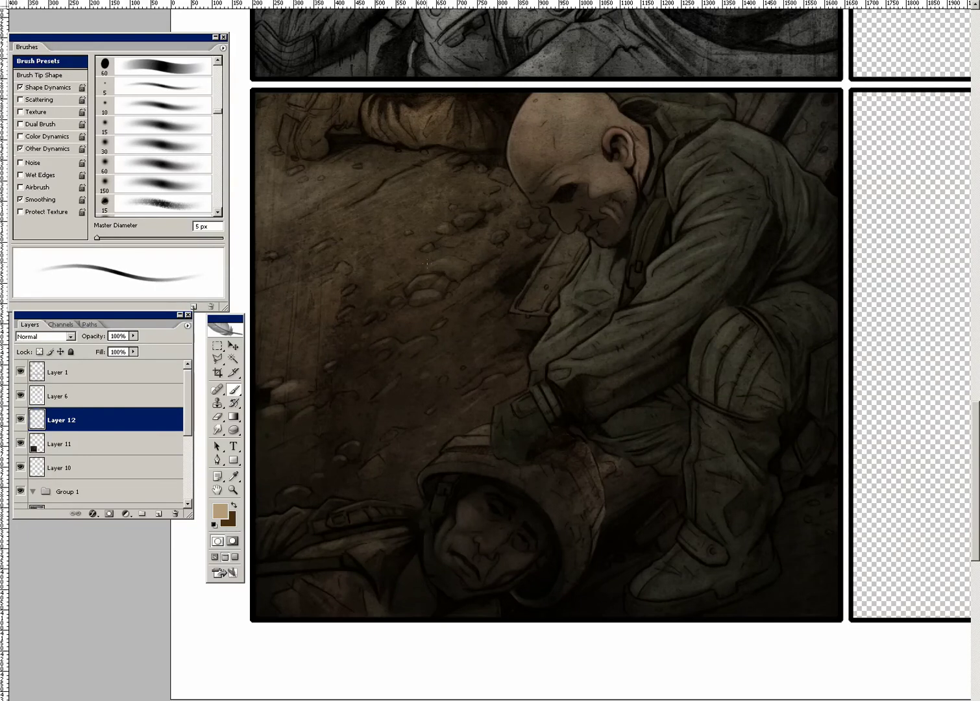
key("bracketleft")
left_click_drag(459, 162, 402, 319)
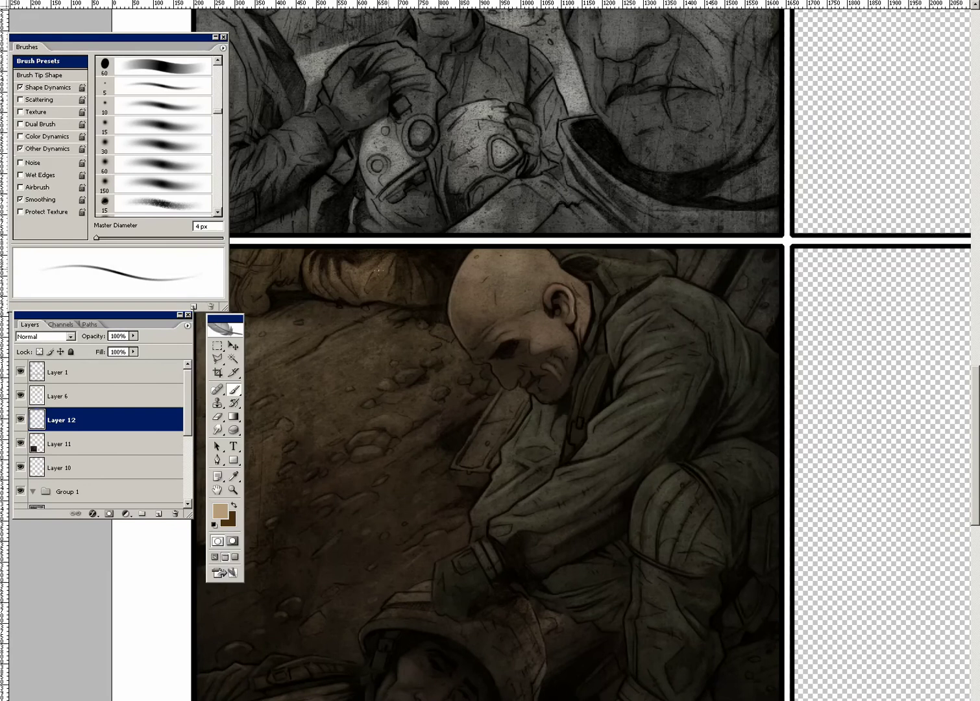
key("bracketright")
key("bracketright")
key("bracketright")
key("bracketright")
key("bracketright")
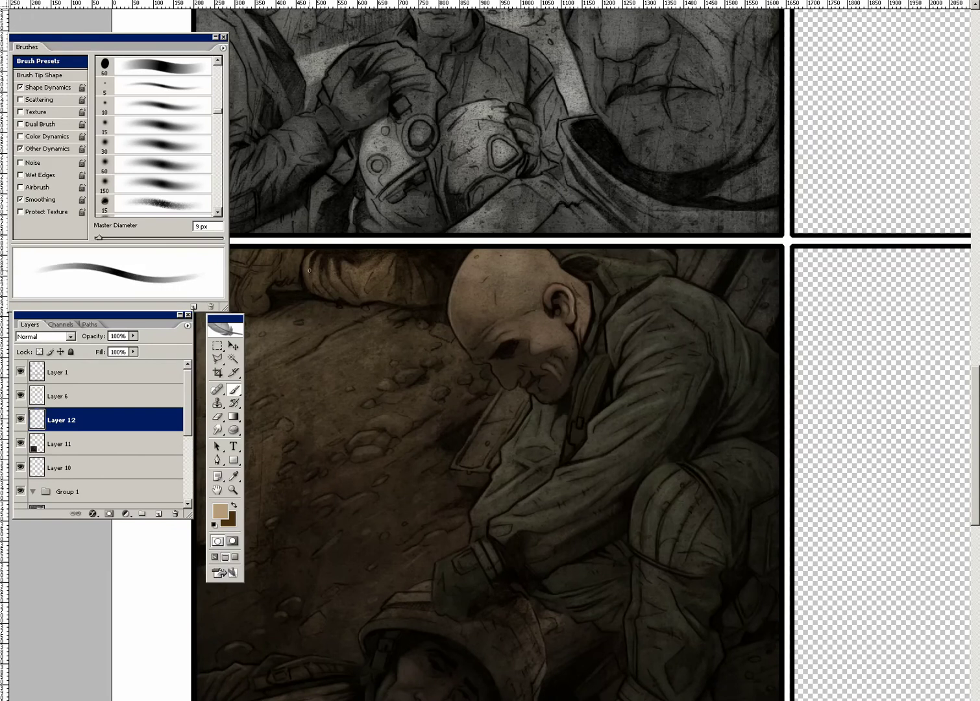
Step: Paint fine tan strokes on the lower soldier with a 4–6 px brush
left_click_drag(477, 323, 422, 333)
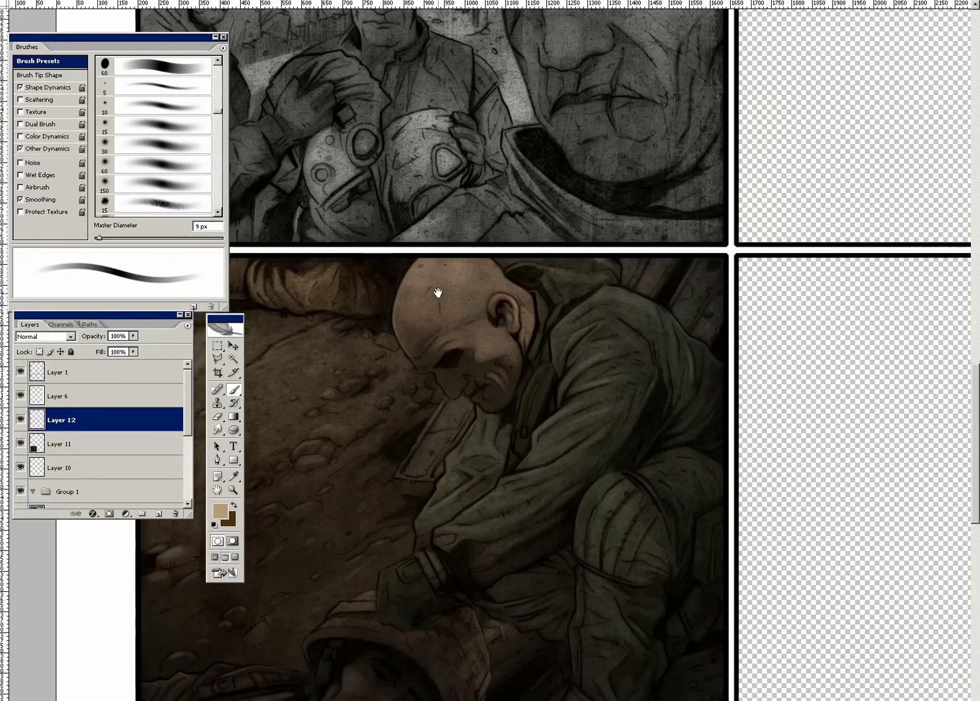
key("bracketleft")
key("bracketleft")
key("bracketleft")
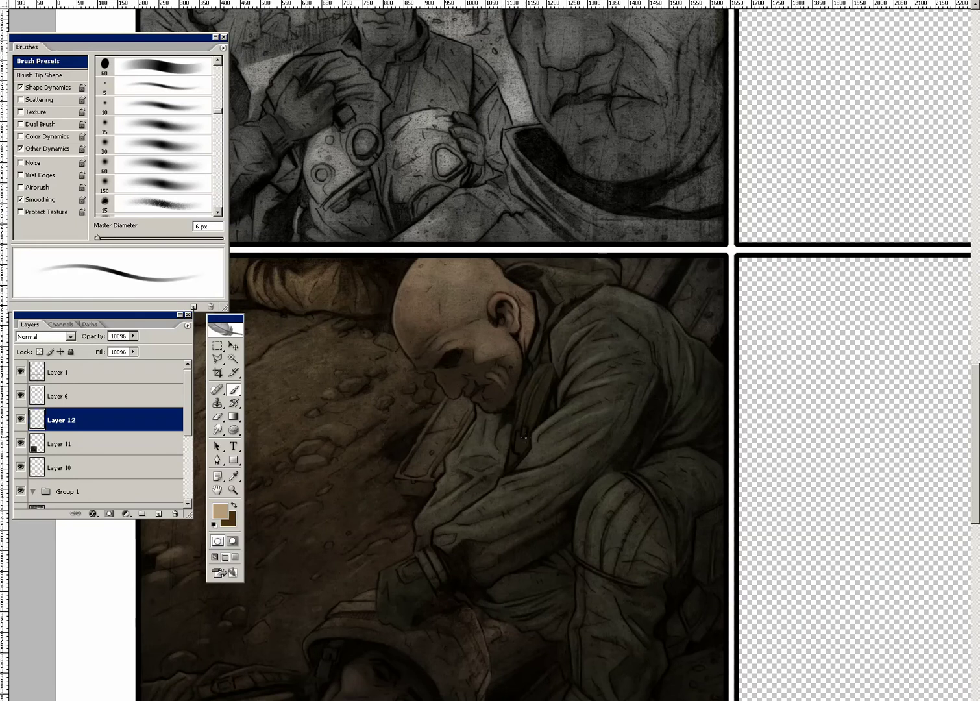
left_click_drag(540, 545, 553, 493)
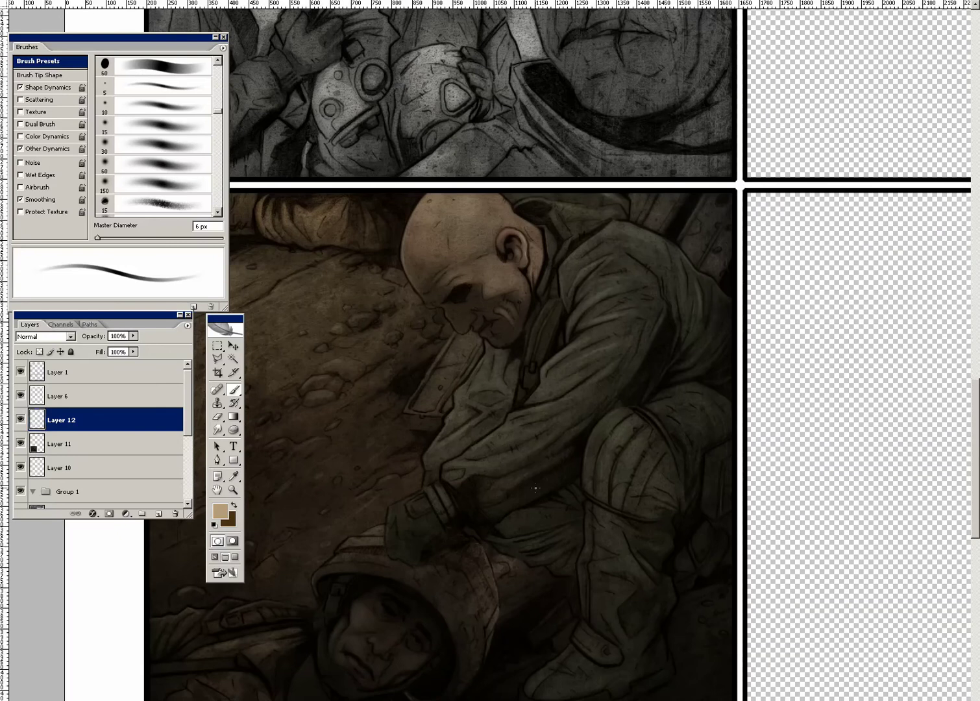
key("bracketleft")
key("bracketleft")
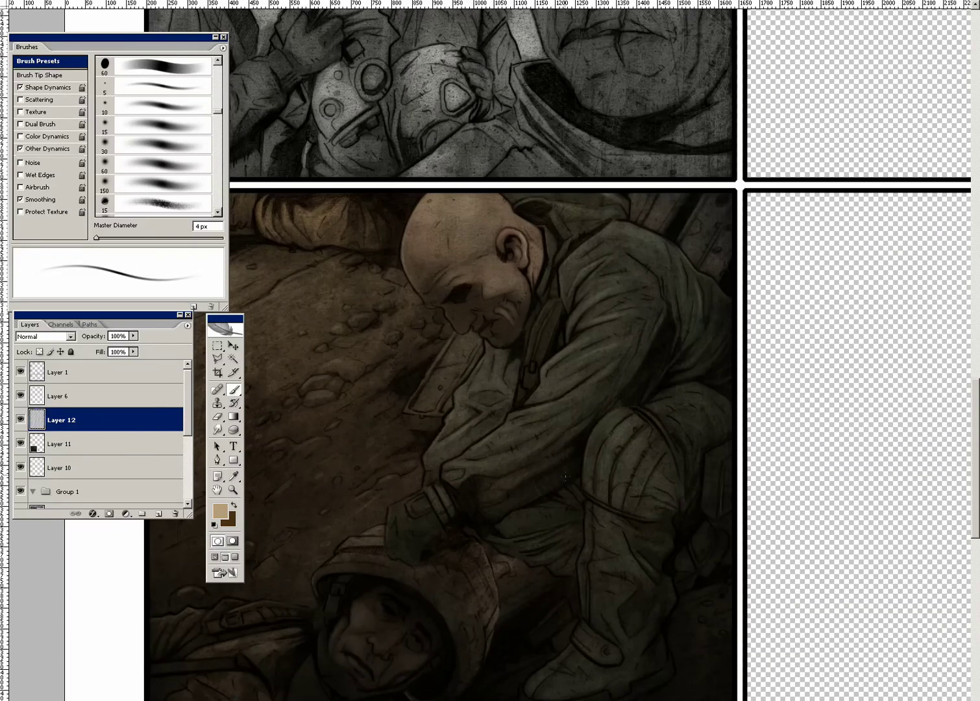
left_click_drag(628, 557, 605, 547)
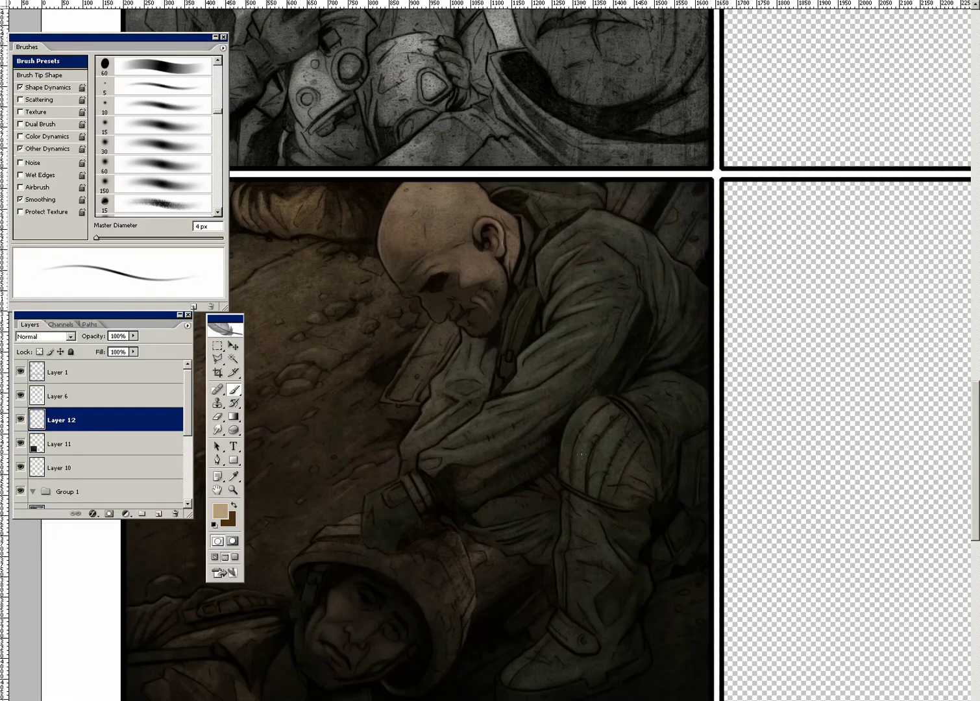
key("bracketright")
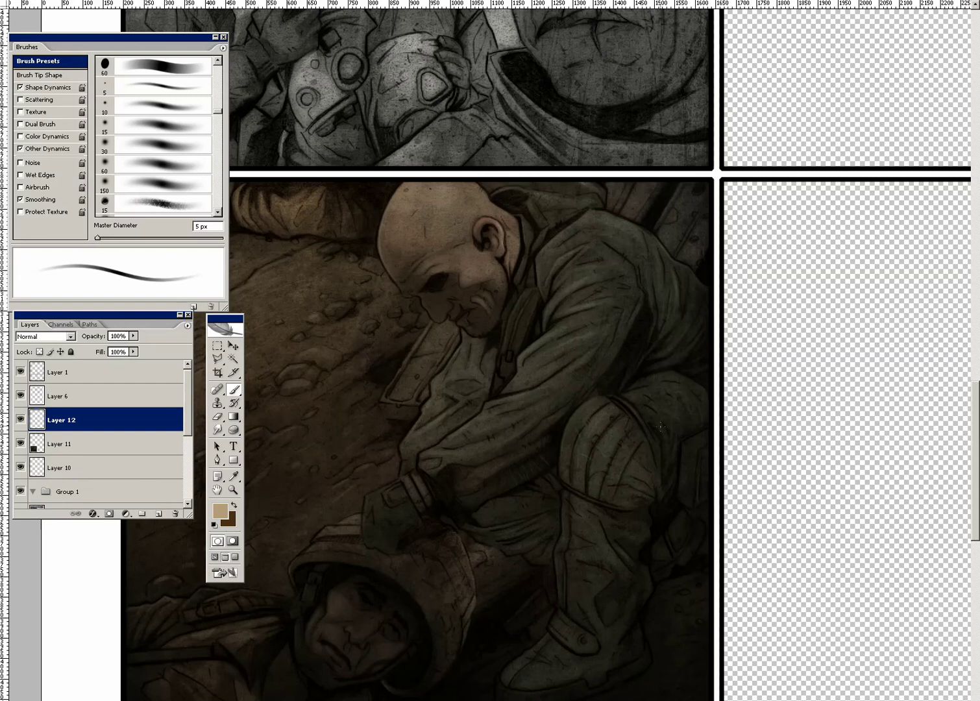
key("bracketright")
key("bracketright")
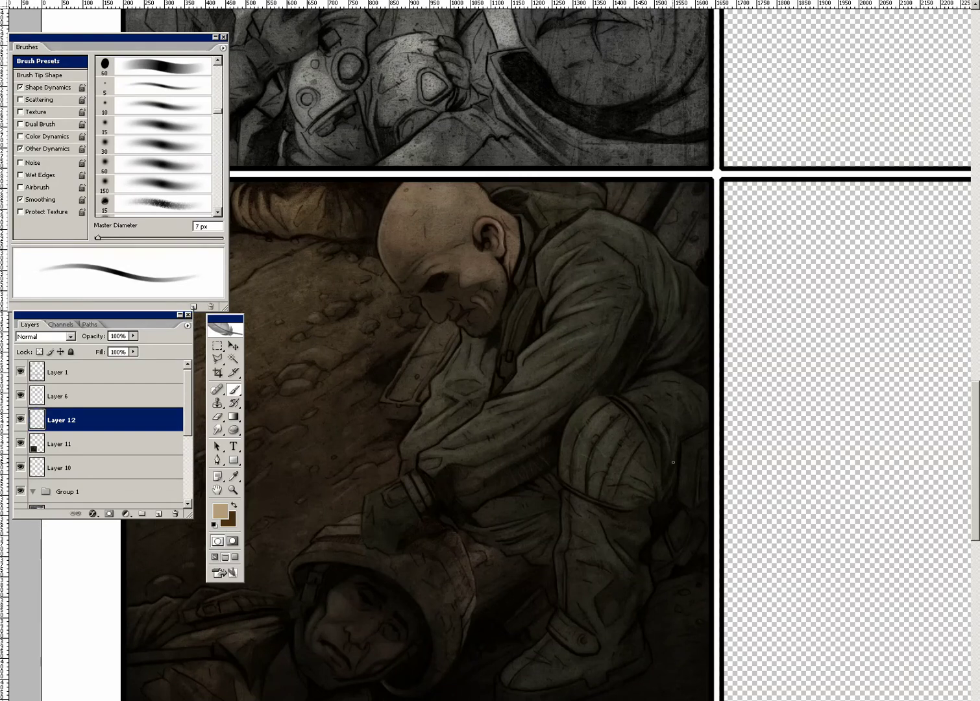
key("bracketleft")
key("bracketleft")
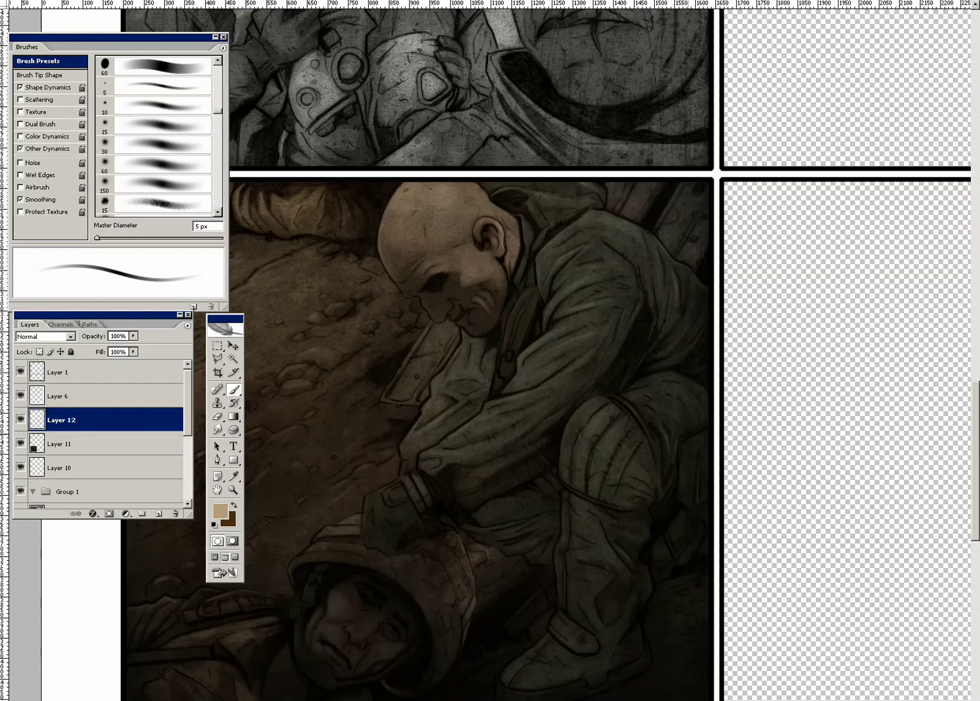
Step: Add broader tan shading with brush sizes from 7 up to 40 px, ending at 9 px
scroll(691, 530, "down", 3)
key("bracketright")
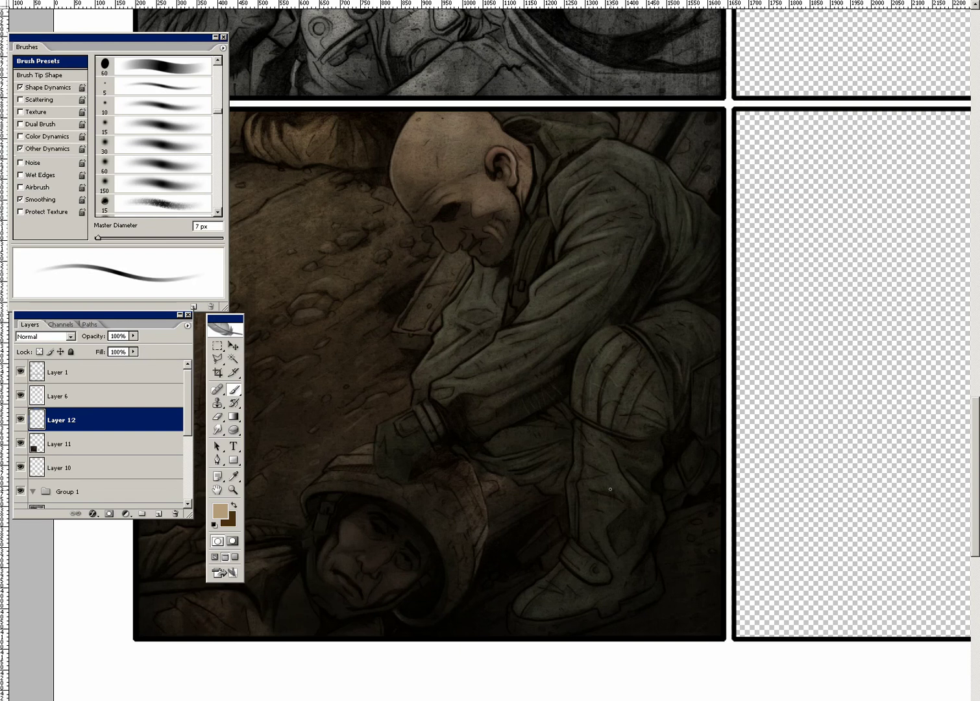
key("bracketright")
key("bracketright")
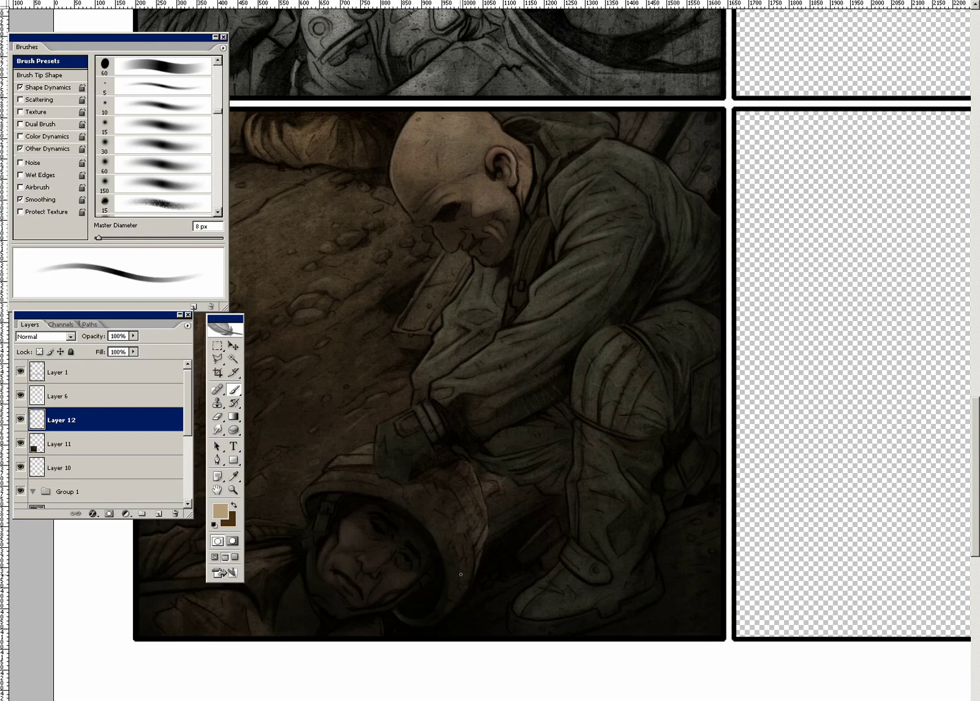
key("bracketright")
key("bracketright")
key("bracketright")
key("bracketright")
key("bracketright")
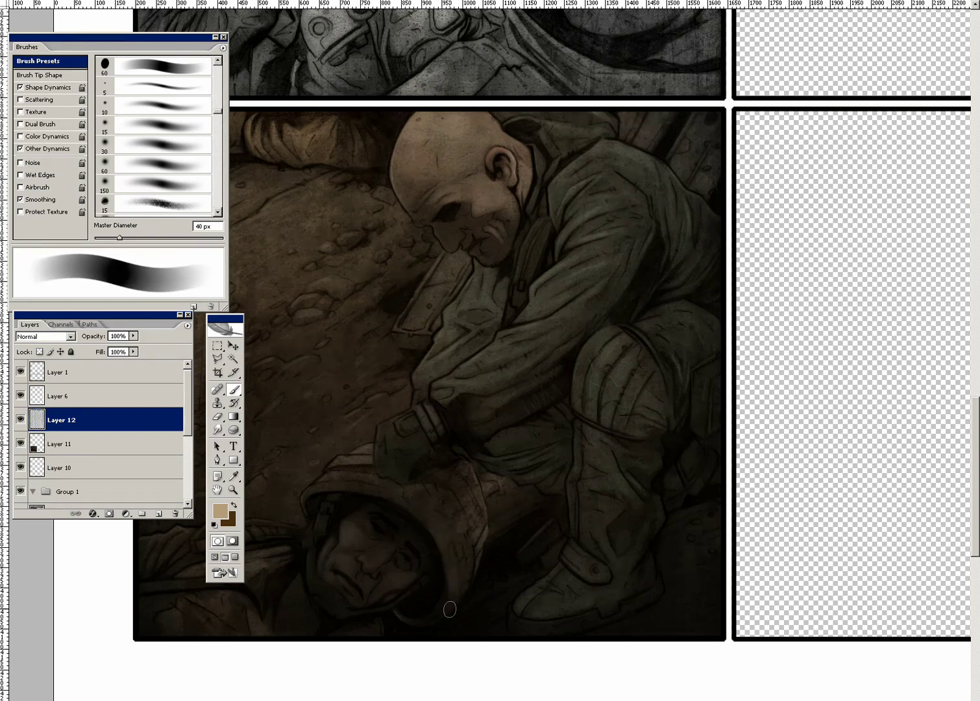
key("bracketleft")
key("bracketleft")
key("bracketleft")
key("bracketleft")
key("bracketleft")
key("bracketleft")
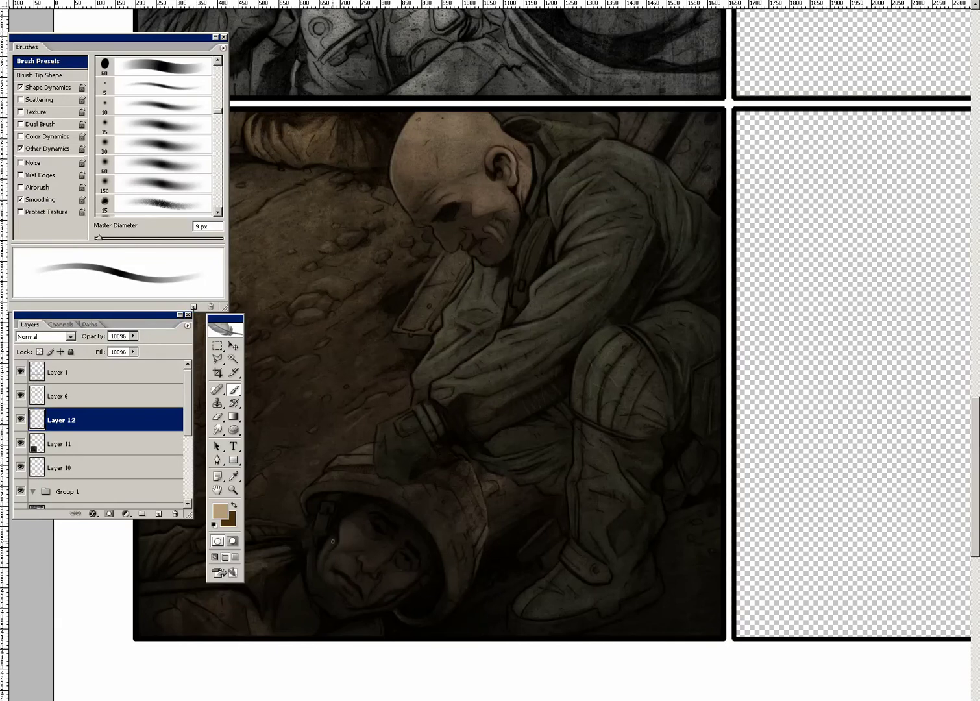
key("bracketright")
key("bracketright")
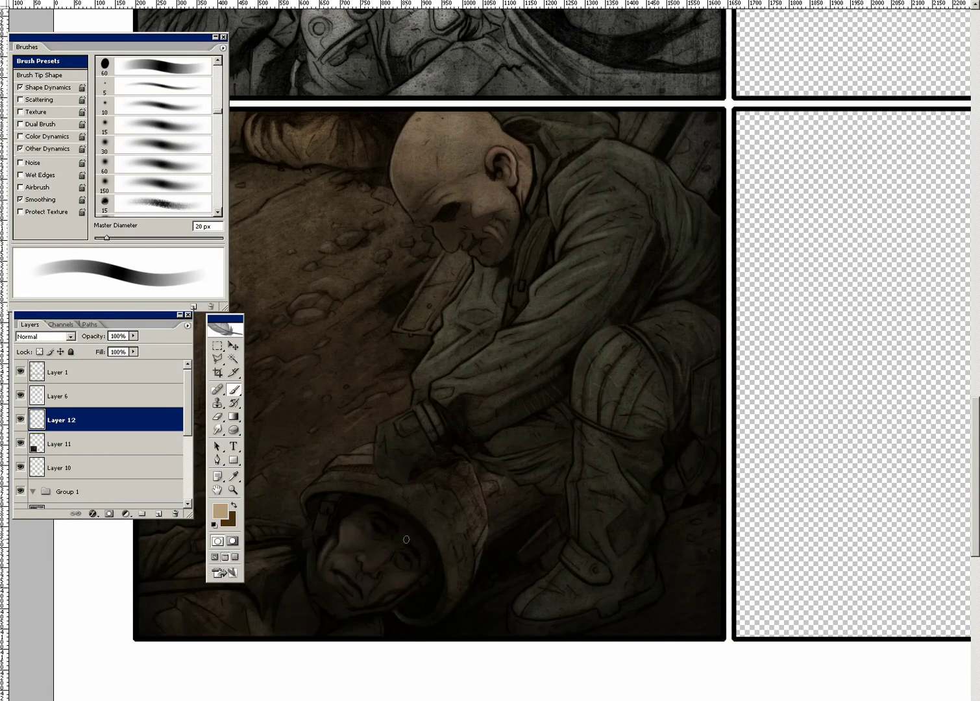
key("bracketleft")
key("bracketright")
key("bracketright")
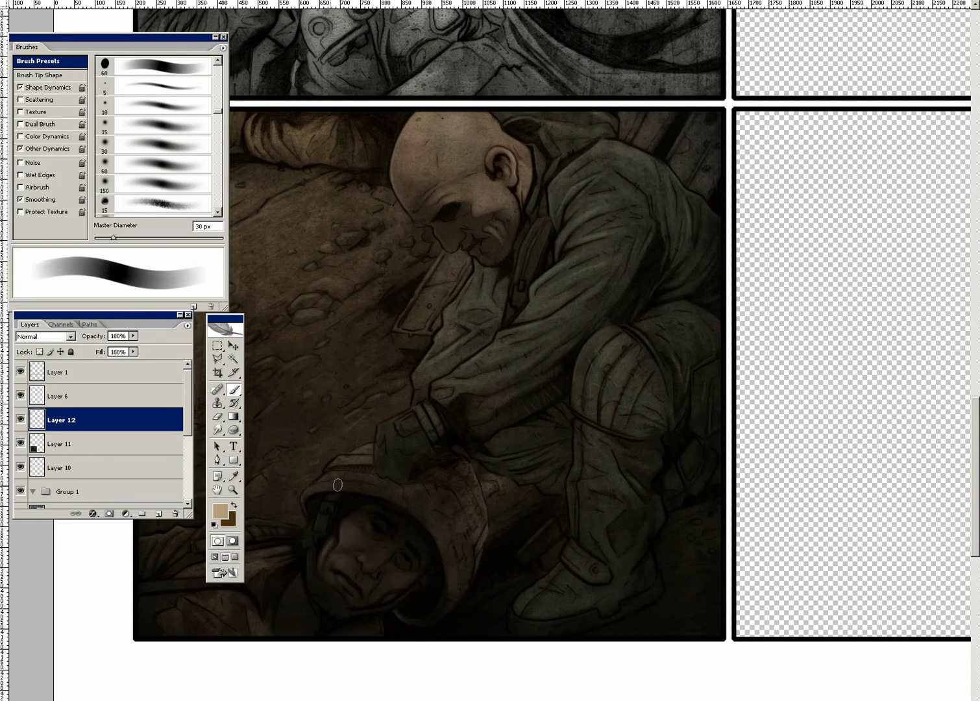
key("bracketleft")
key("bracketleft")
key("bracketleft")
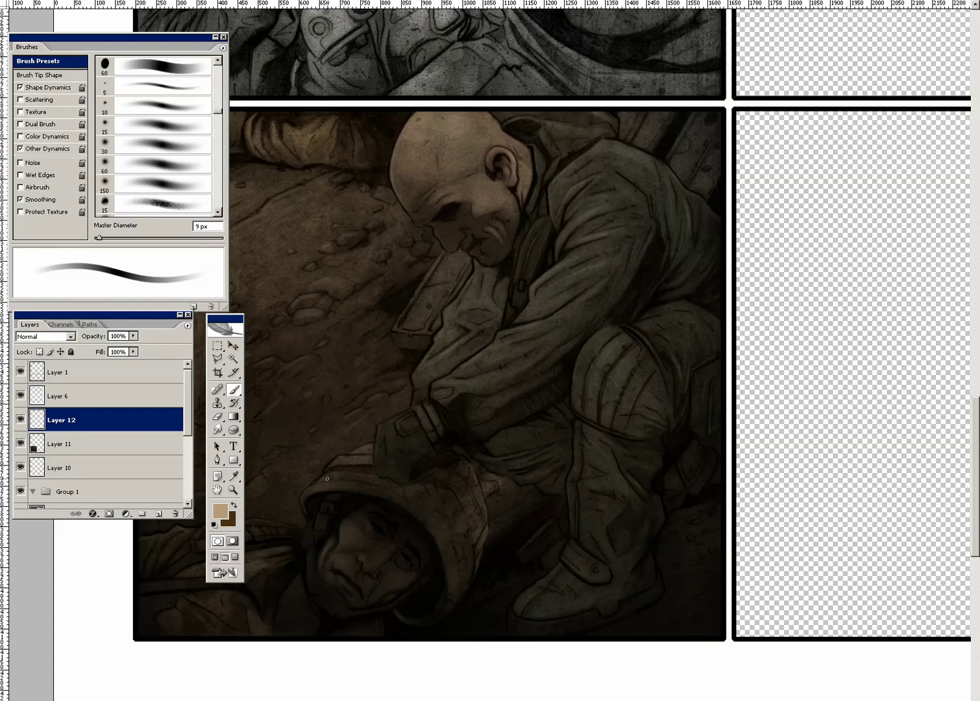
key("bracketleft")
key("bracketleft")
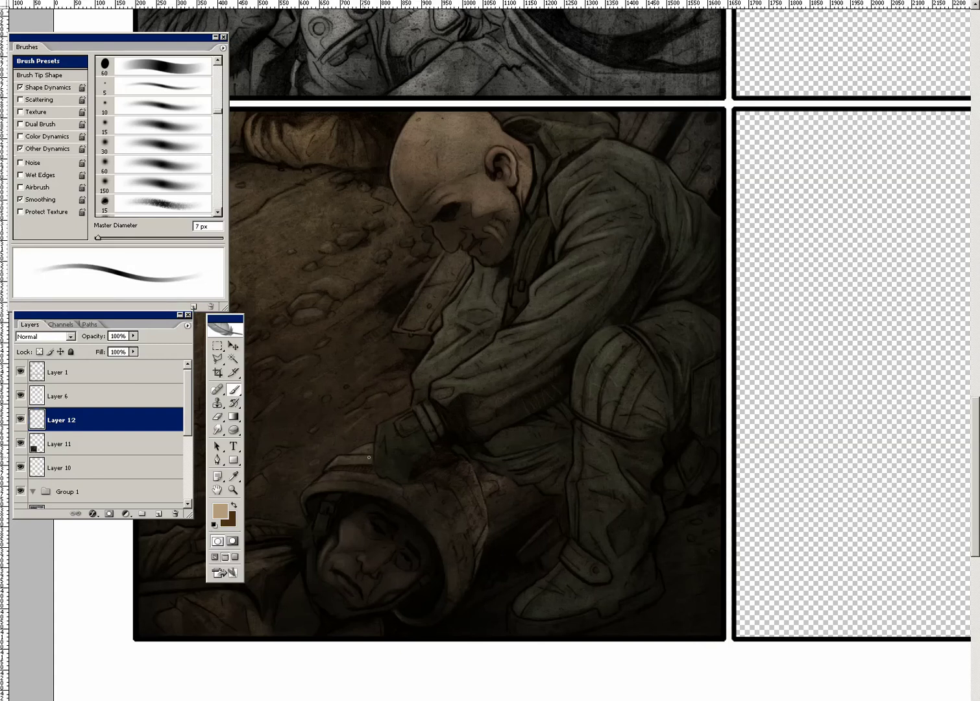
Step: Paint fine tan detail across the panel's left side with 3–7 px brushes
left_click_drag(403, 444, 469, 457)
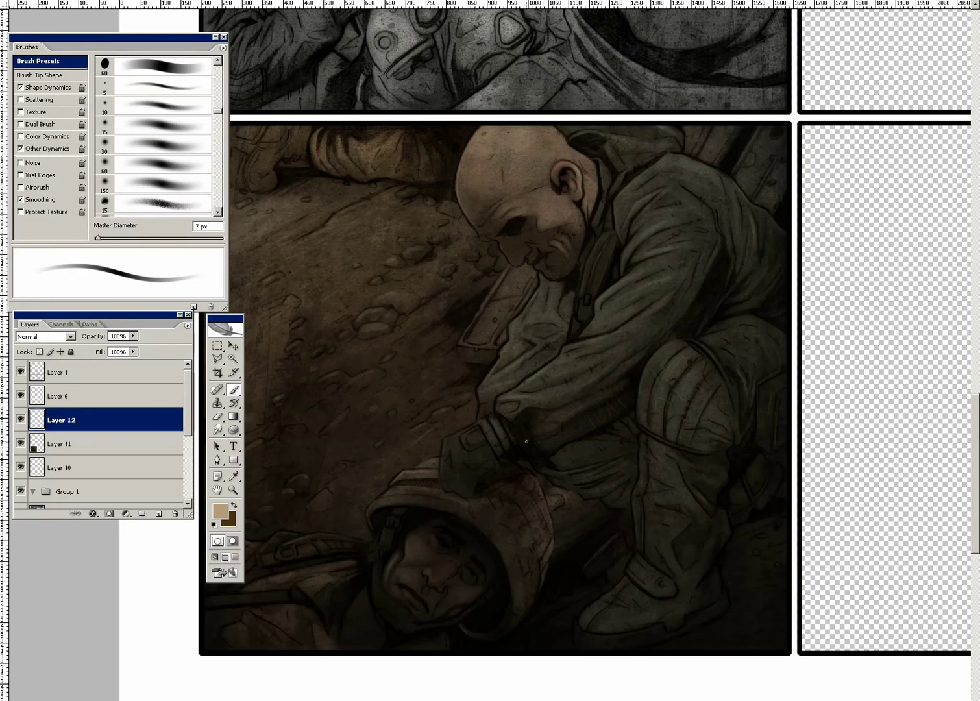
key("bracketleft")
key("bracketleft")
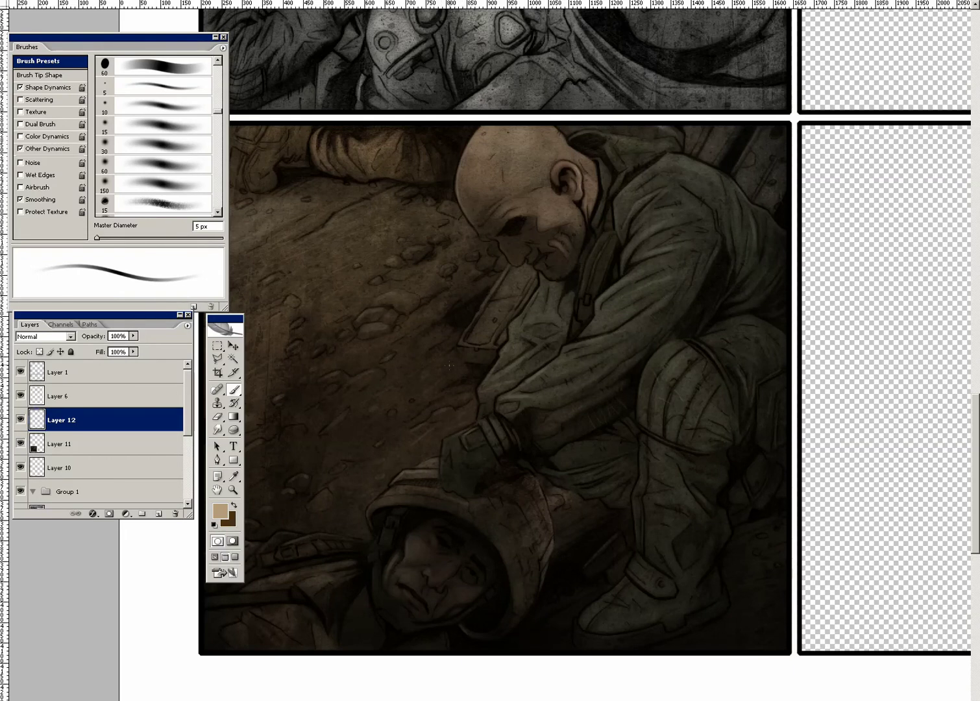
key("bracketleft")
key("bracketleft")
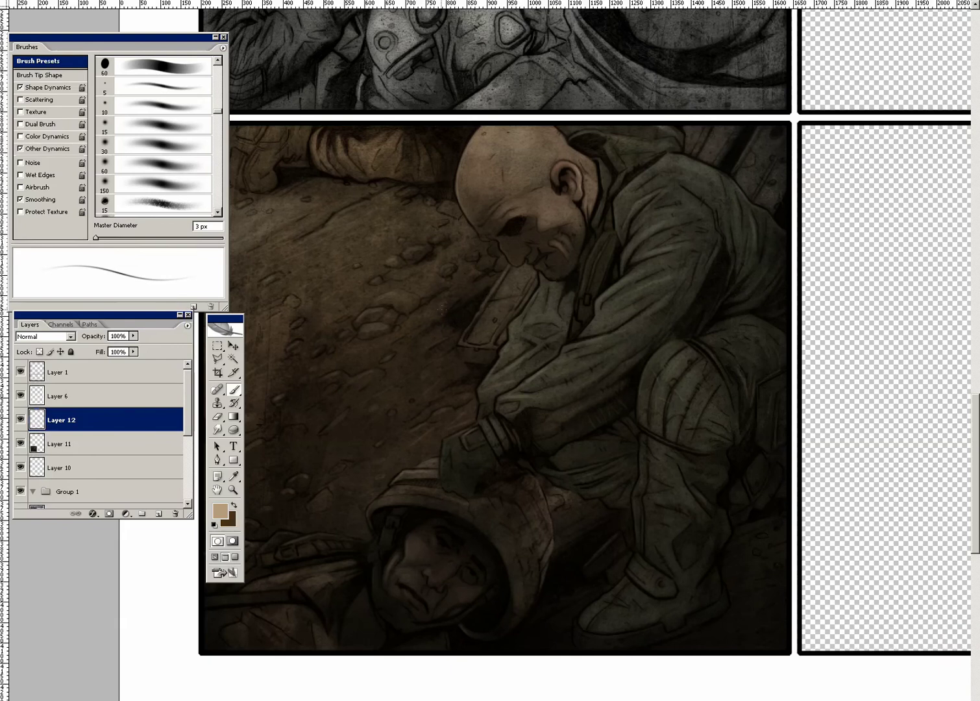
key("bracketright")
key("bracketright")
key("bracketright")
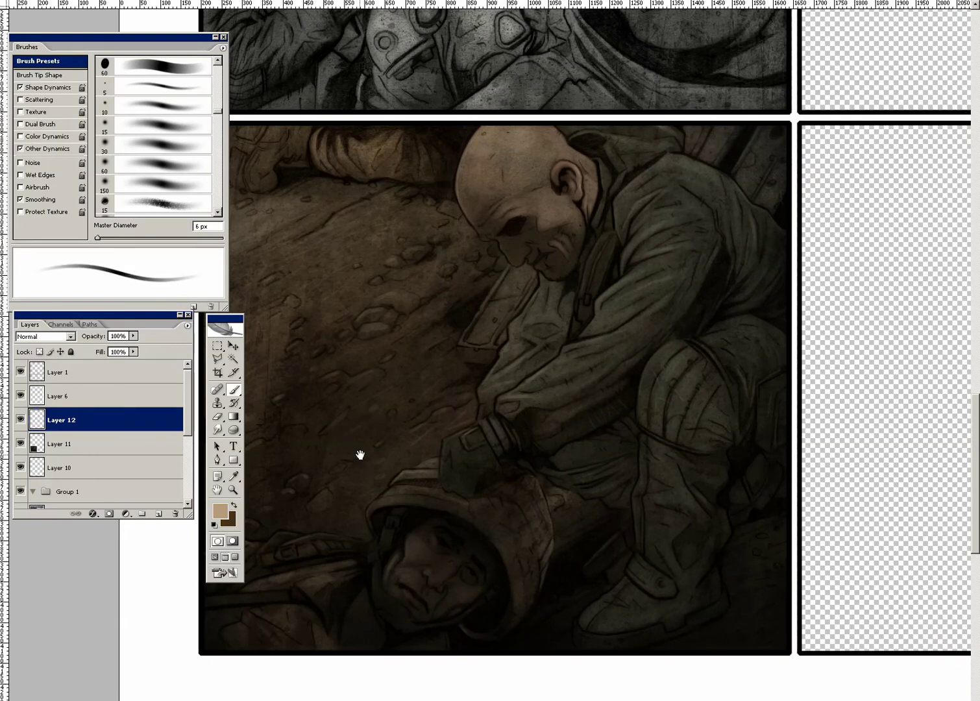
left_click_drag(359, 455, 413, 432)
key("bracketright")
key("bracketright")
key("bracketright")
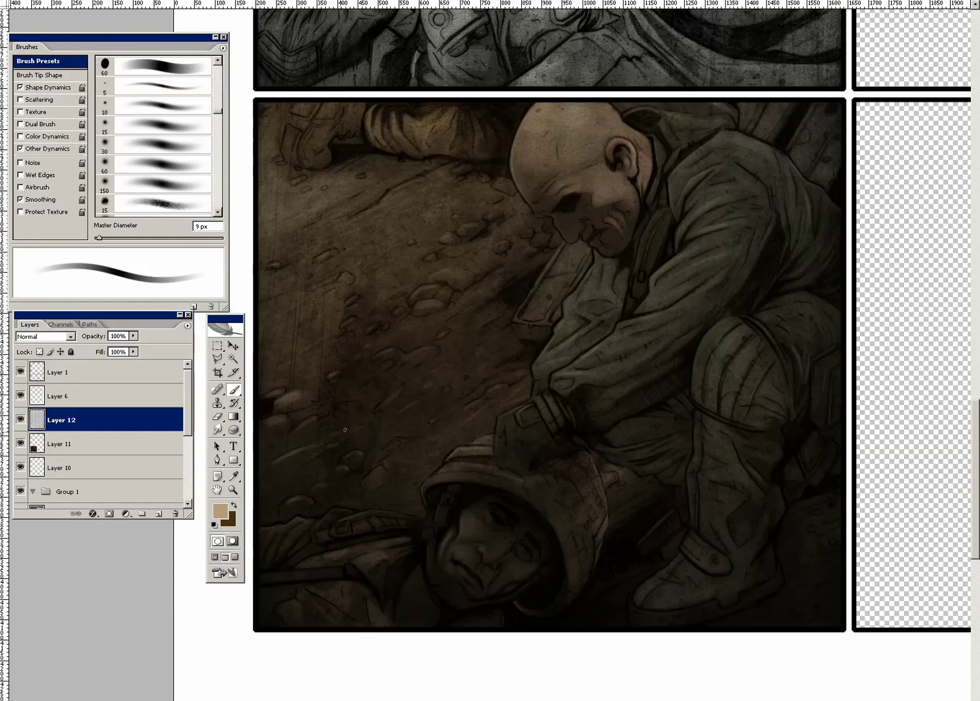
left_click_drag(611, 313, 596, 376)
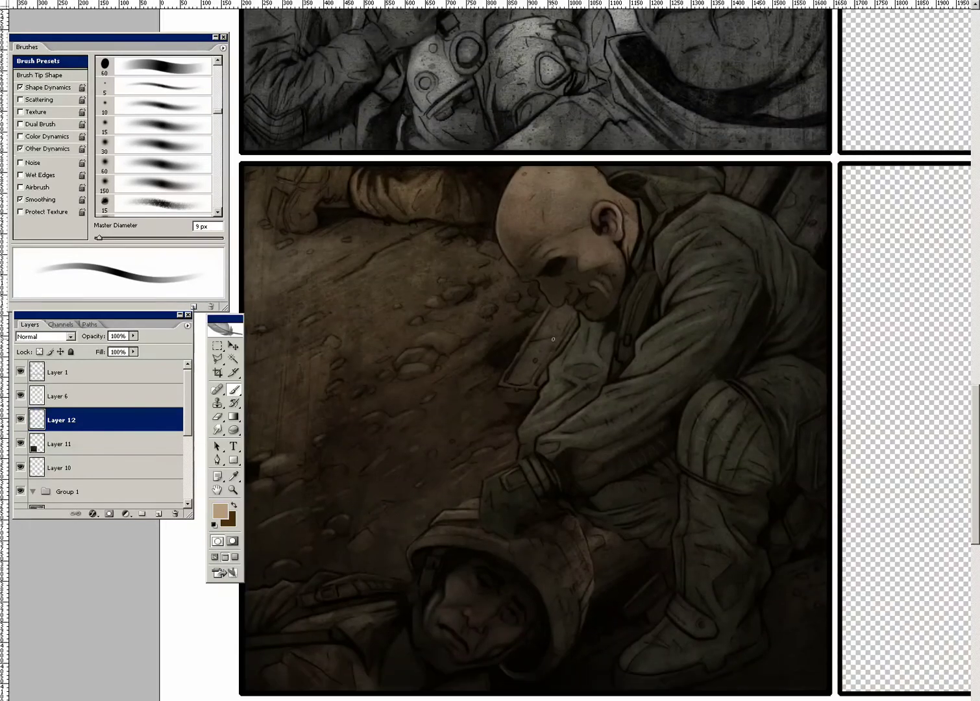
key("bracketleft")
key("bracketleft")
key("bracketleft")
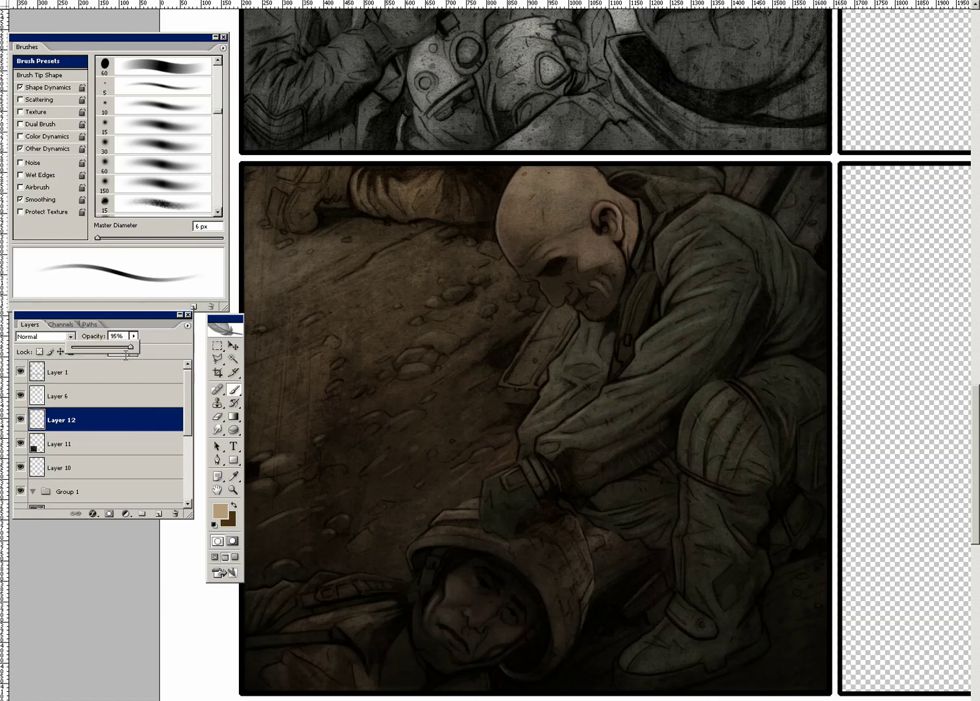
Step: Set Layer 11's opacity to about 67%, then select Layer 6
key("alt+bracketleft")
left_click(133, 337)
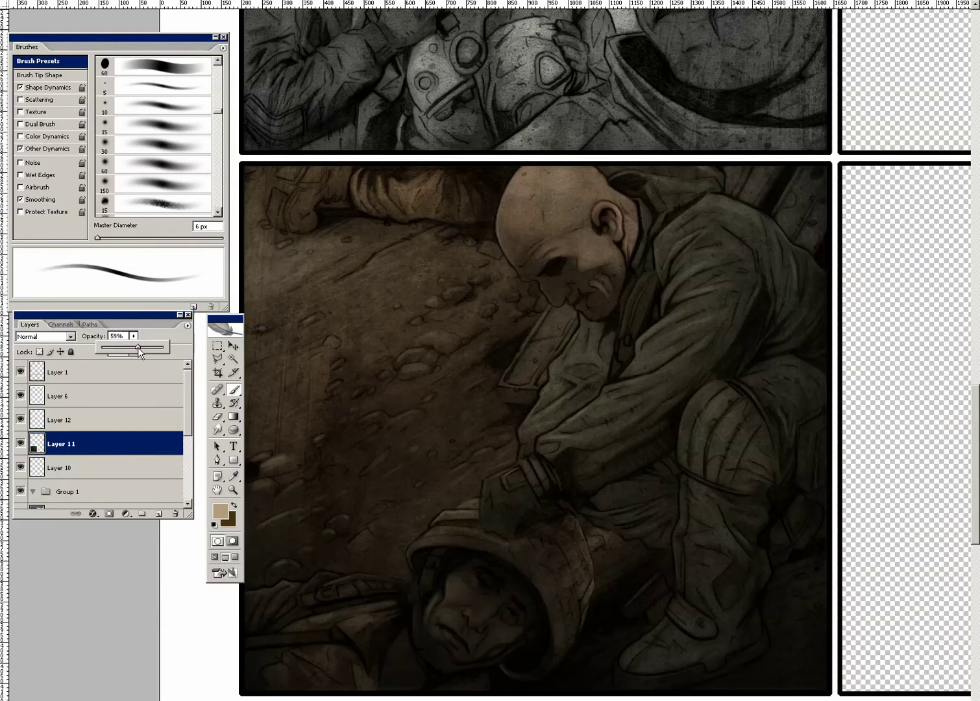
left_click_drag(138, 348, 140, 348)
left_click_drag(141, 349, 142, 351)
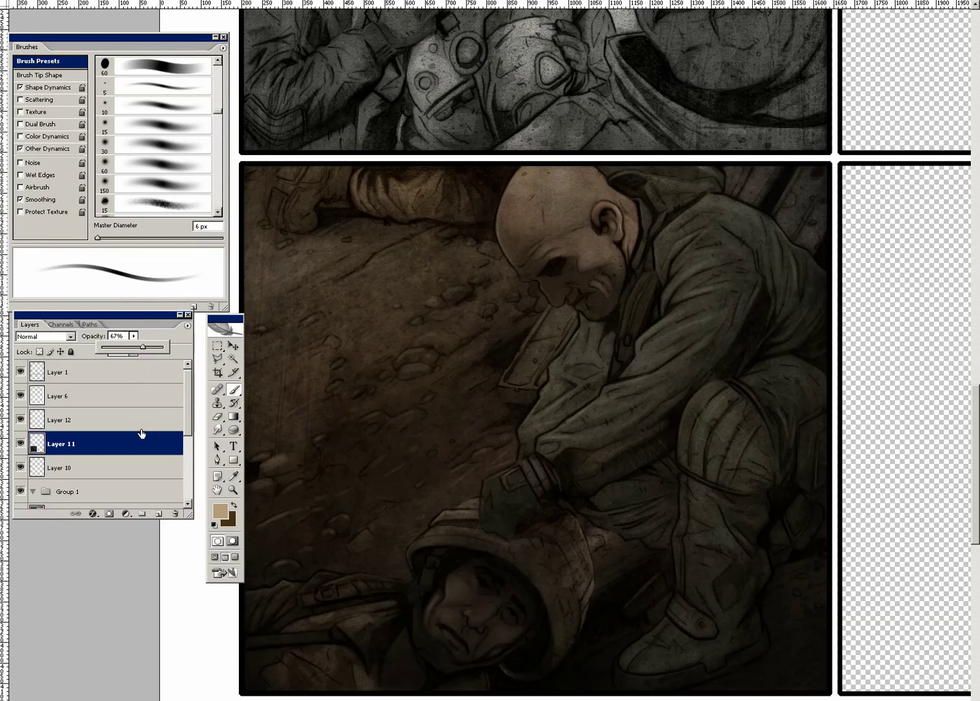
left_click(153, 396)
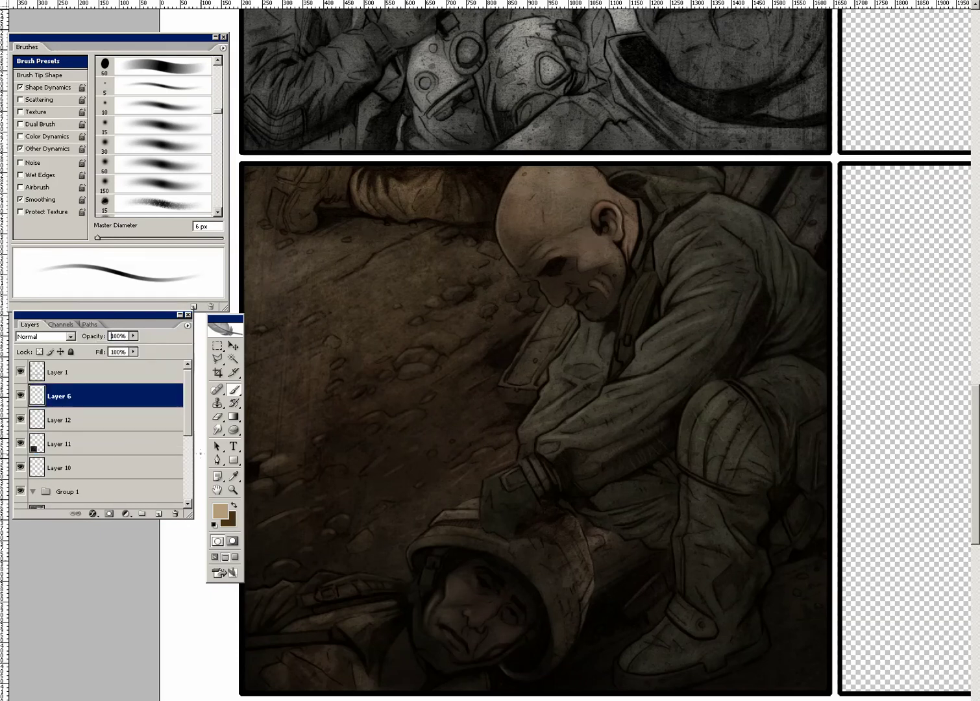
Step: Add Layer 13 above Layer 6 and set the foreground colour to pale green (a4c8b1)
left_click(159, 514)
left_click(221, 510)
left_click(372, 432)
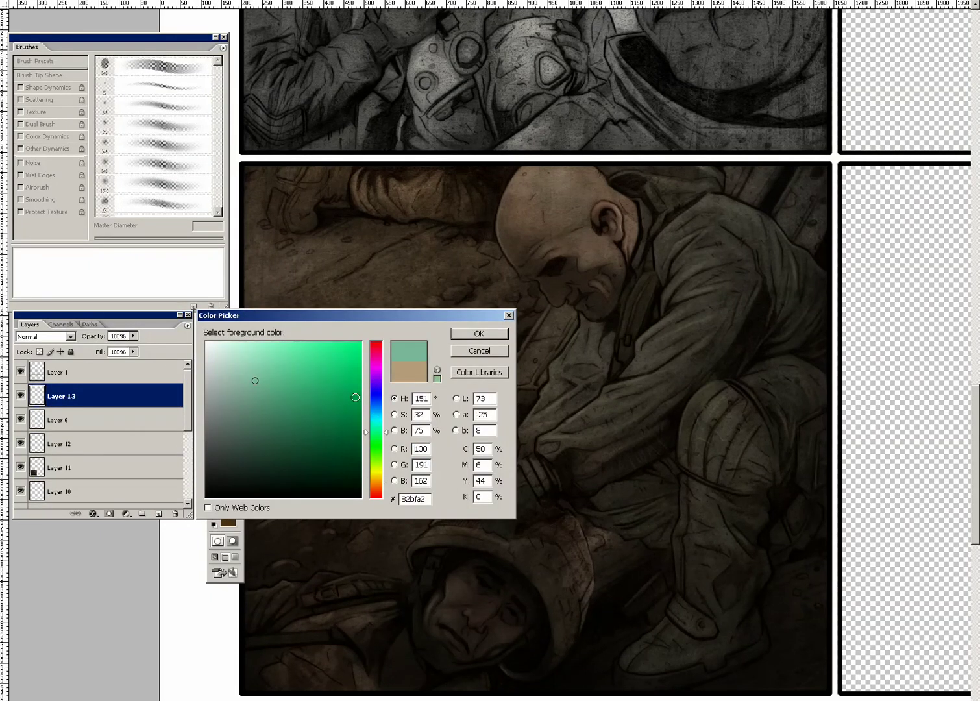
left_click_drag(241, 373, 234, 375)
left_click_drag(378, 433, 379, 439)
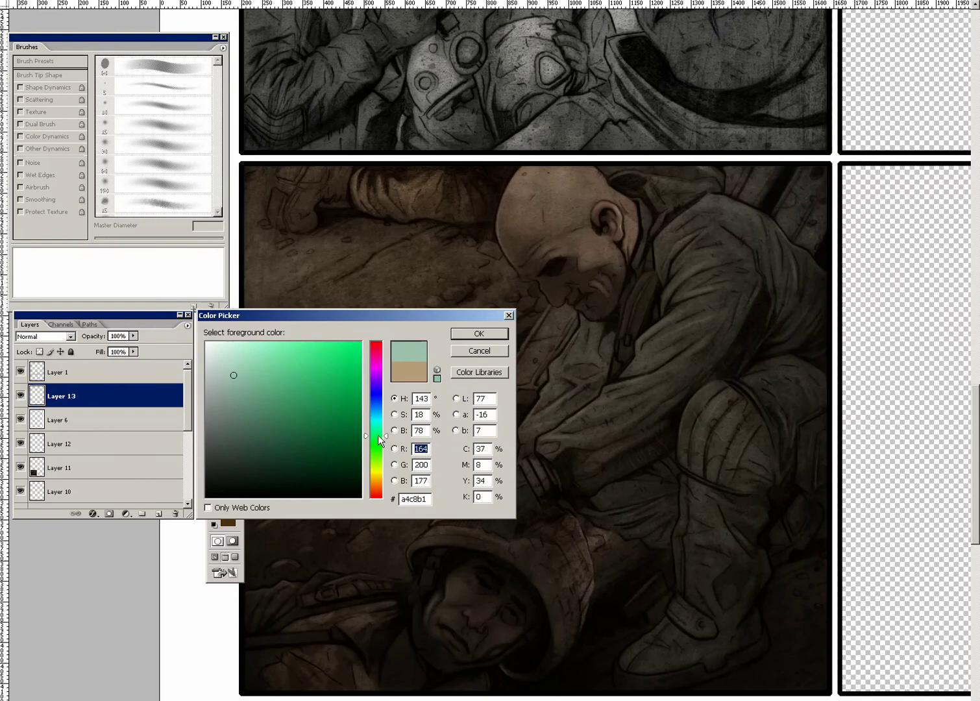
left_click(478, 333)
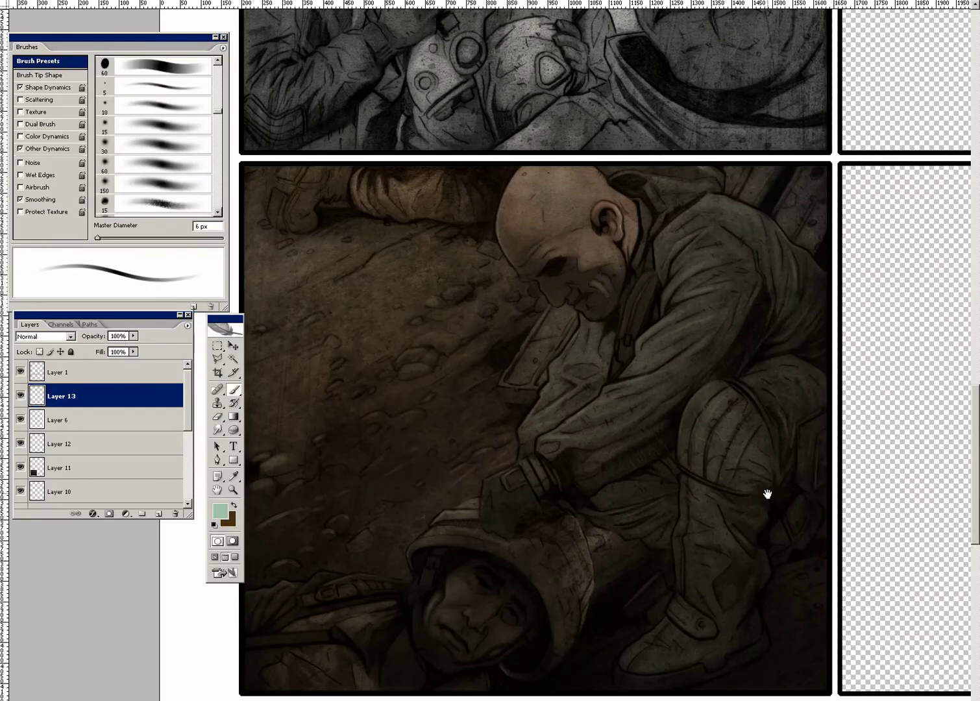
Step: Paint faint pale-green highlights down the crouching soldier's right edge with a 6–7 px brush
left_click_drag(767, 494, 619, 528)
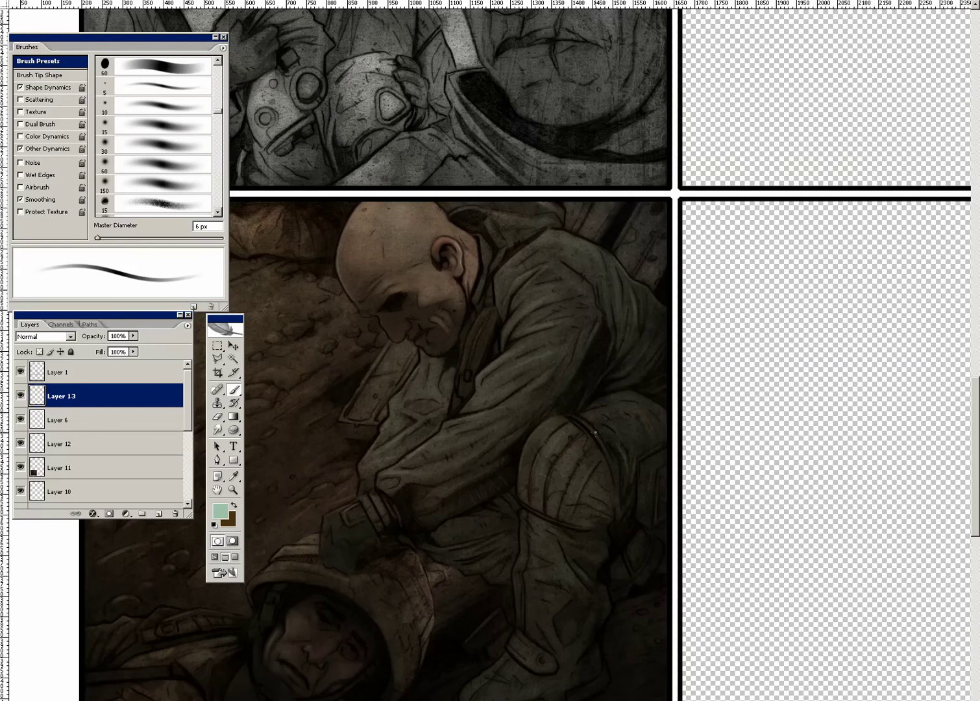
key("bracketright")
key("bracketleft")
left_click_drag(651, 497, 654, 556)
left_click_drag(659, 604, 638, 628)
left_click_drag(650, 669, 624, 528)
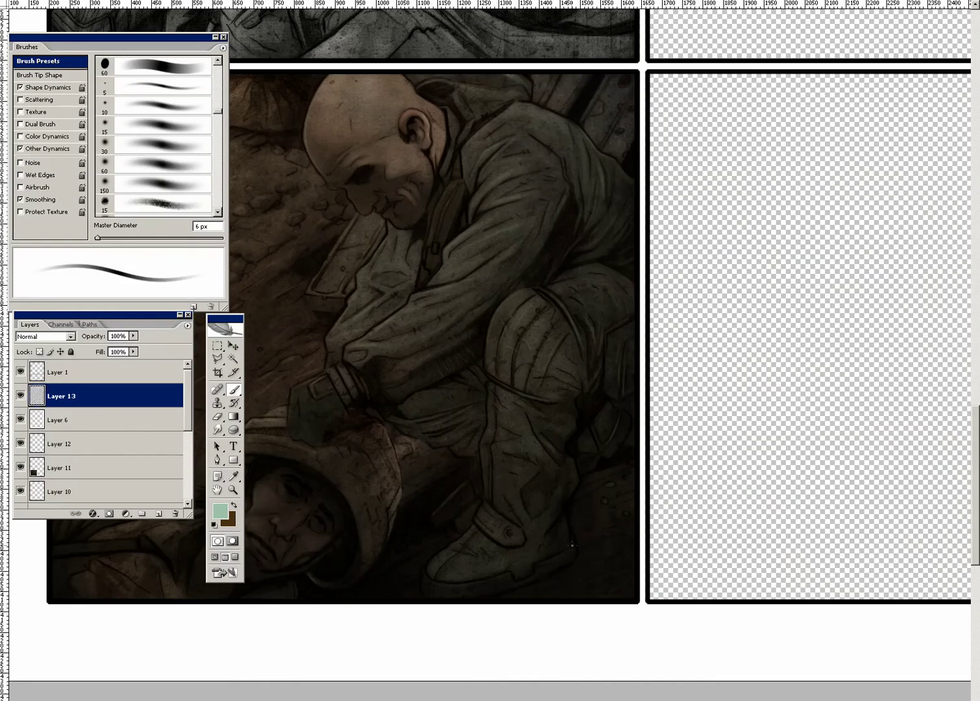
left_click_drag(538, 565, 535, 567)
Step: Continue pale-green strokes on the soldier's legs and boot with 7–9 px brushes
key("bracketright")
left_click_drag(421, 570, 426, 577)
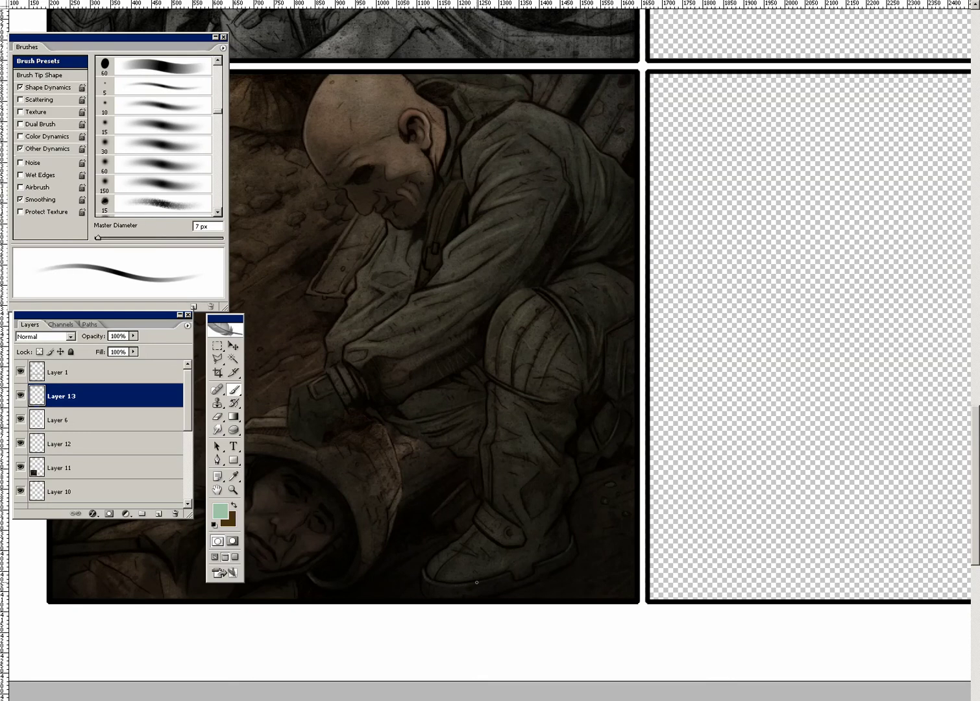
key("bracketright")
key("bracketright")
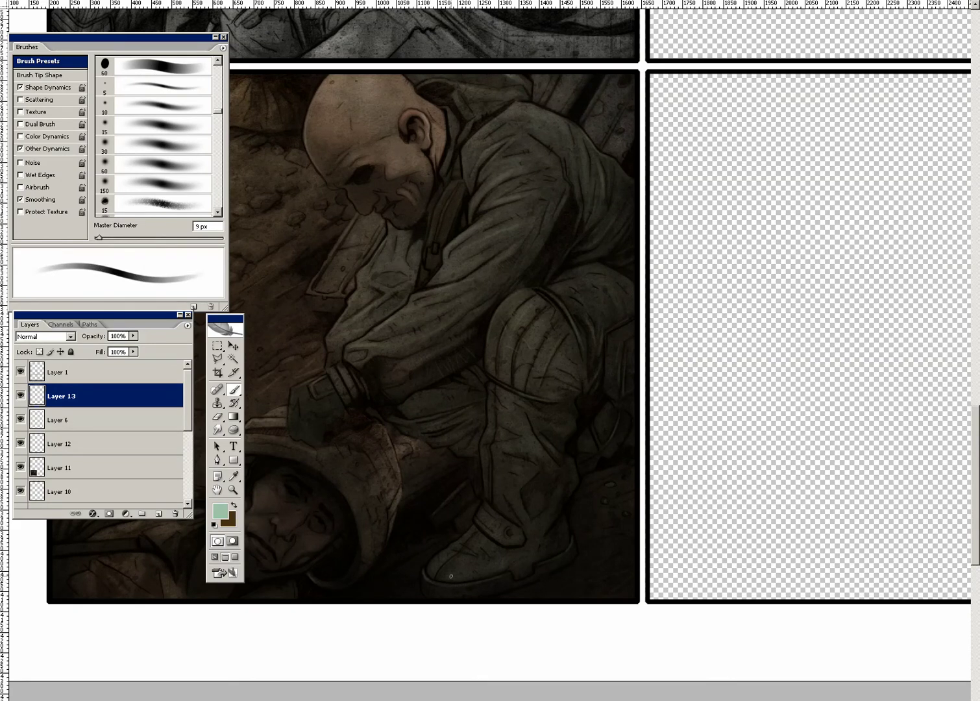
key("bracketright")
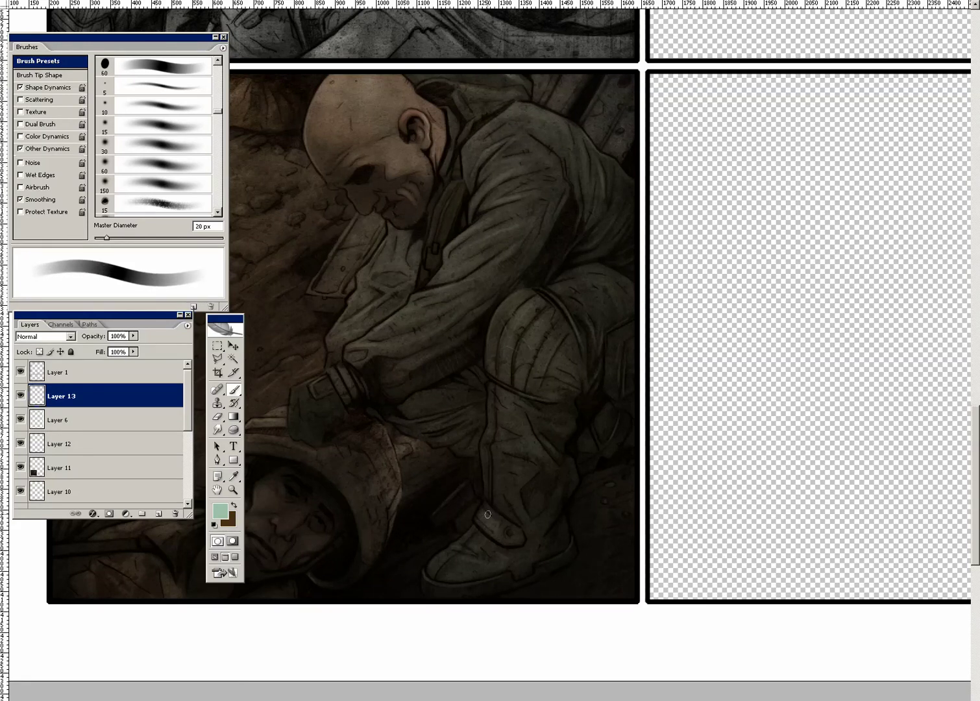
key("bracketleft")
key("bracketleft")
key("bracketleft")
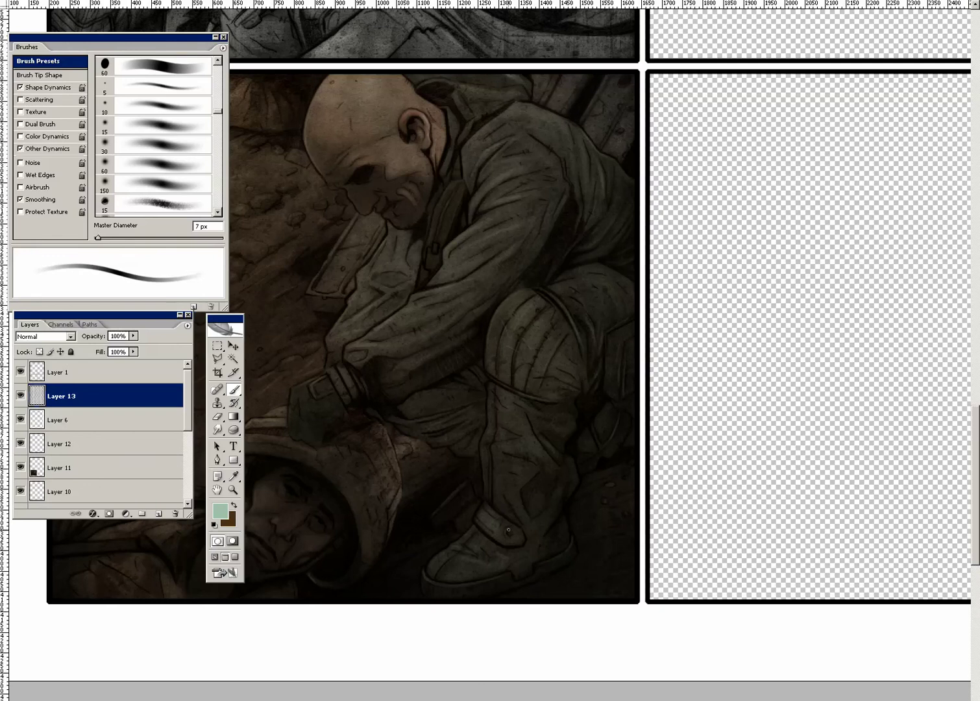
key("bracketright")
key("bracketright")
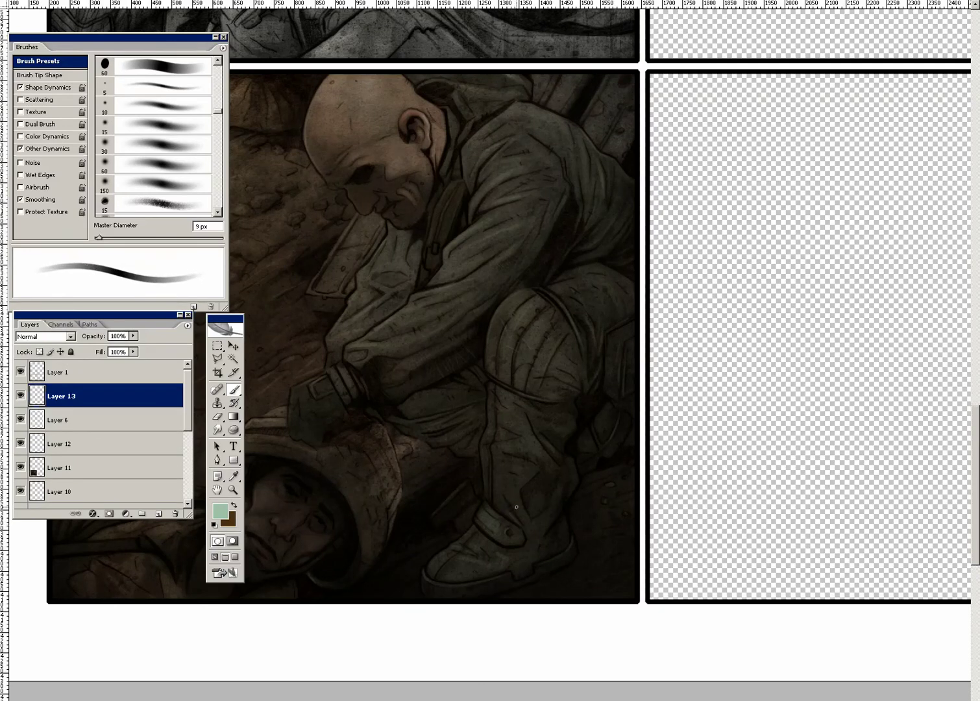
Step: Smudge the boot's green highlights with a 30–50 px brush, then rough them with a 90 px textured eraser
left_click(218, 428)
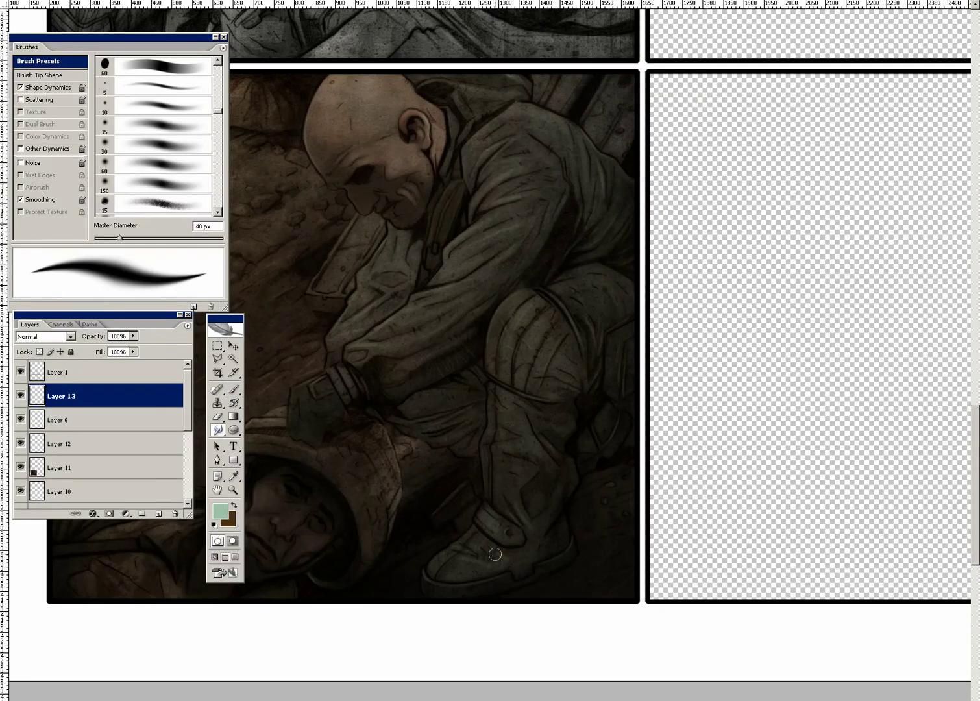
left_click_drag(490, 566, 569, 552)
key("bracketleft")
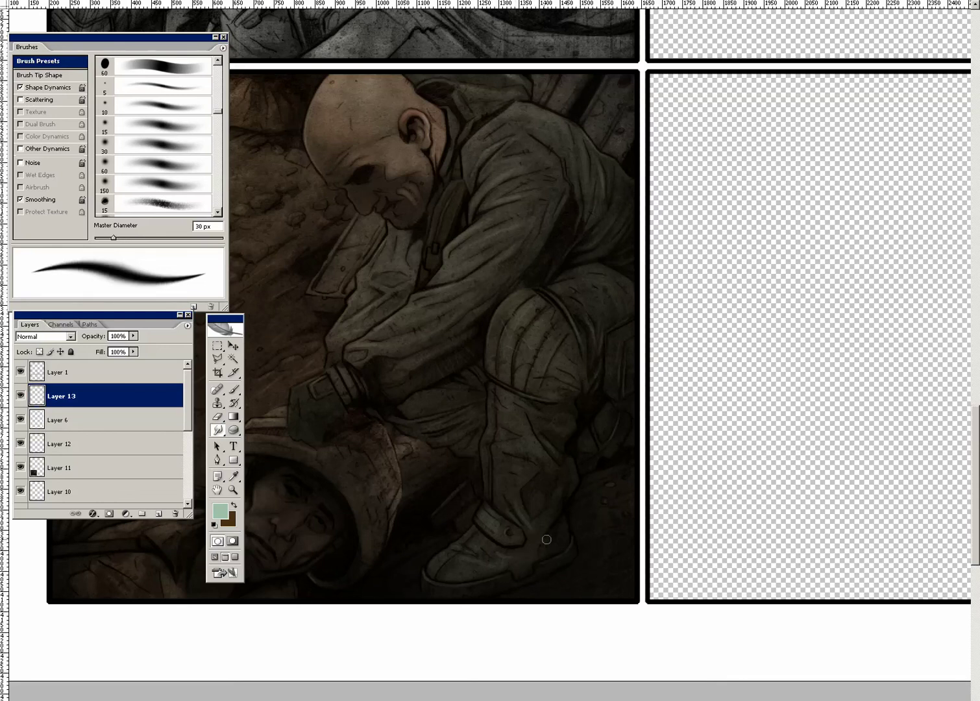
key("bracketright")
key("bracketright")
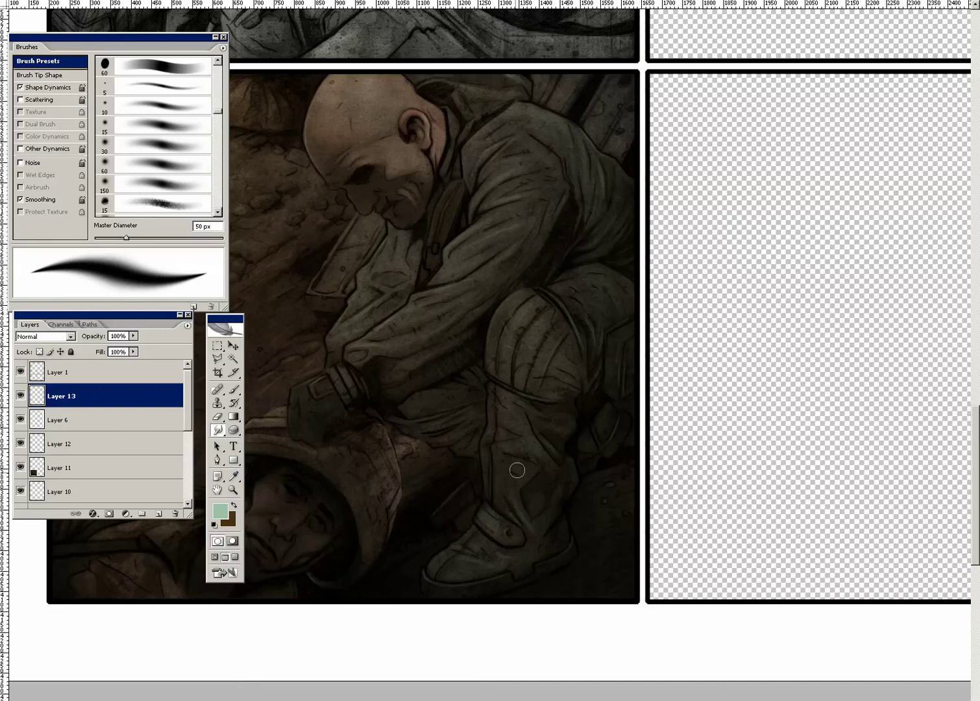
mouse_move(513, 502)
left_mouse_down()
mouse_move(511, 519)
mouse_move(538, 529)
left_mouse_up()
left_click(219, 421)
mouse_move(540, 528)
left_mouse_down()
mouse_move(514, 544)
mouse_move(540, 541)
left_mouse_up()
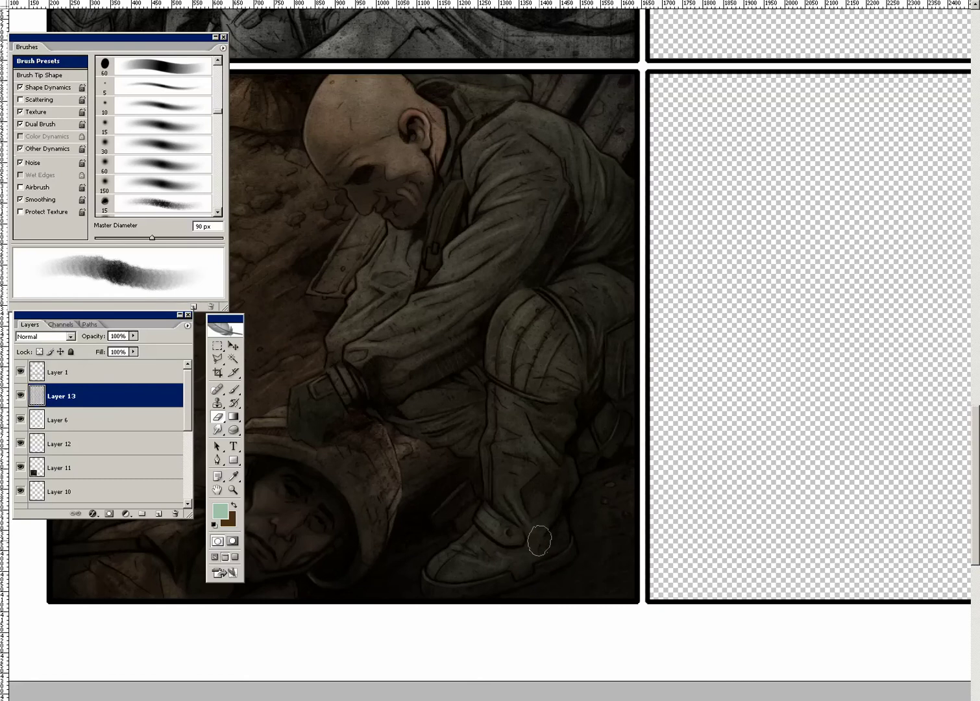
Step: Return to the Brush and paint fine pale-green detail on the kneeling soldier at 7–9 px
left_click(243, 389)
left_click_drag(567, 465, 508, 450)
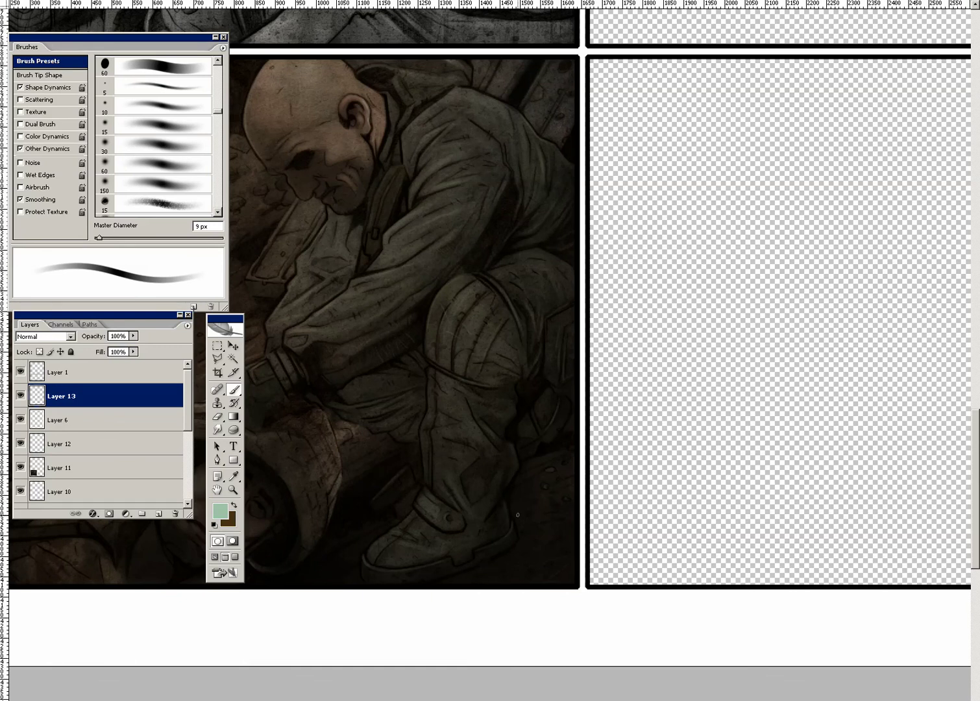
key("bracketleft")
key("bracketleft")
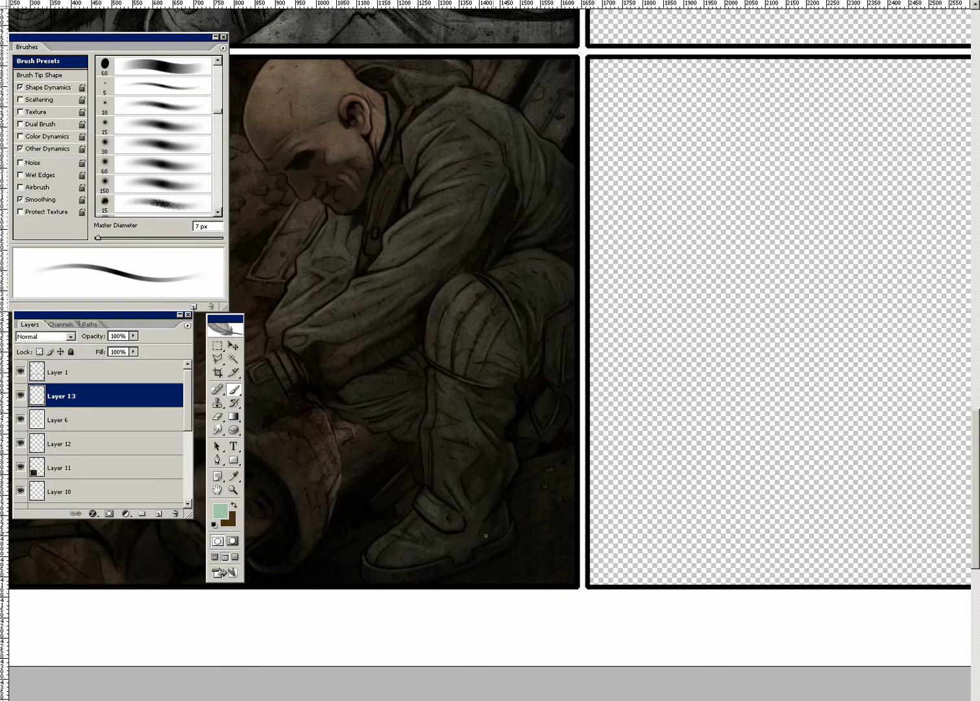
key("bracketleft")
key("bracketleft")
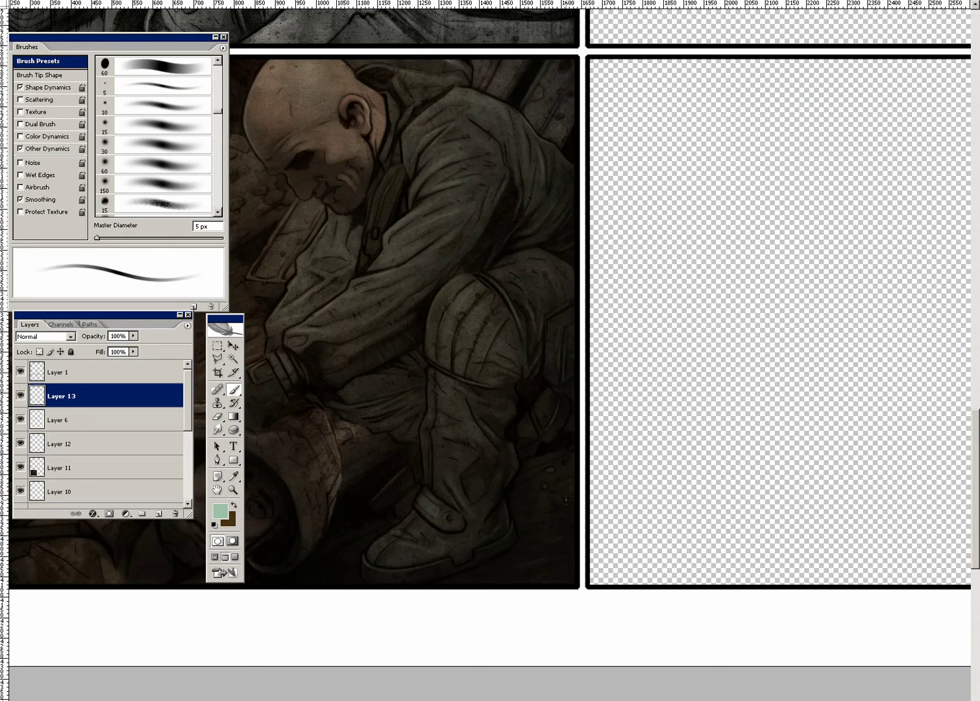
left_click_drag(495, 541, 583, 567)
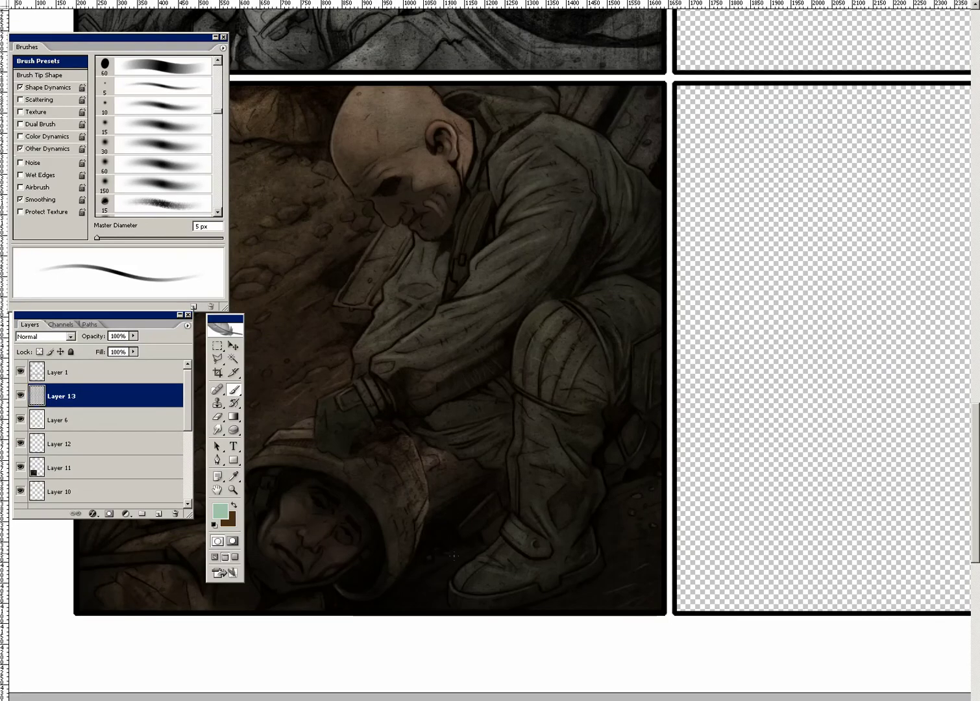
key("bracketright")
key("bracketright")
key("bracketright")
key("bracketright")
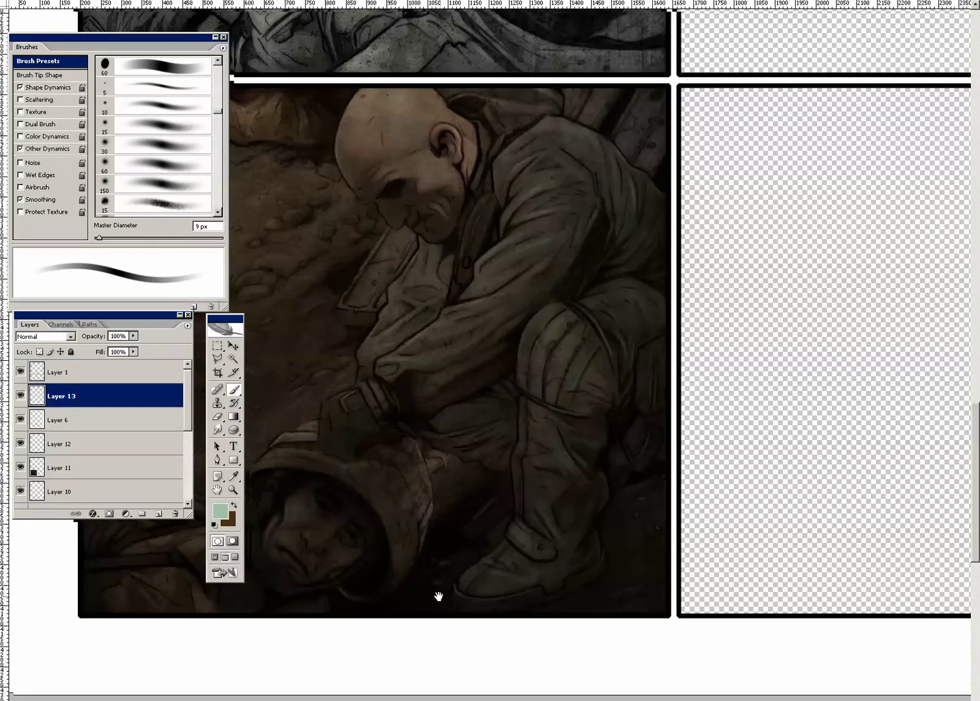
Step: Paint pale-green strokes on the ground at the panel's left, varying the brush from 30 to 6–10 px
left_click_drag(438, 588, 564, 609)
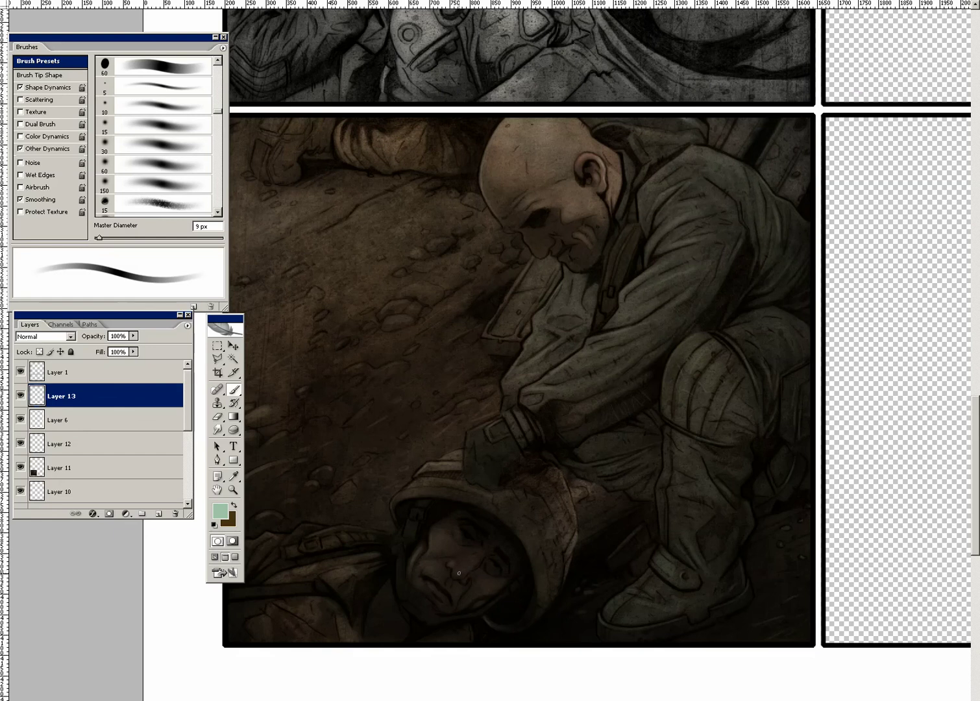
key("bracketright")
key("bracketright")
key("bracketright")
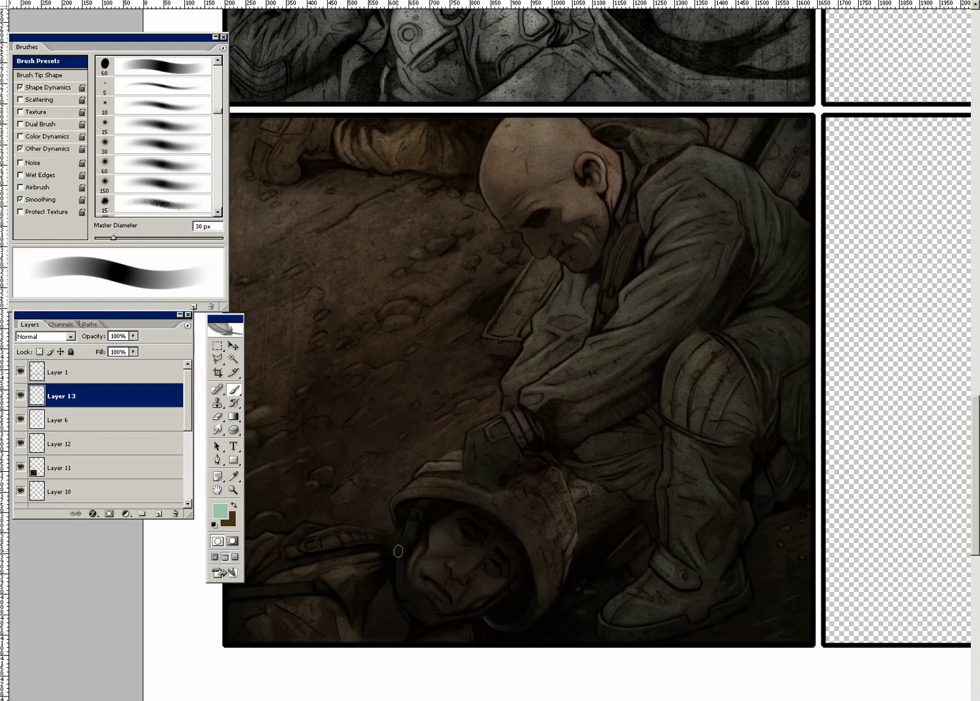
key("bracketleft")
key("bracketleft")
key("bracketleft")
key("bracketleft")
key("bracketleft")
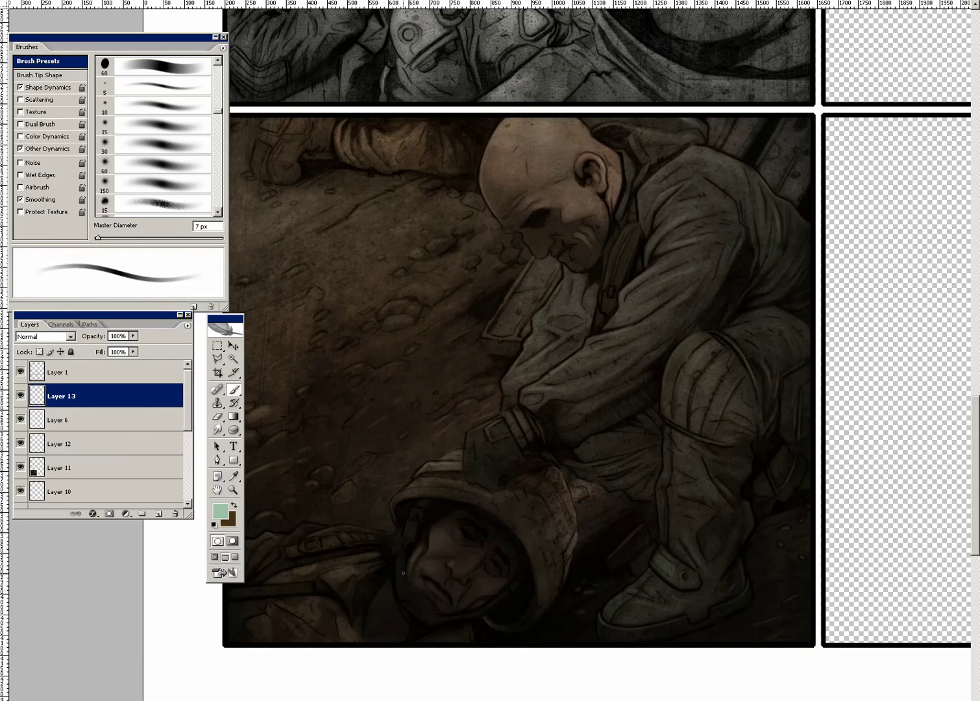
key("bracketleft")
key("bracketleft")
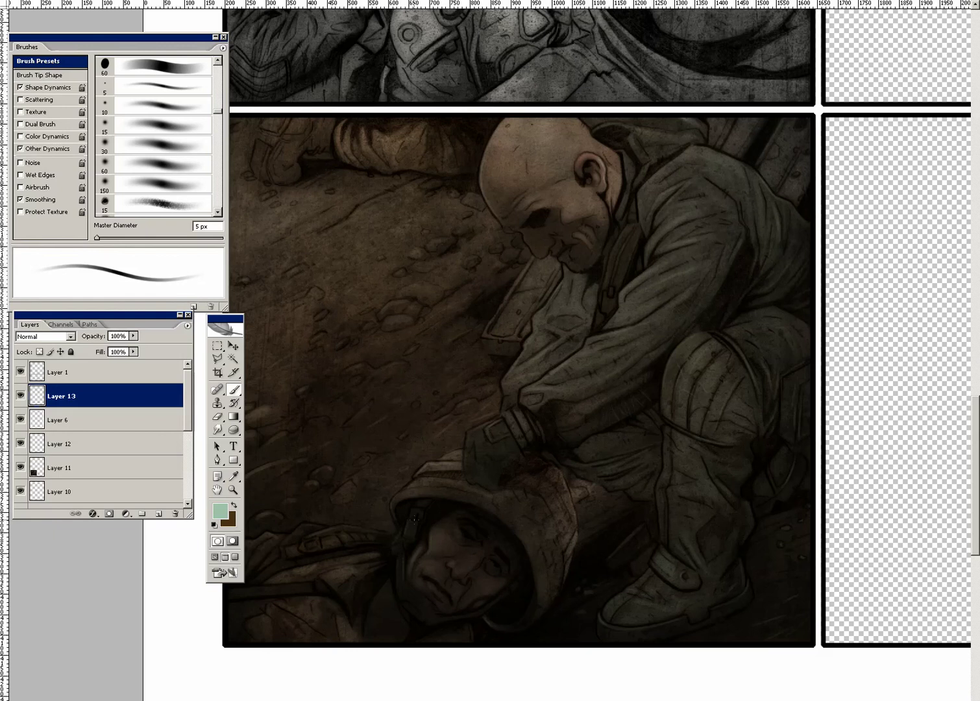
scroll(494, 539, "left", 2)
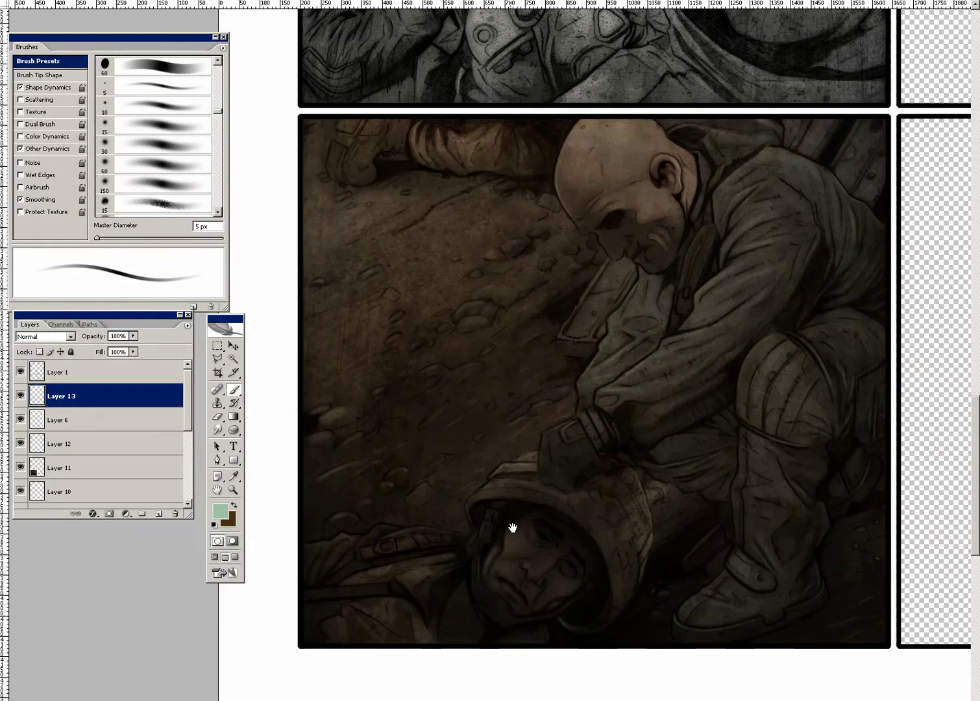
key("bracketright")
key("bracketright")
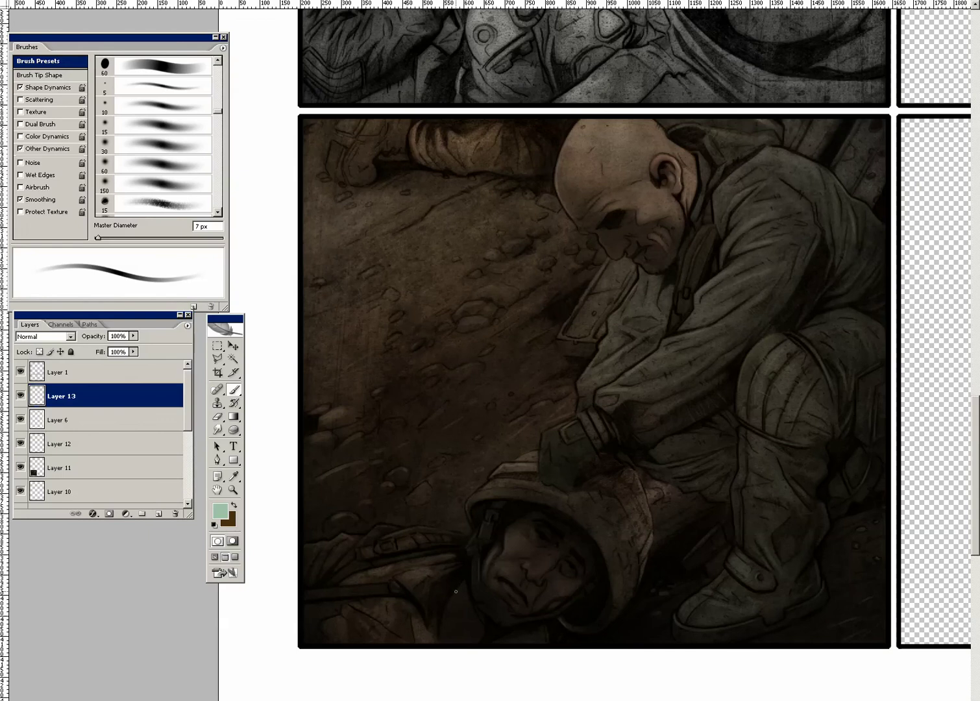
key("bracketright")
key("bracketright")
key("bracketright")
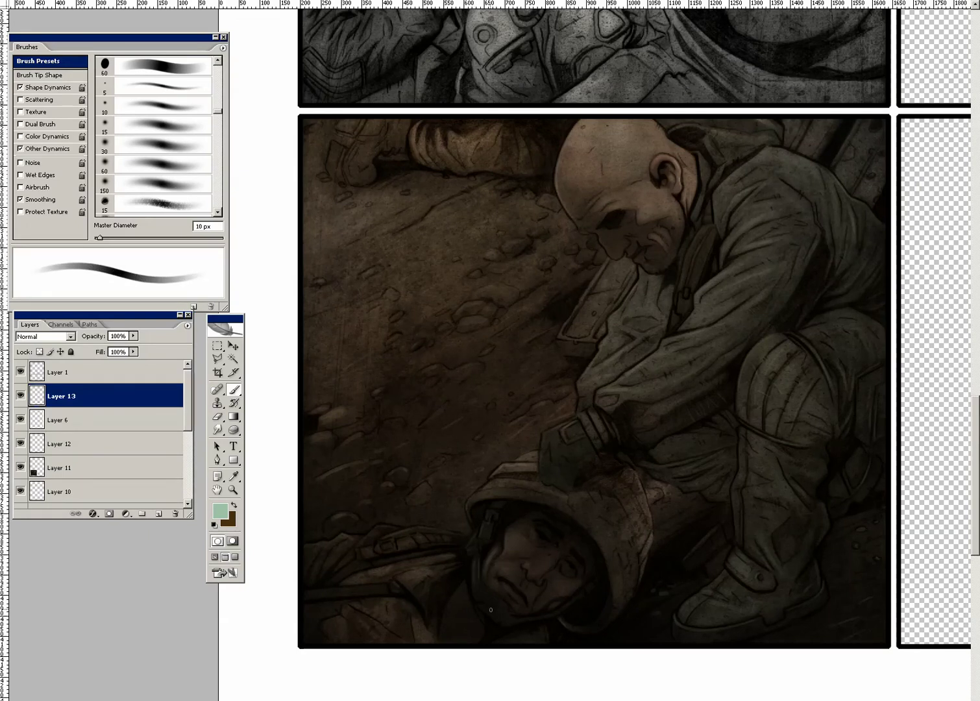
Step: Paint detail around the kneeling soldier's head with brush sizes between 8 and 30 px
mouse_move(534, 477)
left_mouse_down()
mouse_move(506, 536)
mouse_move(506, 581)
left_mouse_up()
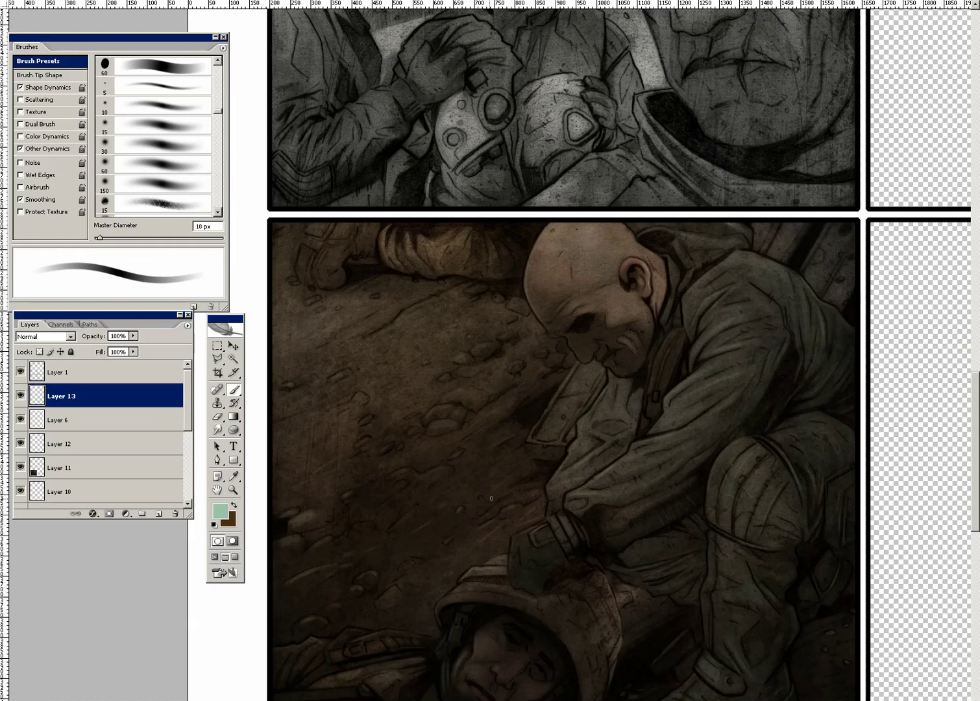
left_click_drag(501, 384, 502, 449)
key("bracketright")
key("bracketright")
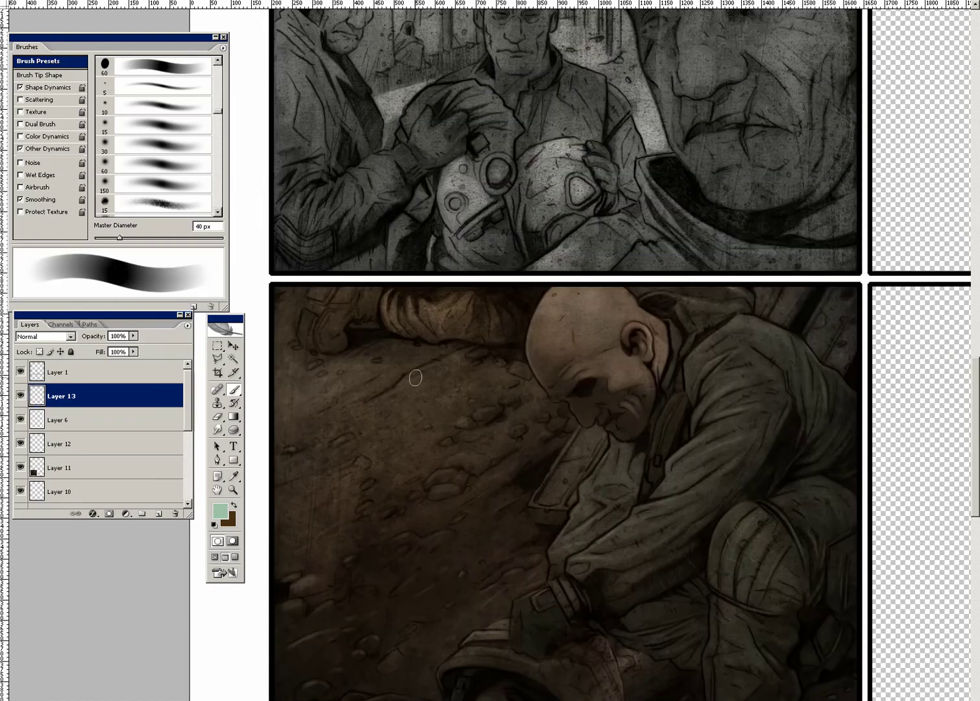
key("bracketleft")
key("bracketleft")
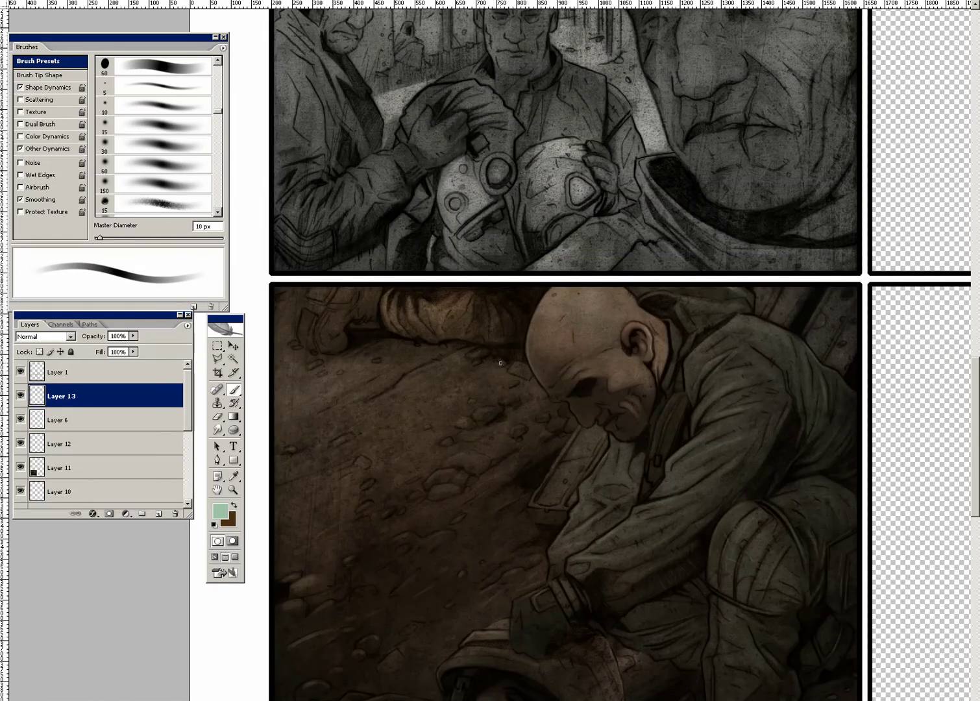
left_click_drag(617, 466, 491, 493)
key("bracketright")
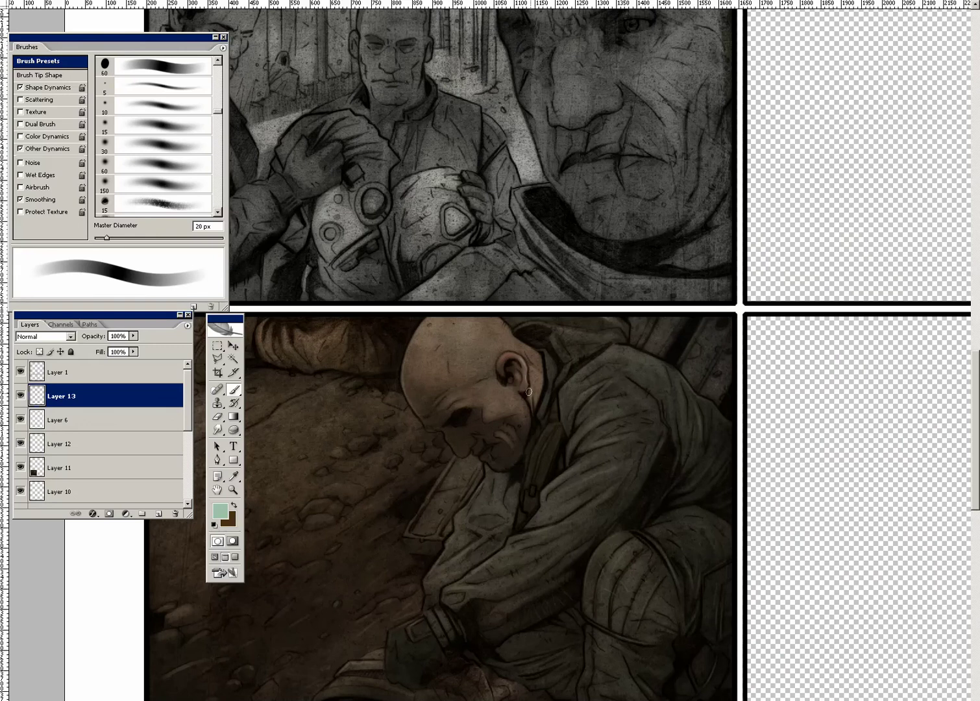
left_click_drag(525, 392, 462, 396)
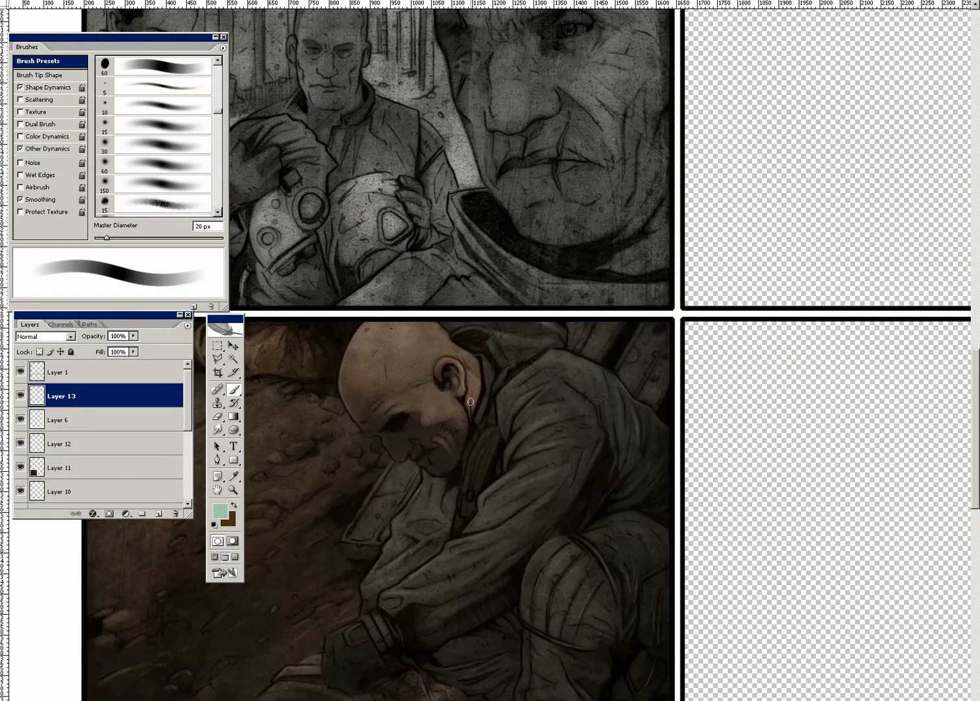
key("bracketleft")
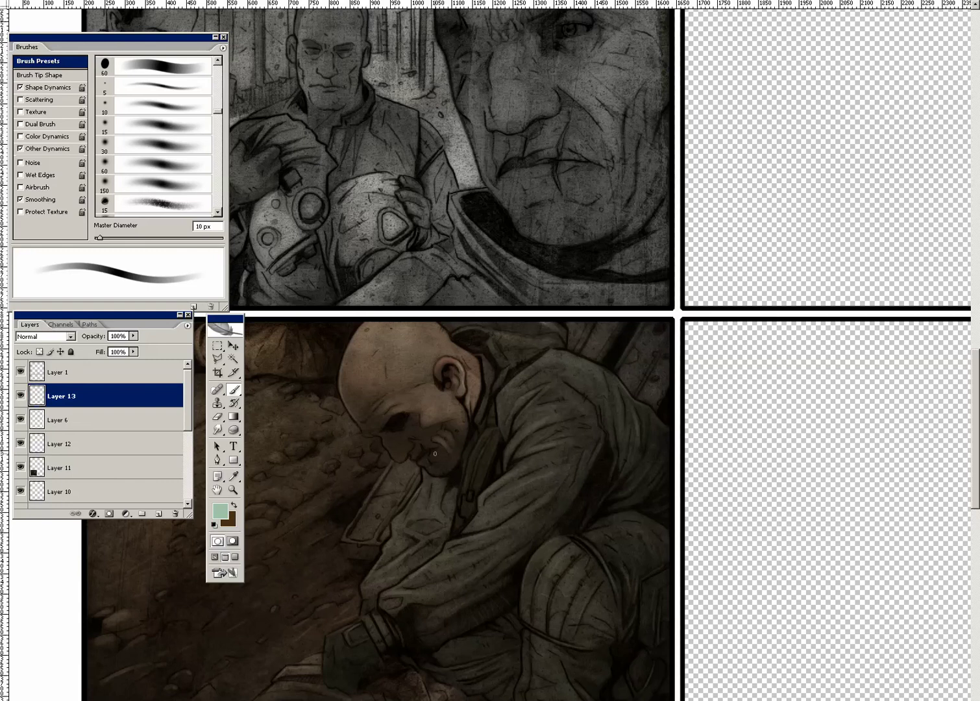
key("bracketleft")
key("bracketleft")
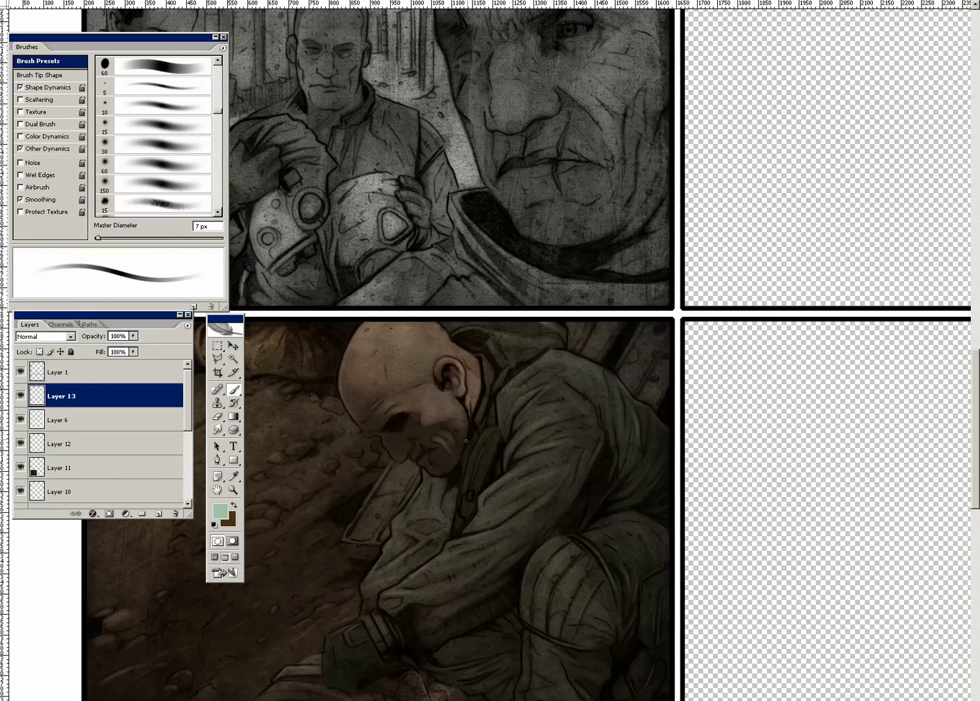
Step: Add fine 5–6 px details across the lower panel, then broader strokes at 30 and 10 px
left_click_drag(559, 419, 526, 360)
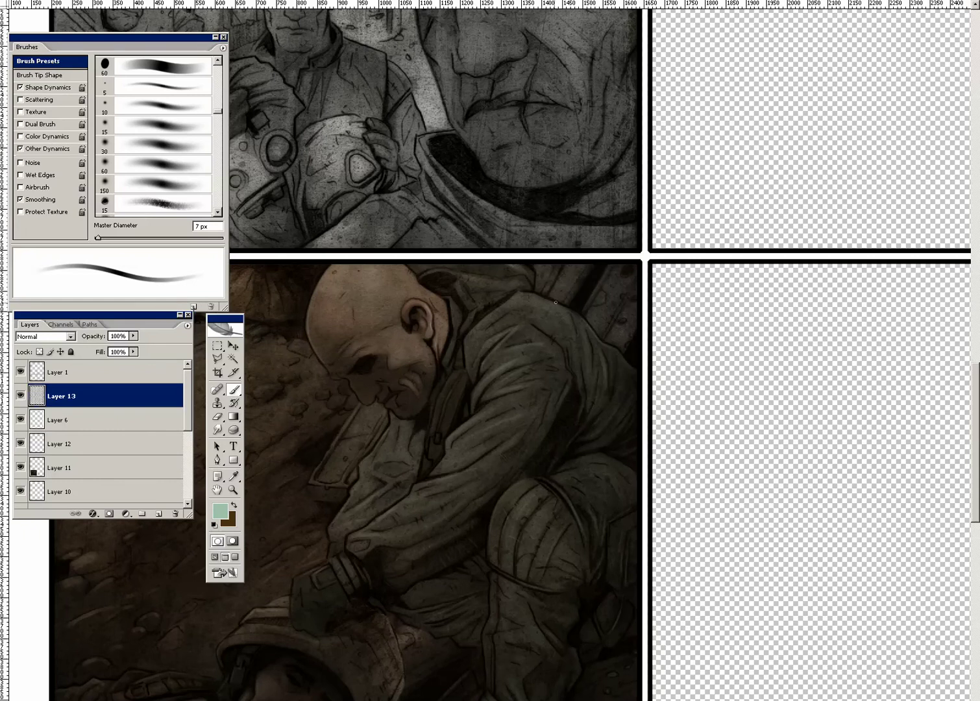
key("bracketleft")
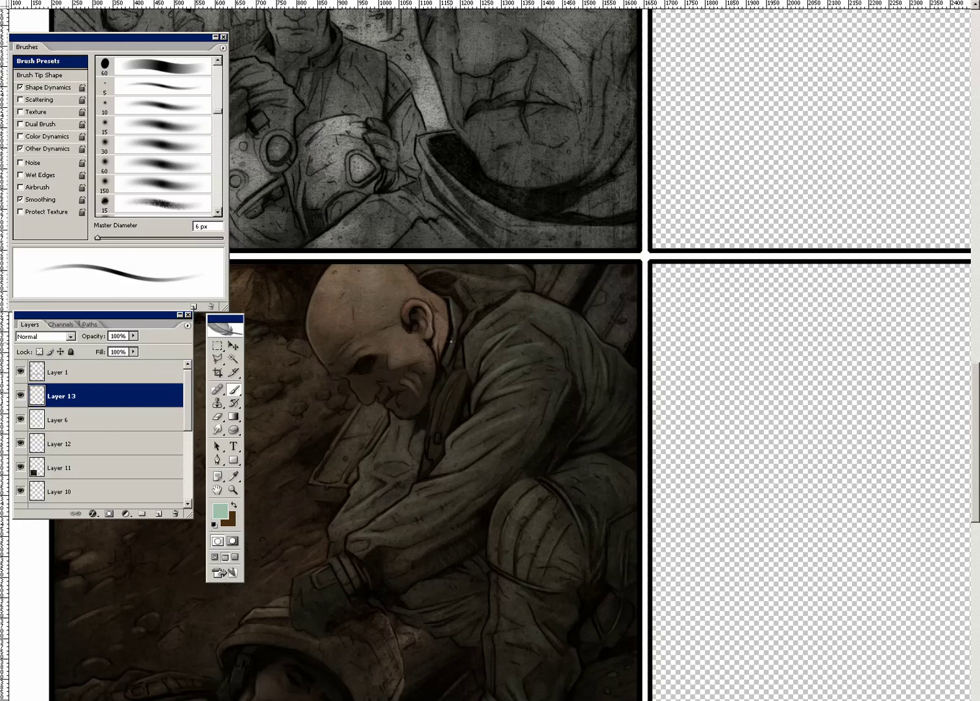
left_click_drag(539, 436, 488, 356)
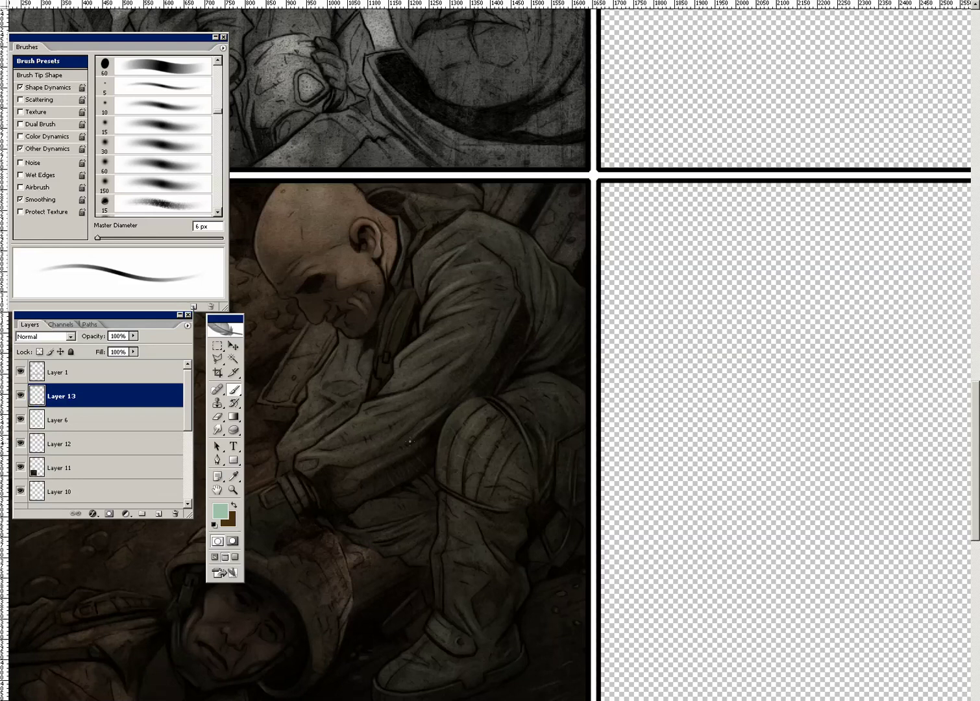
key("bracketleft")
mouse_move(383, 550)
left_mouse_down()
mouse_move(642, 545)
mouse_move(567, 516)
left_mouse_up()
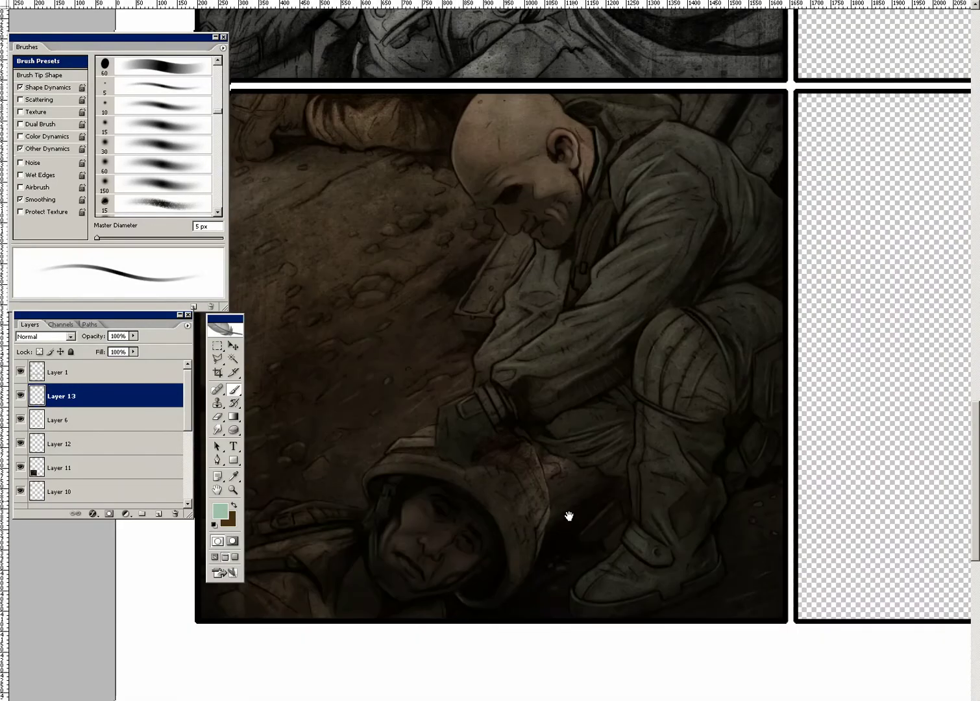
left_click_drag(528, 571, 565, 546)
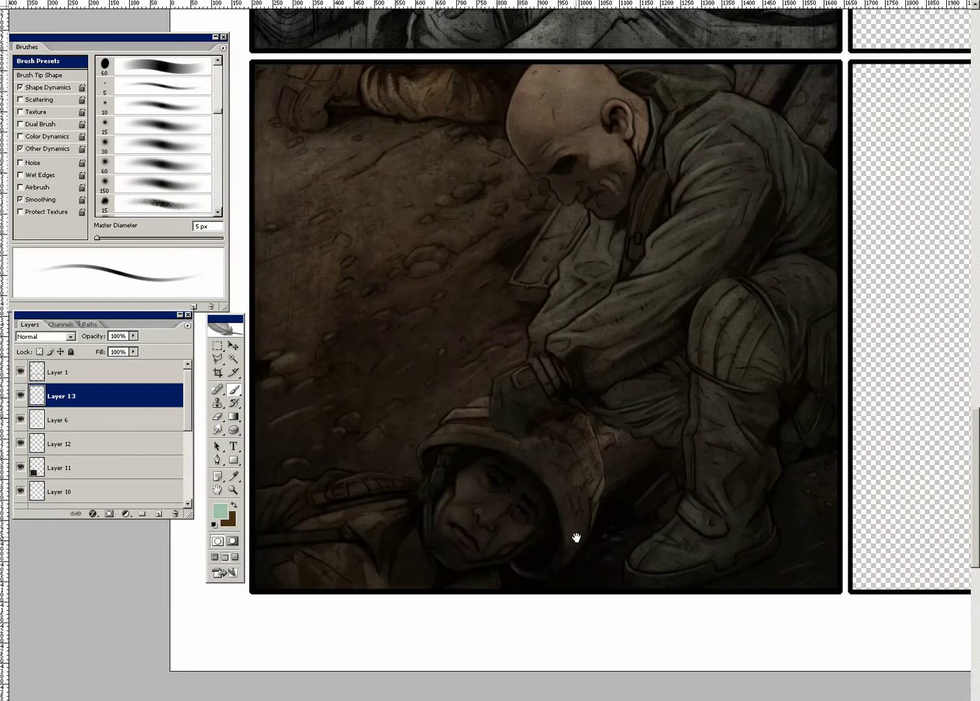
key("bracketright")
key("bracketright")
key("bracketright")
key("bracketright")
key("bracketright")
key("bracketright")
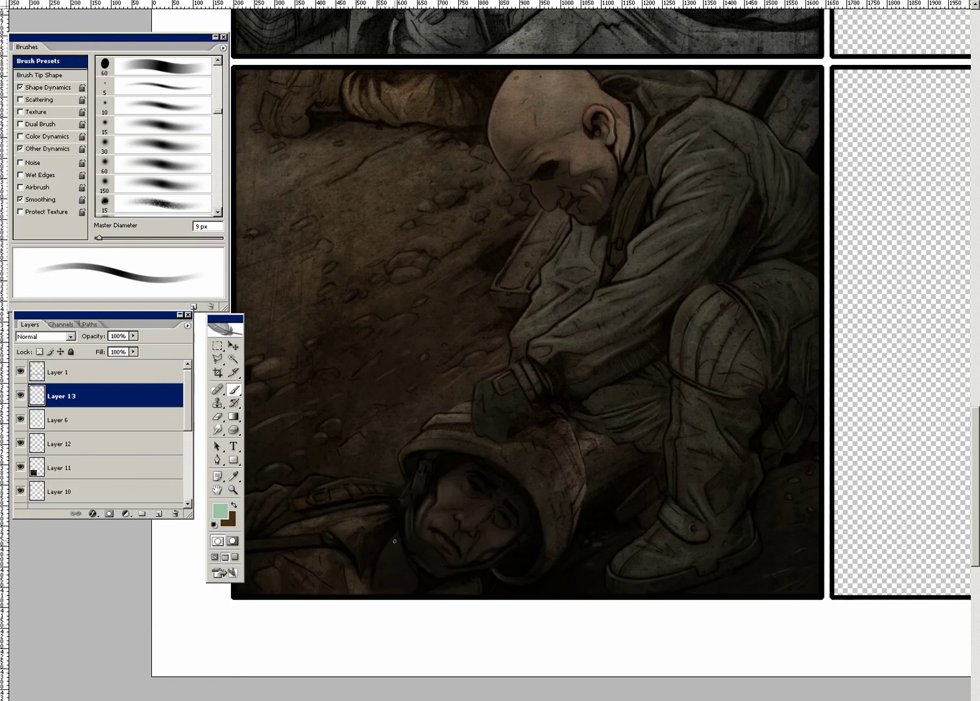
key("bracketright")
key("bracketright")
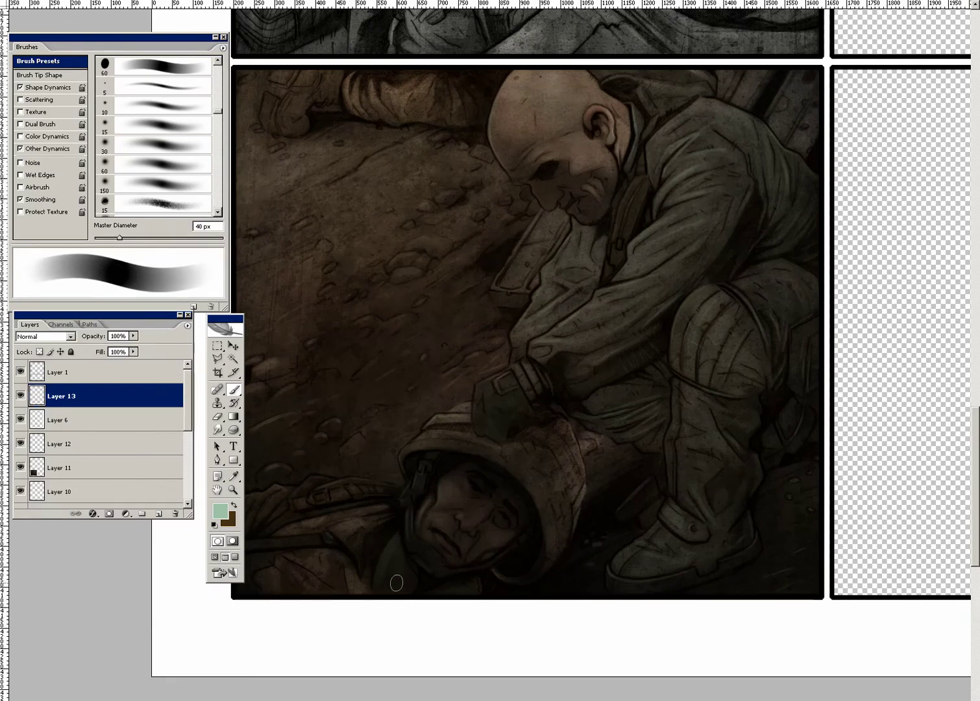
key("bracketleft")
key("bracketleft")
key("bracketleft")
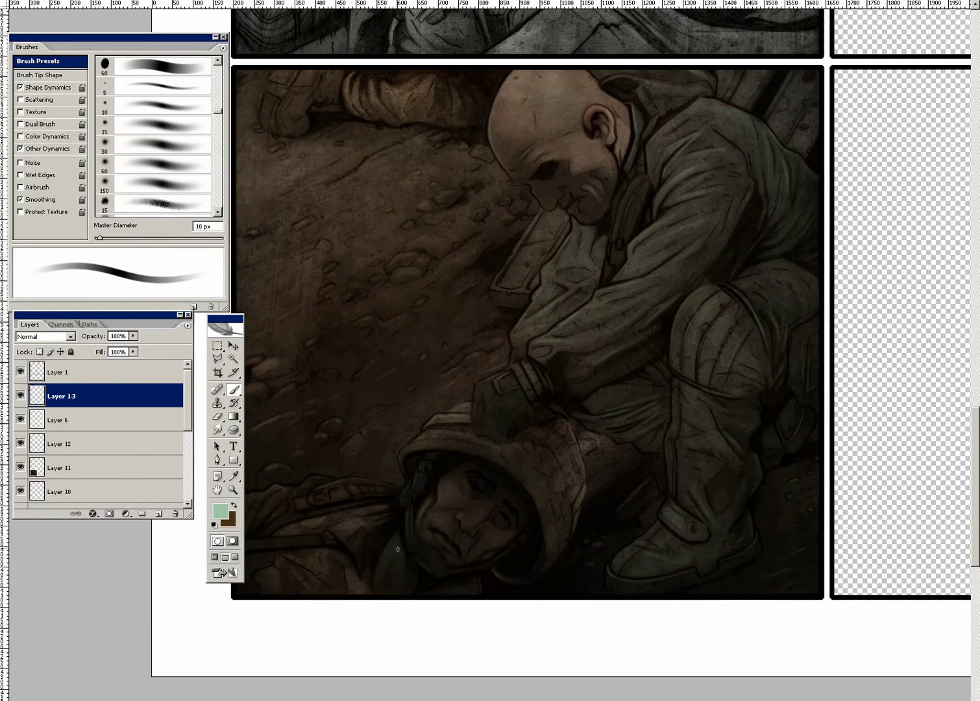
key("bracketleft")
Step: Choose a pale beige foreground colour in the Color Picker
left_click(218, 416)
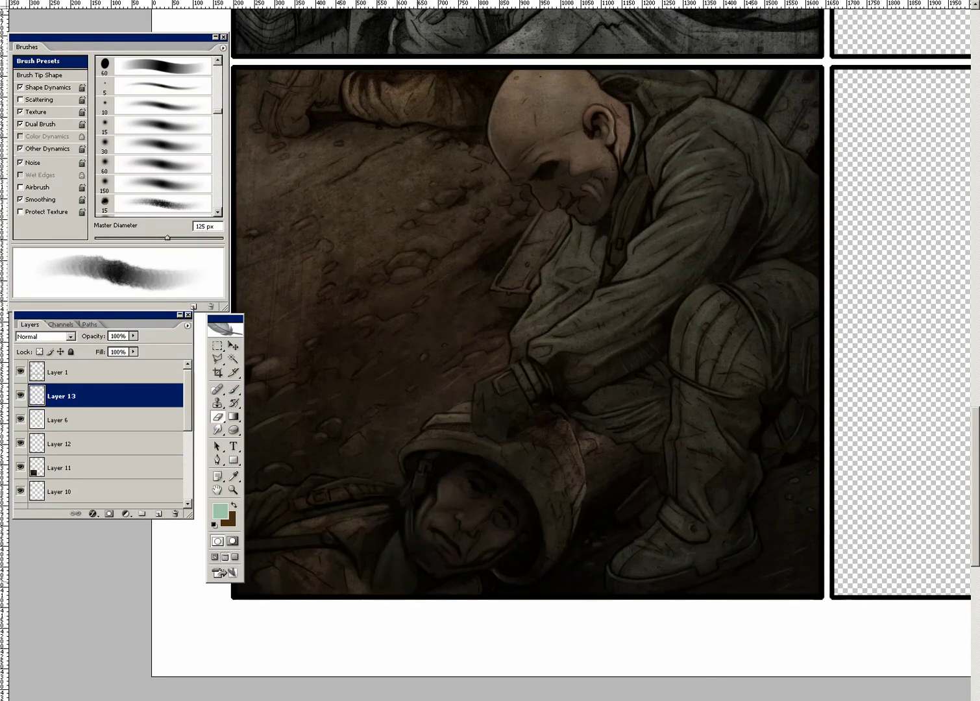
left_click(234, 504)
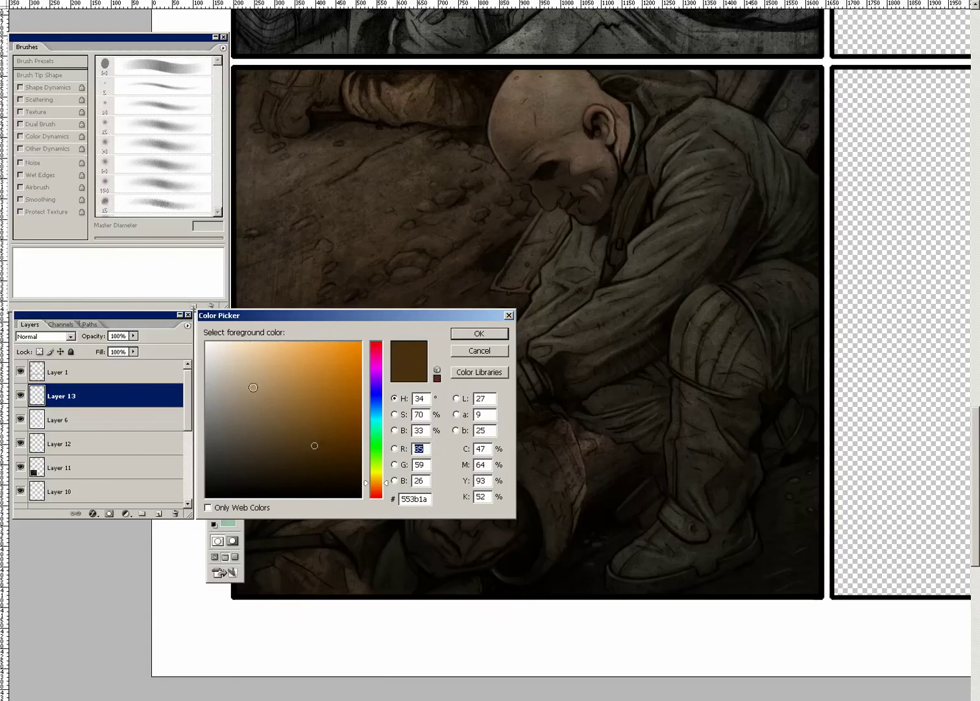
left_click(231, 366)
left_click(231, 357)
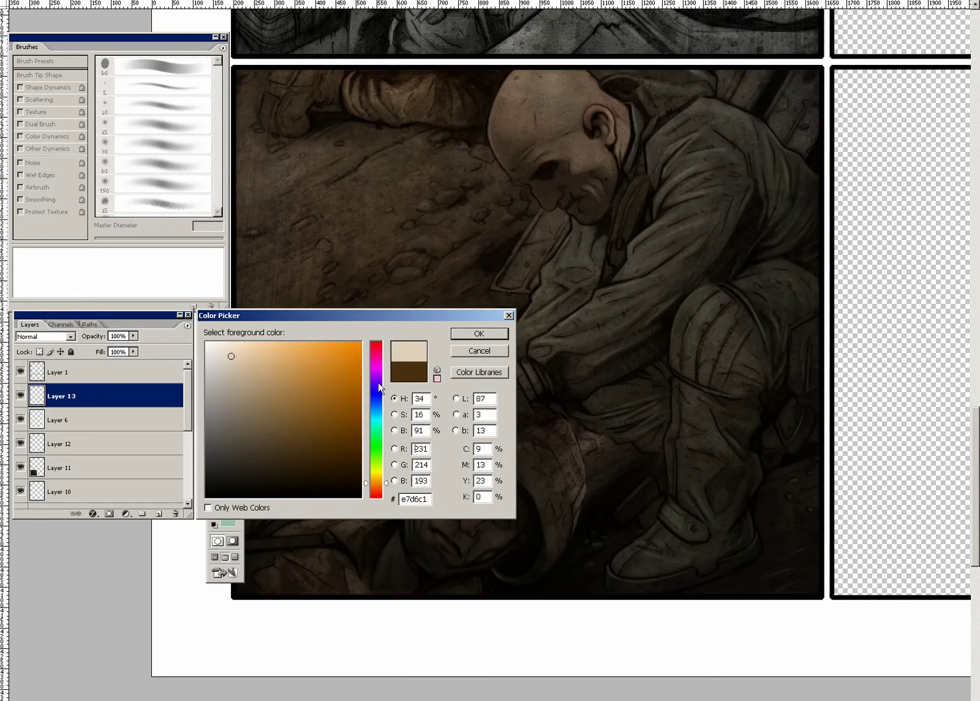
left_click(227, 365)
left_click(226, 356)
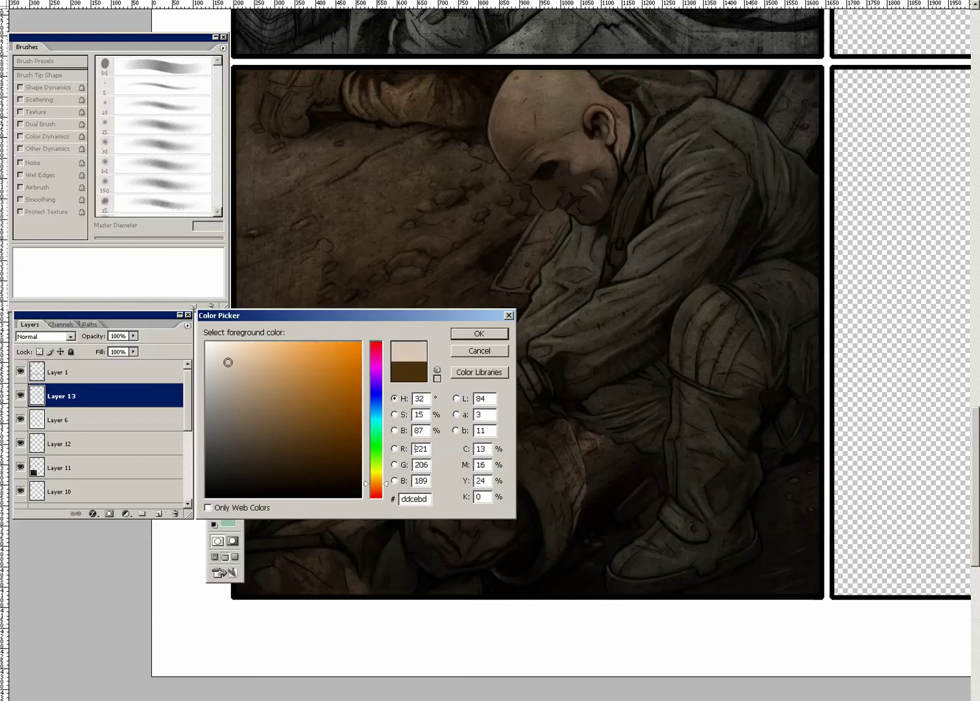
left_click_drag(226, 356, 227, 360)
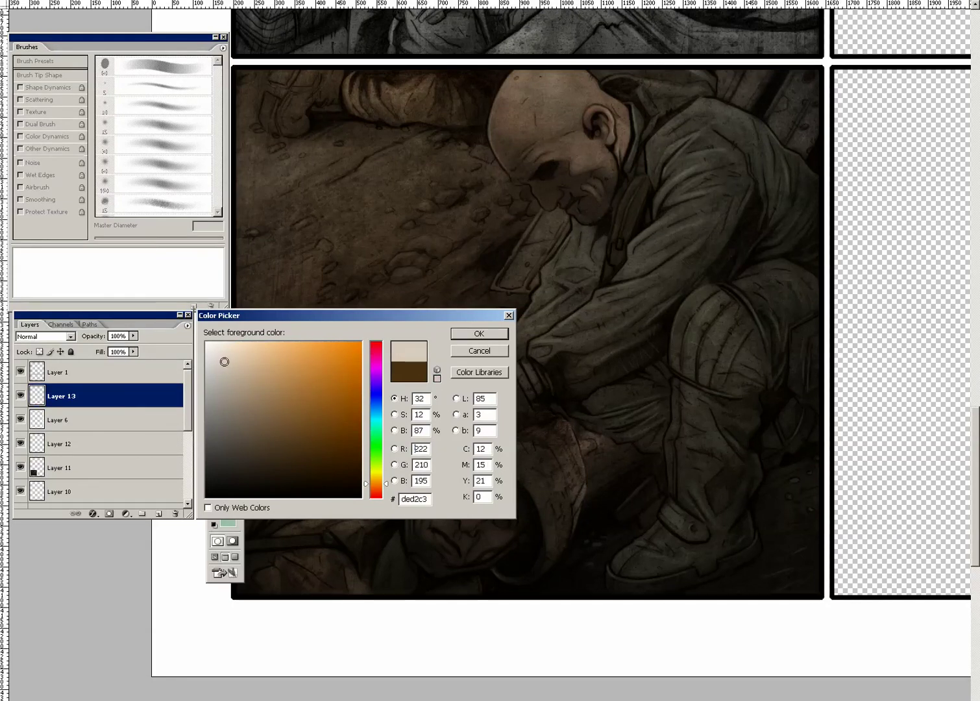
left_click(478, 335)
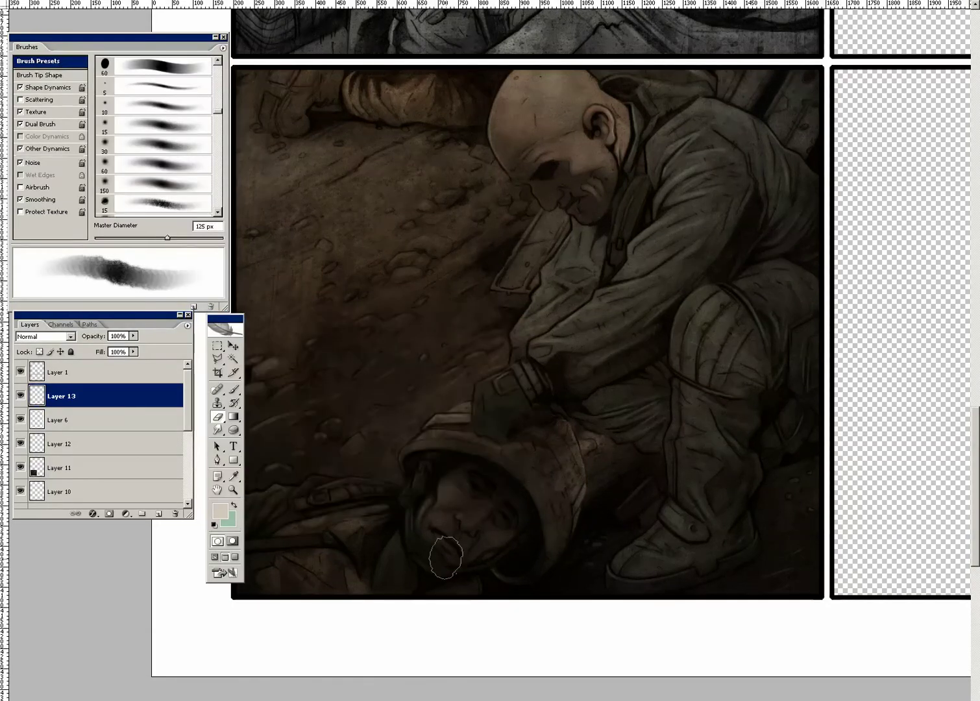
Step: Clear the lower soldier's face on Layer 13 using an 80 px textured eraser and a small brush
key("bracketleft")
key("bracketleft")
key("bracketleft")
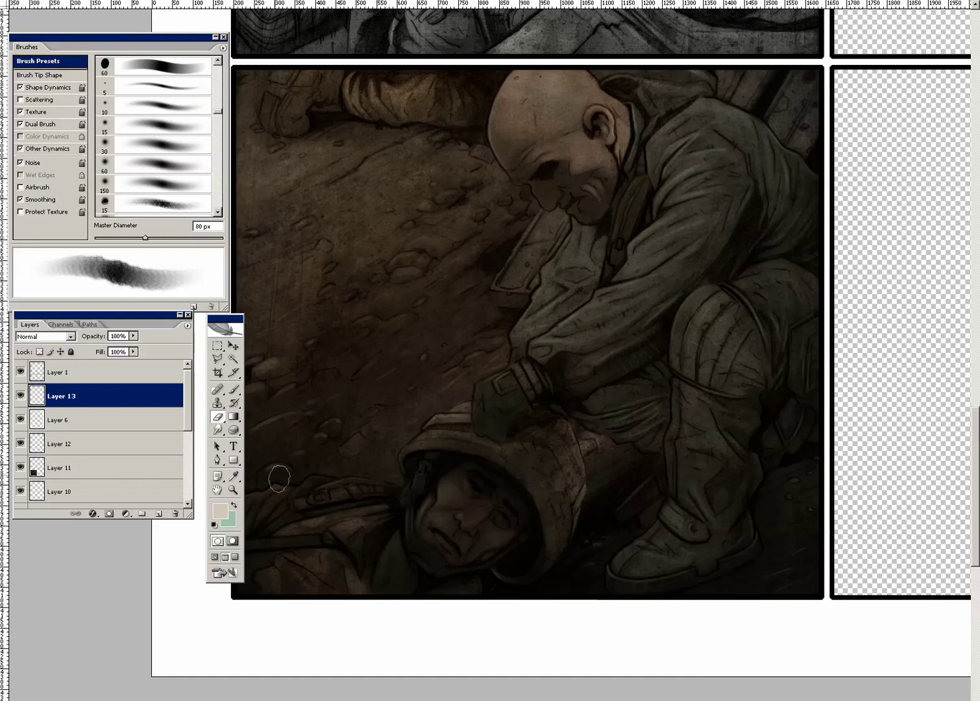
left_click(234, 390)
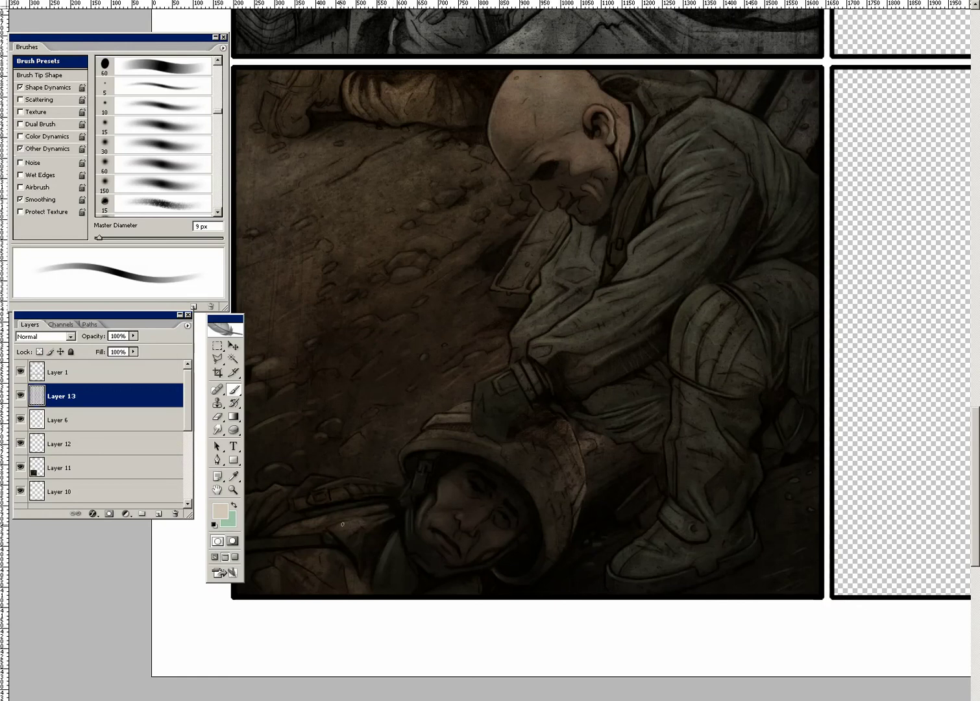
key("bracketleft")
key("bracketleft")
key("bracketleft")
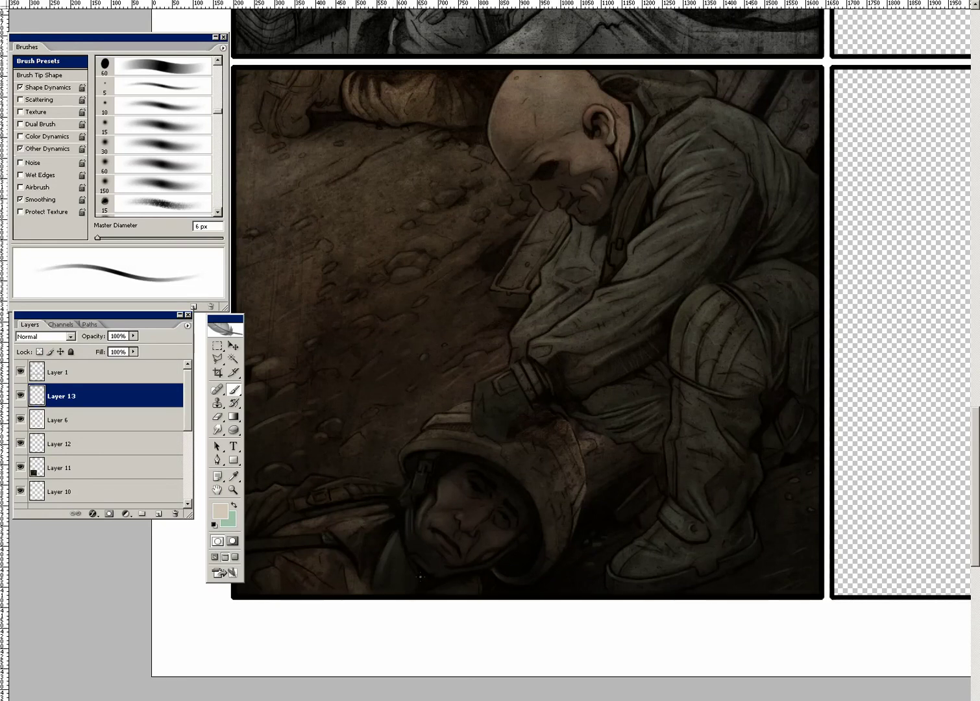
left_click_drag(328, 537, 395, 535)
key("bracketright")
key("bracketright")
key("bracketright")
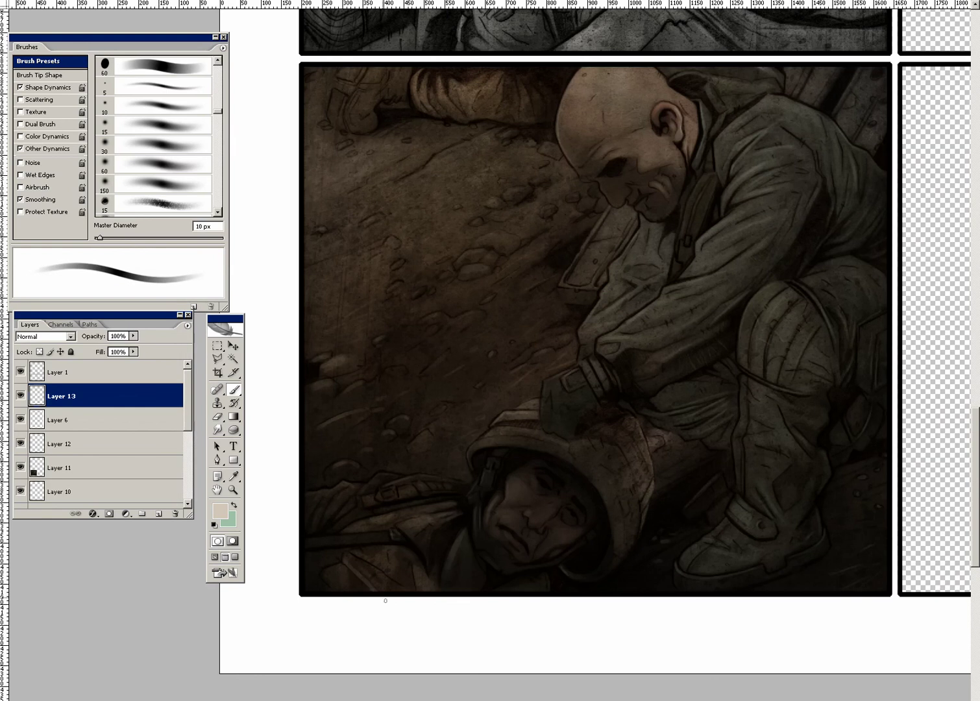
key("bracketright")
key("e")
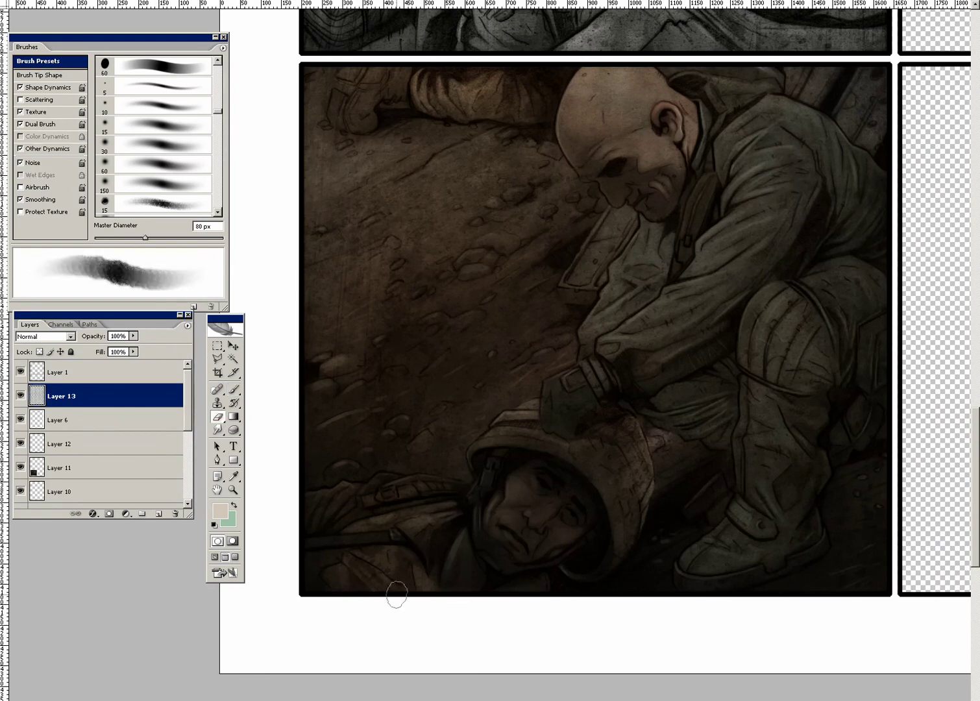
mouse_move(583, 609)
left_mouse_down()
mouse_move(519, 636)
mouse_move(584, 641)
left_mouse_up()
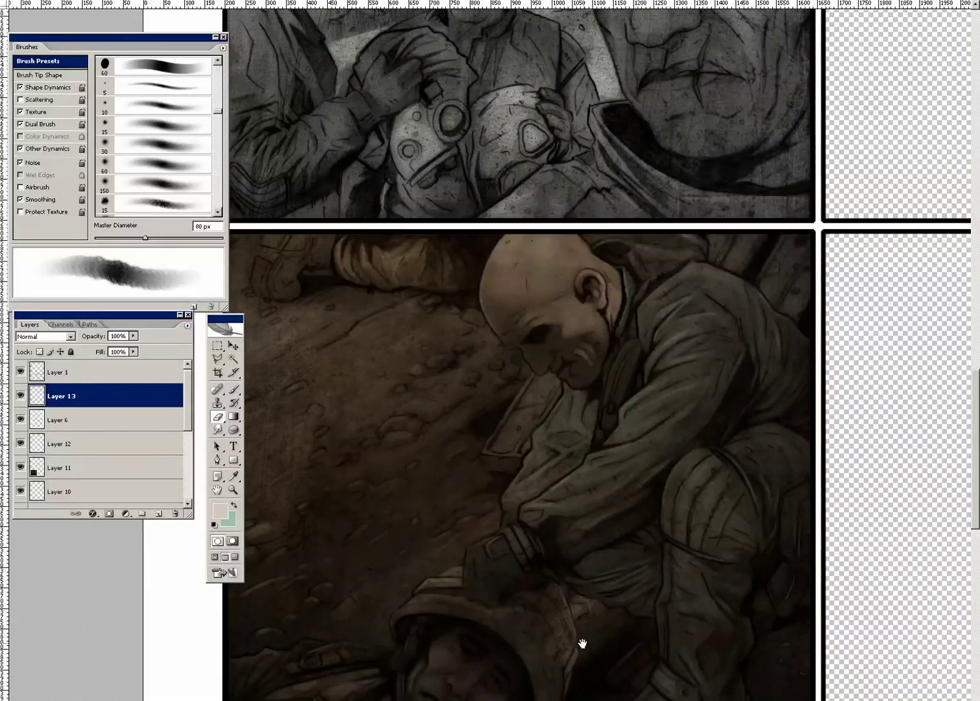
Step: Set Layer 11's opacity to 83%, briefly duplicating and then deleting a copy of it
left_click(138, 472)
left_click_drag(133, 336, 148, 353)
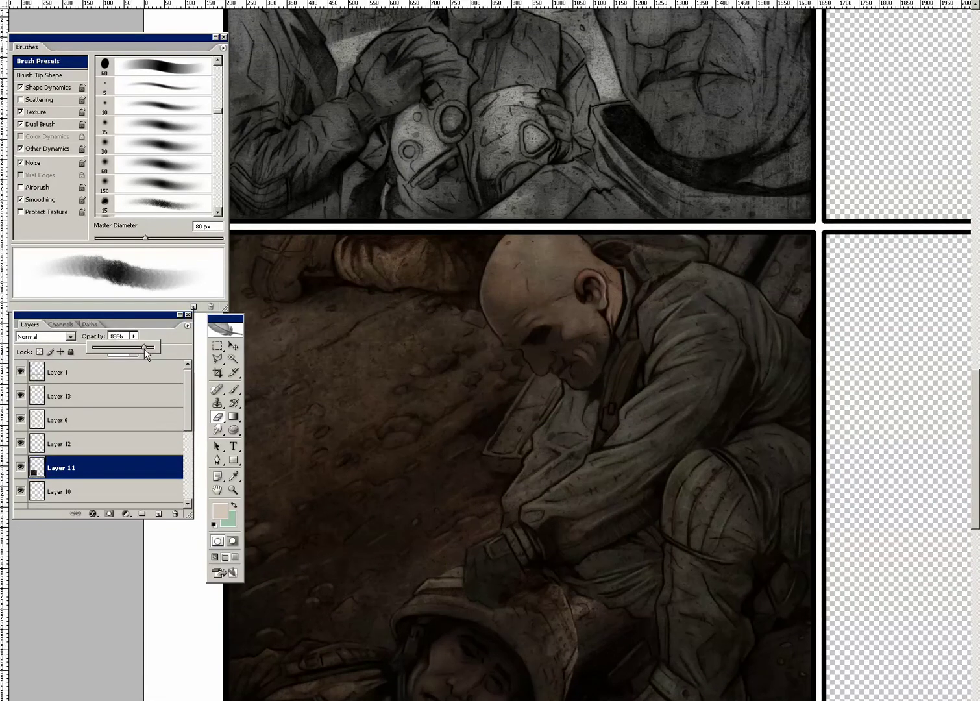
left_click_drag(148, 350, 148, 356)
left_click_drag(148, 355, 142, 359)
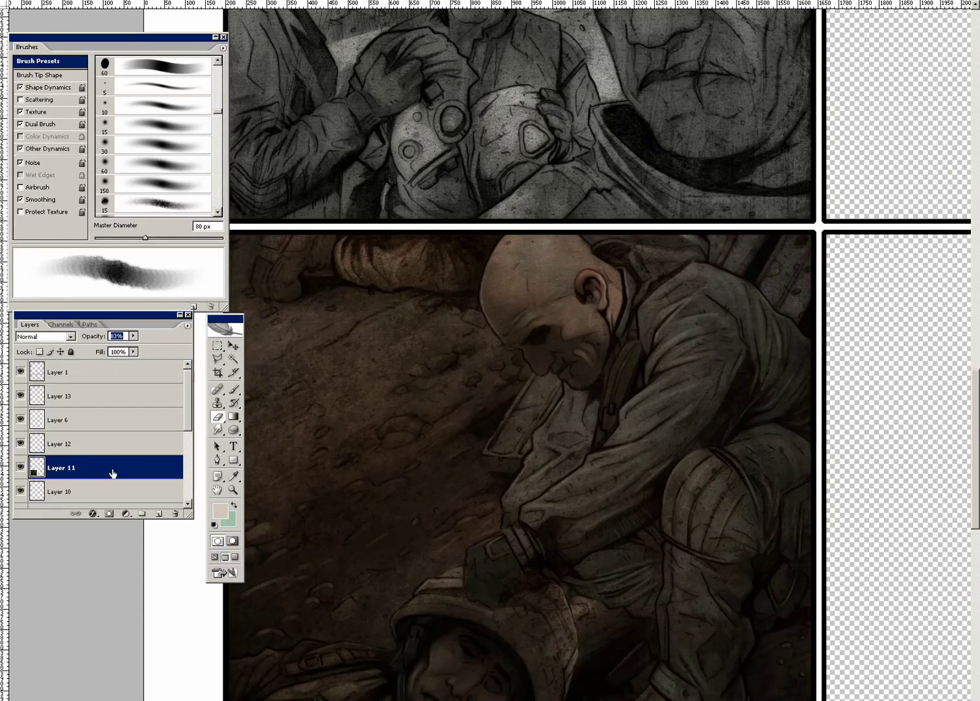
left_click_drag(159, 474, 158, 513)
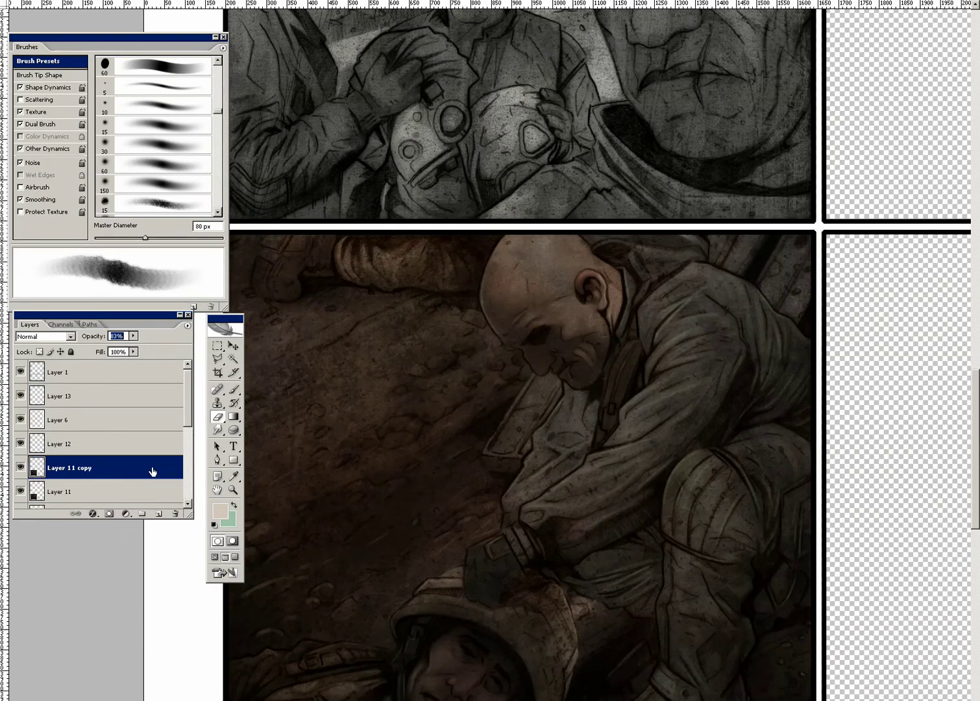
left_click_drag(152, 472, 175, 513)
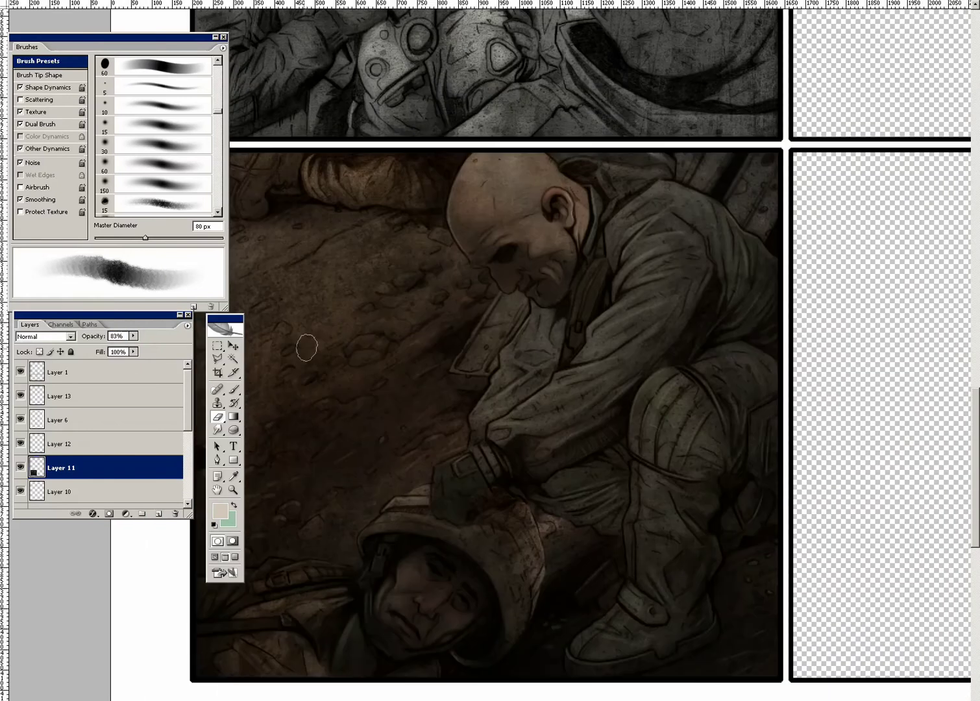
left_click_drag(354, 394, 306, 344)
scroll(186, 402, "down", 1)
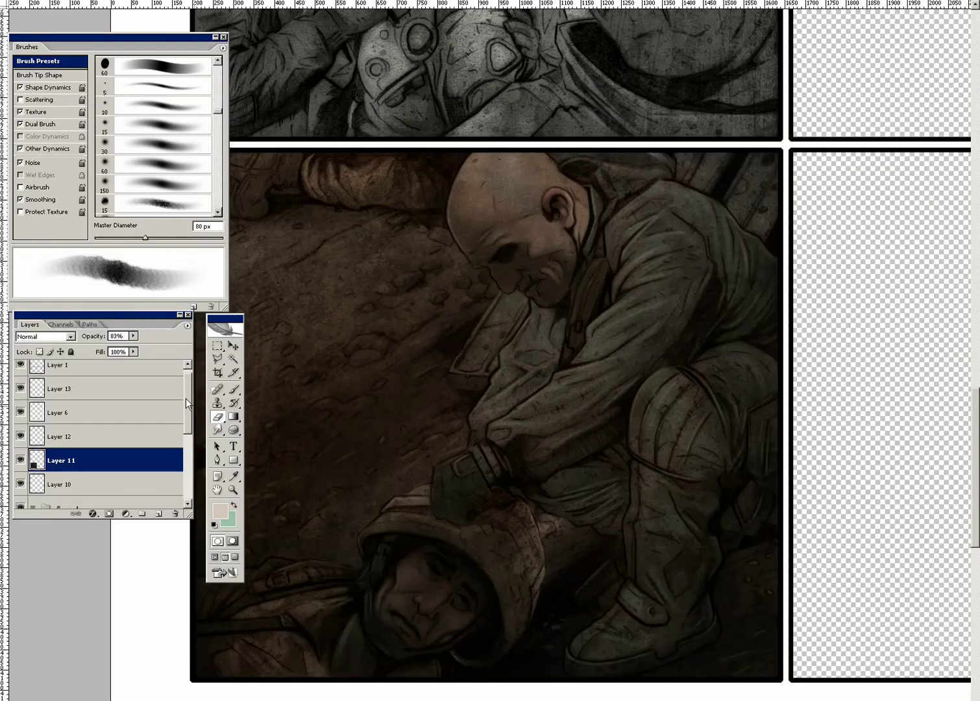
mouse_move(185, 398)
left_mouse_down()
mouse_move(185, 431)
mouse_move(177, 390)
left_mouse_up()
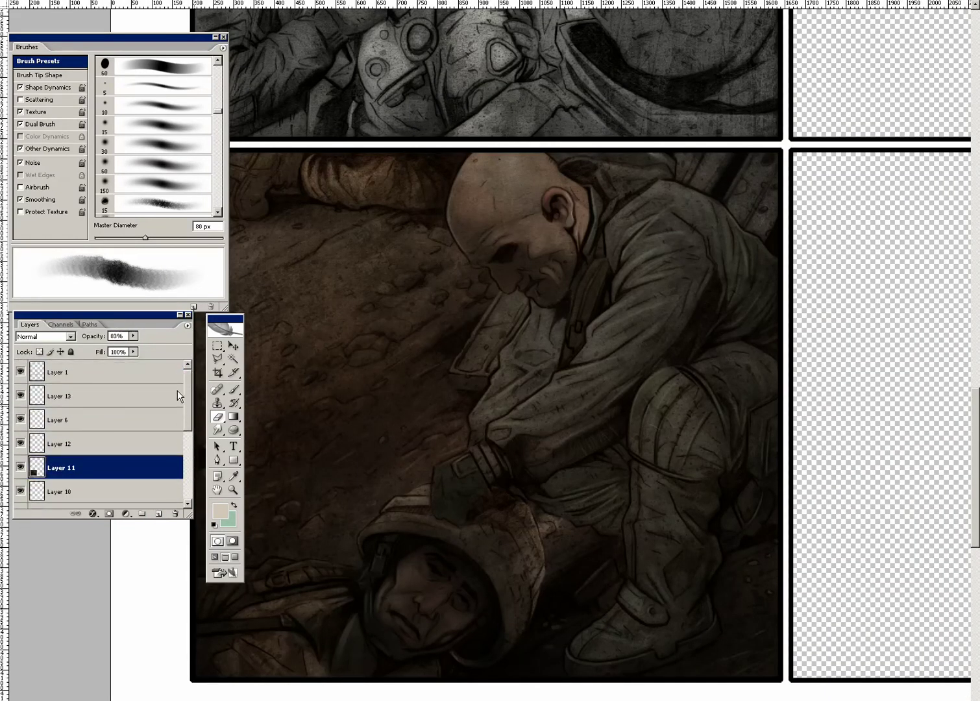
Step: Toggle Layer 11 on and off to compare, then lower it to 75% opacity
left_click(19, 470)
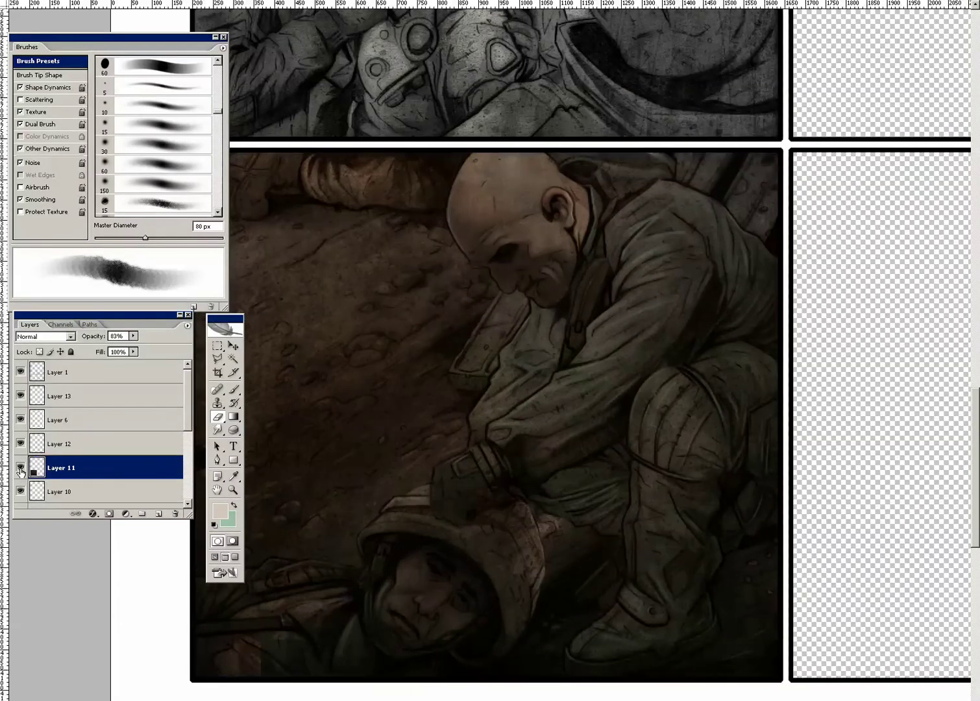
left_click(20, 469)
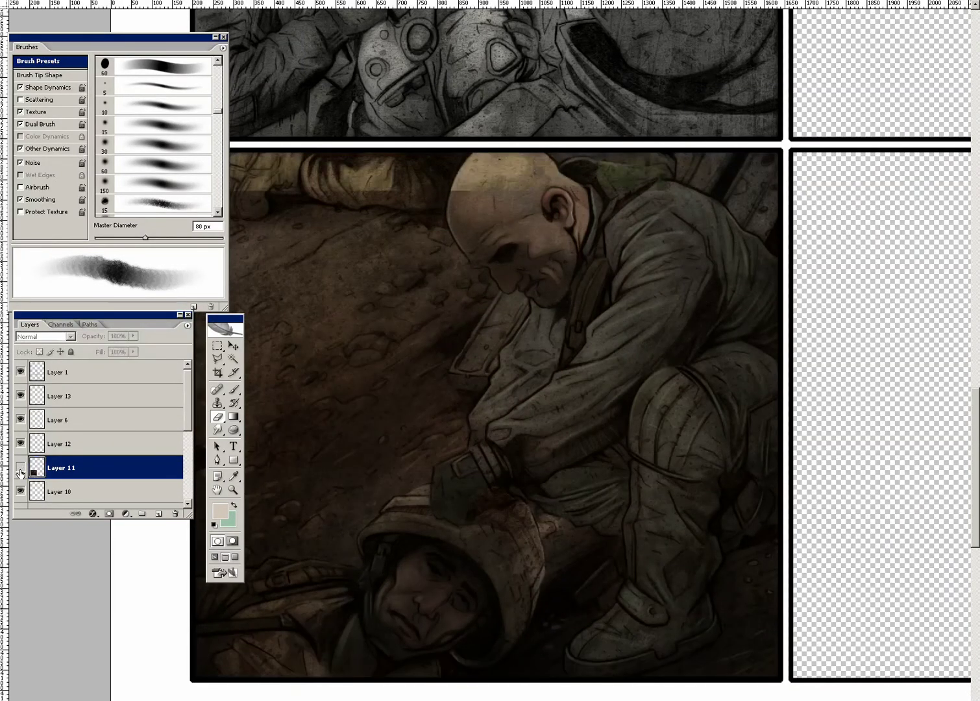
left_click(20, 469)
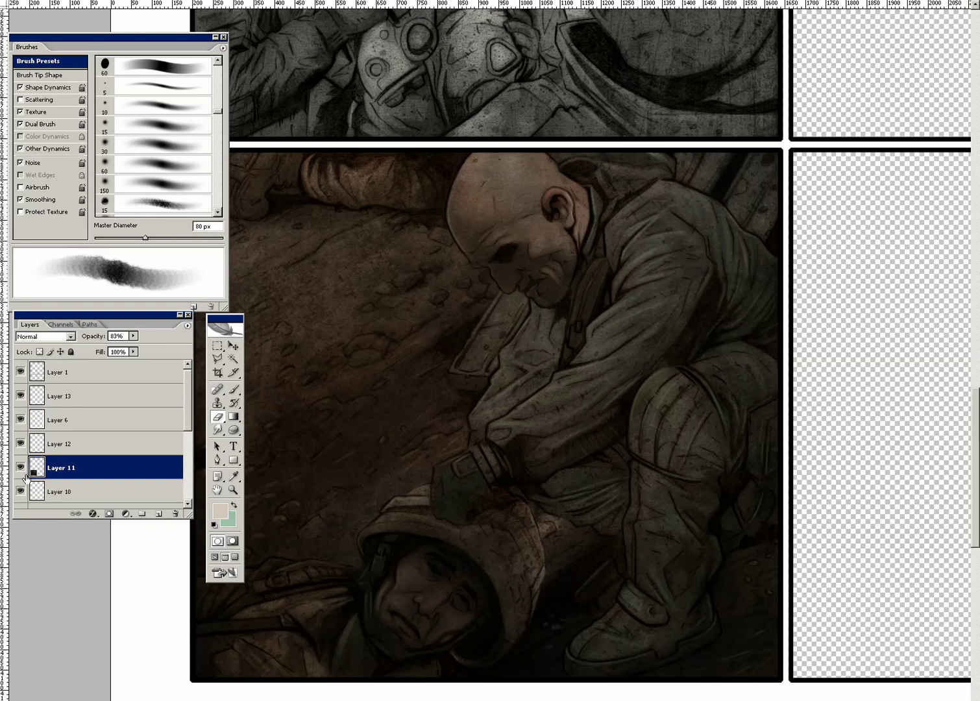
left_click_drag(133, 335, 130, 351)
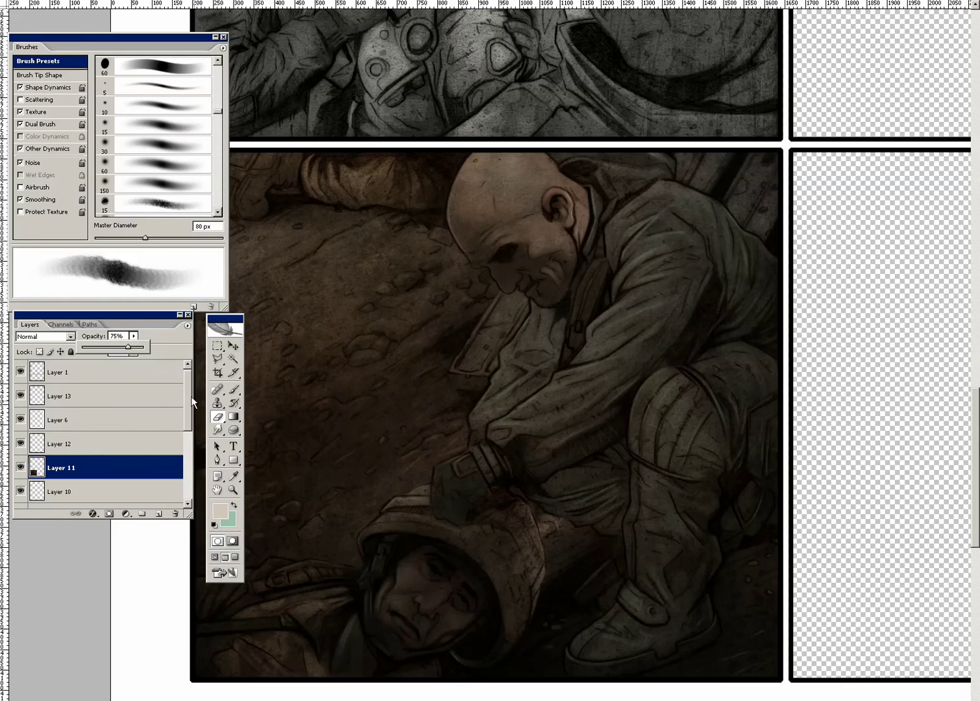
scroll(188, 409, "down", 2)
scroll(186, 410, "up", 2)
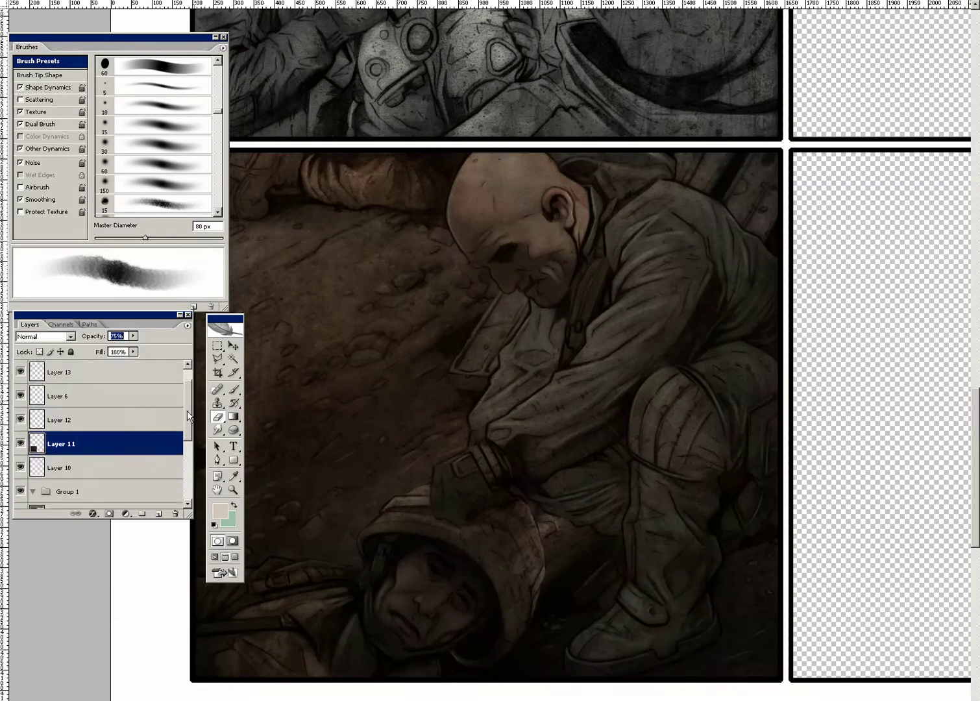
left_click_drag(418, 281, 453, 352)
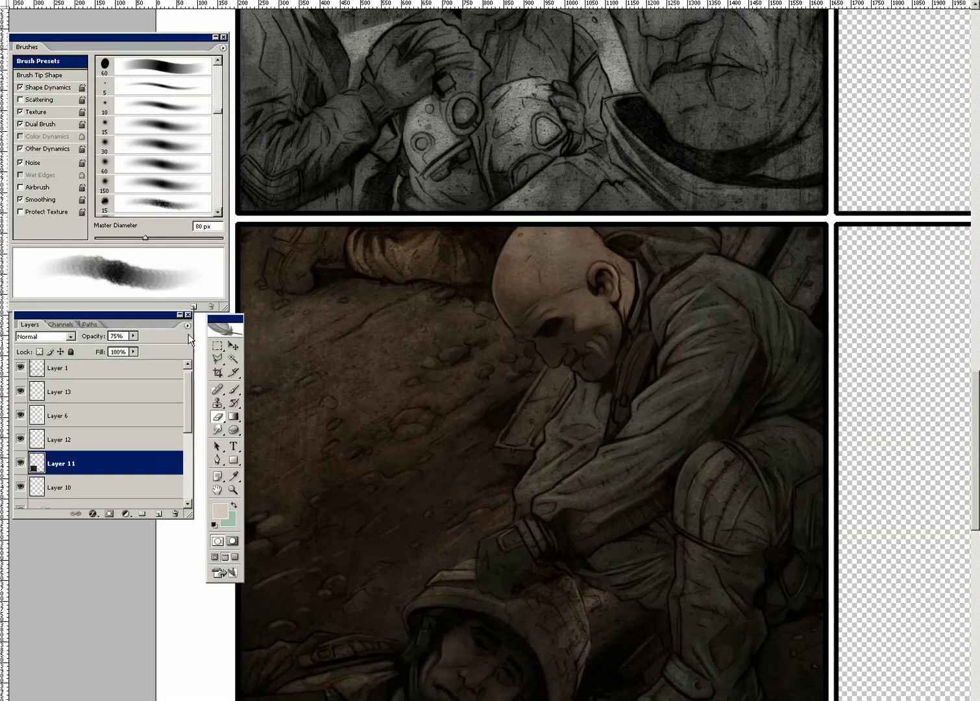
Step: Flatten the image into one Background layer, discarding hidden layers
left_click(188, 325)
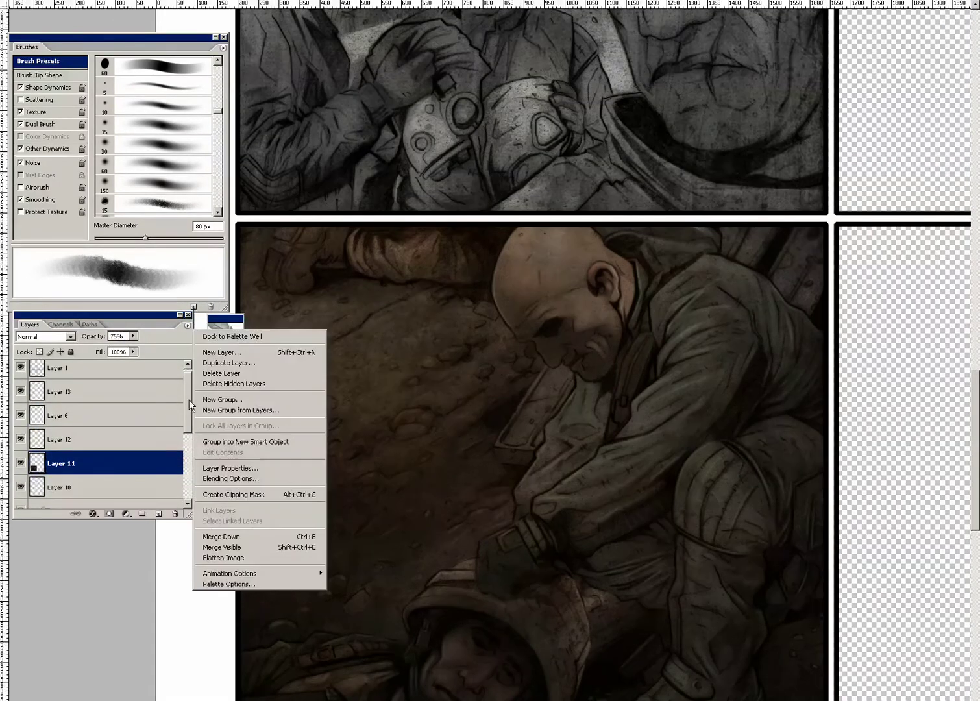
left_click(224, 557)
left_click(442, 243)
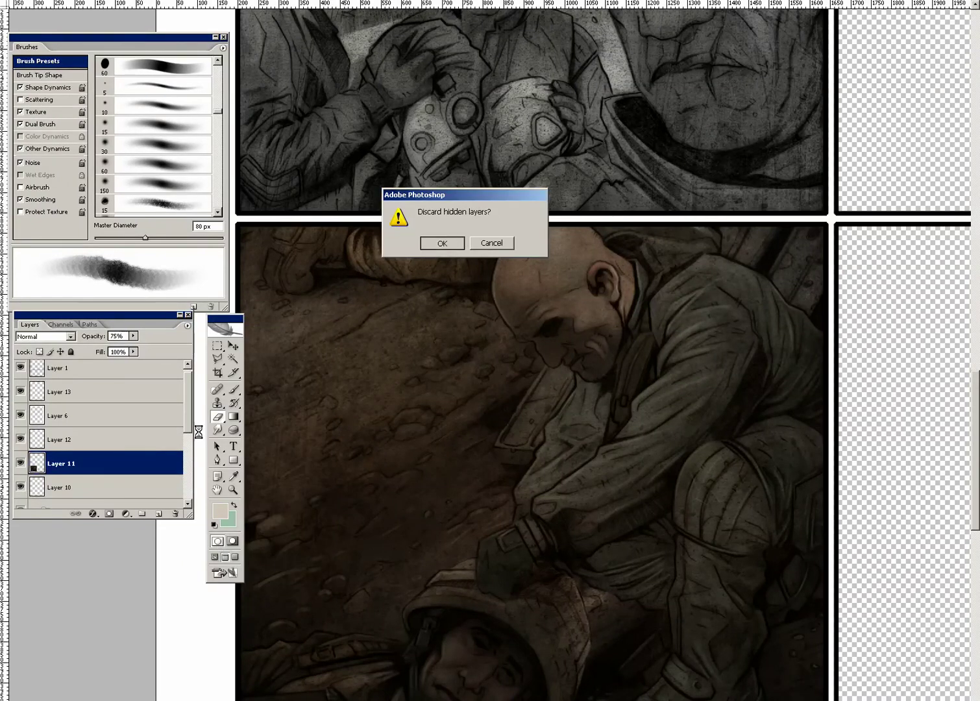
left_click(442, 243)
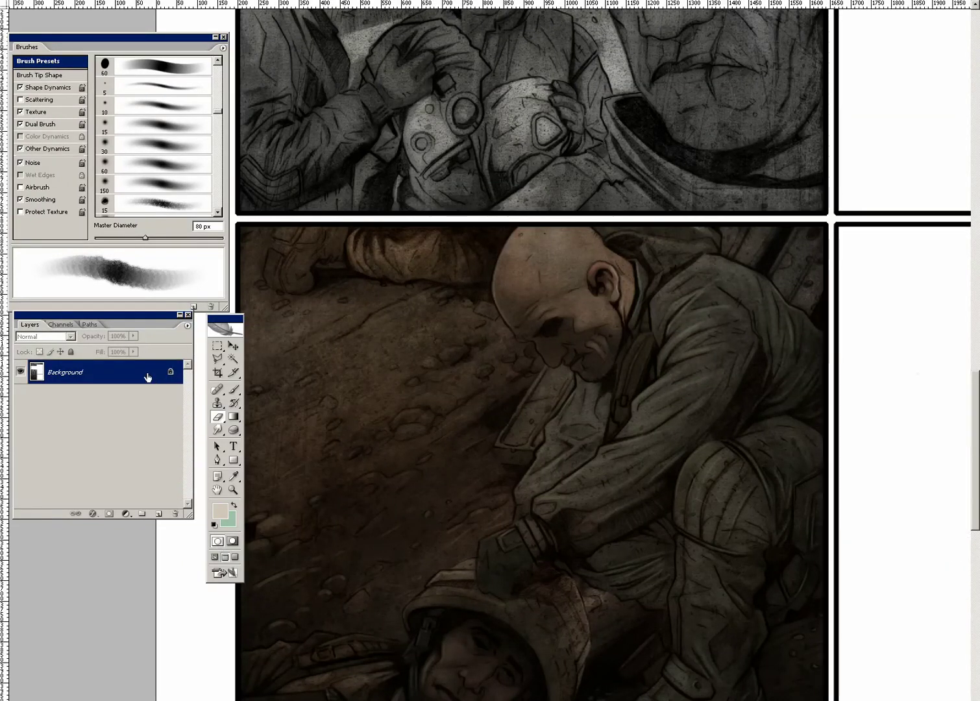
Step: Duplicate Background and apply Poster Edges to the copy (thickness 0, intensity 5, posterization 3)
left_click_drag(148, 377, 158, 514)
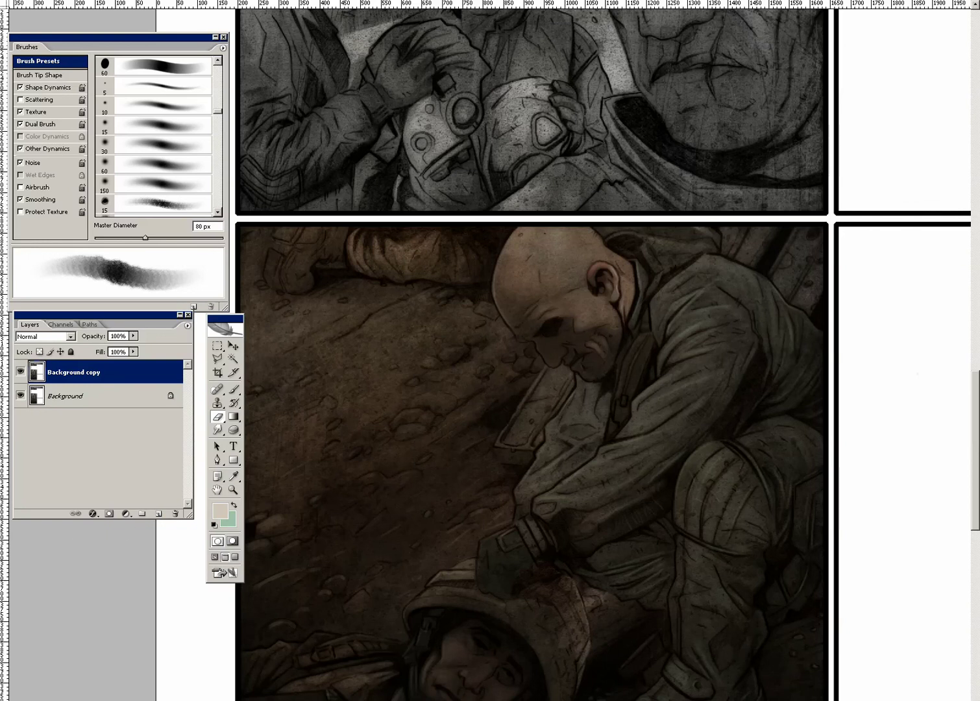
left_click(133, 1)
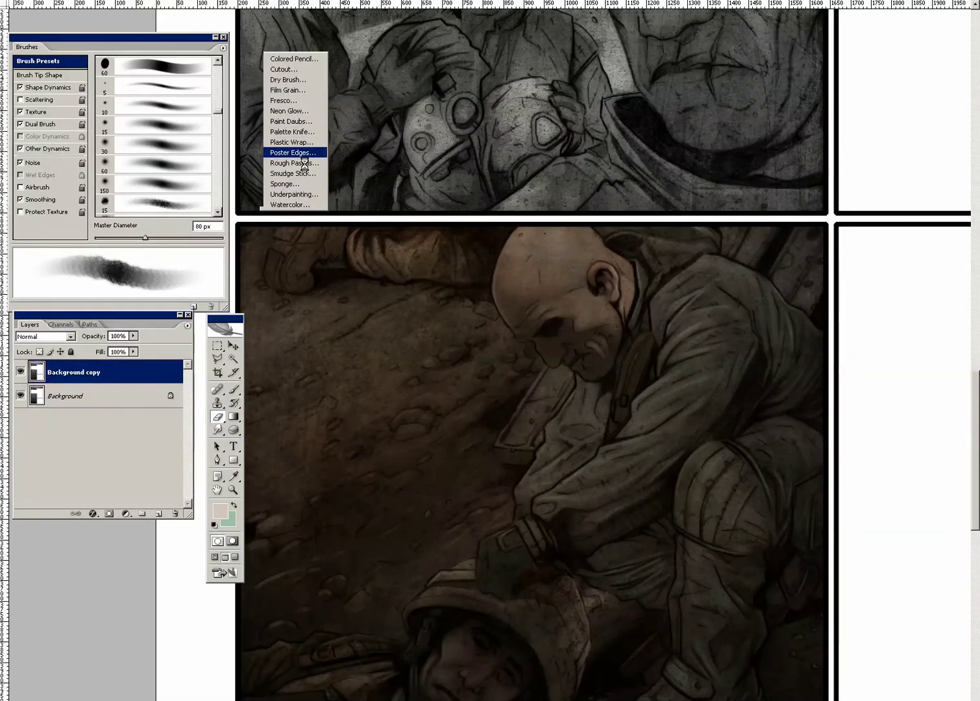
left_click(305, 164)
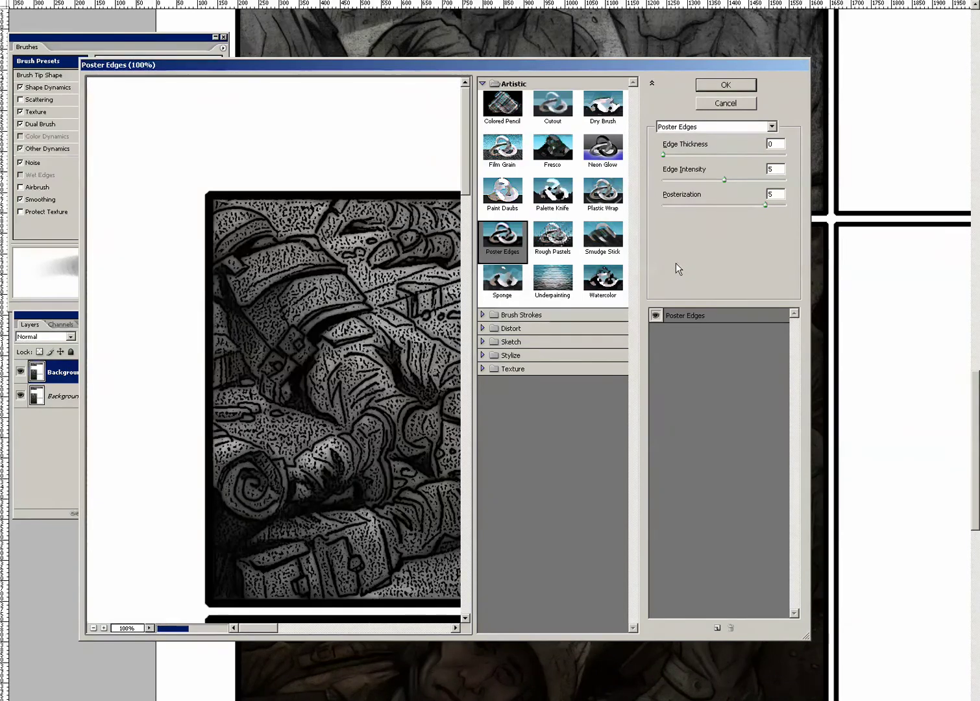
scroll(420, 351, "down", 1)
scroll(401, 390, "down", 5)
scroll(390, 454, "down", 2)
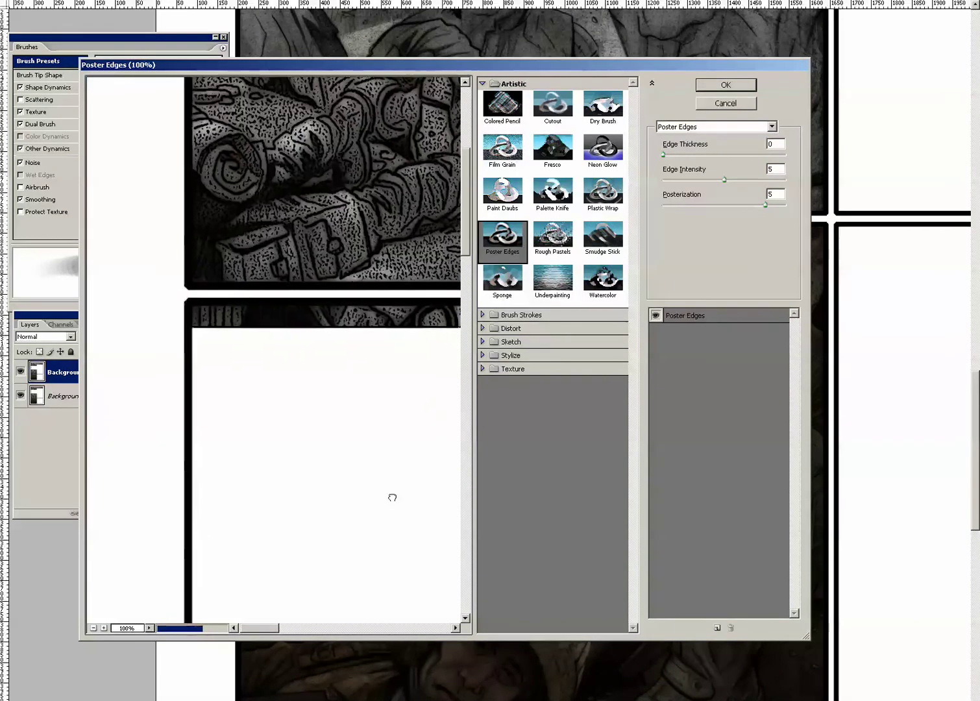
scroll(390, 493, "down", 4)
scroll(373, 460, "down", 5)
scroll(366, 403, "down", 6)
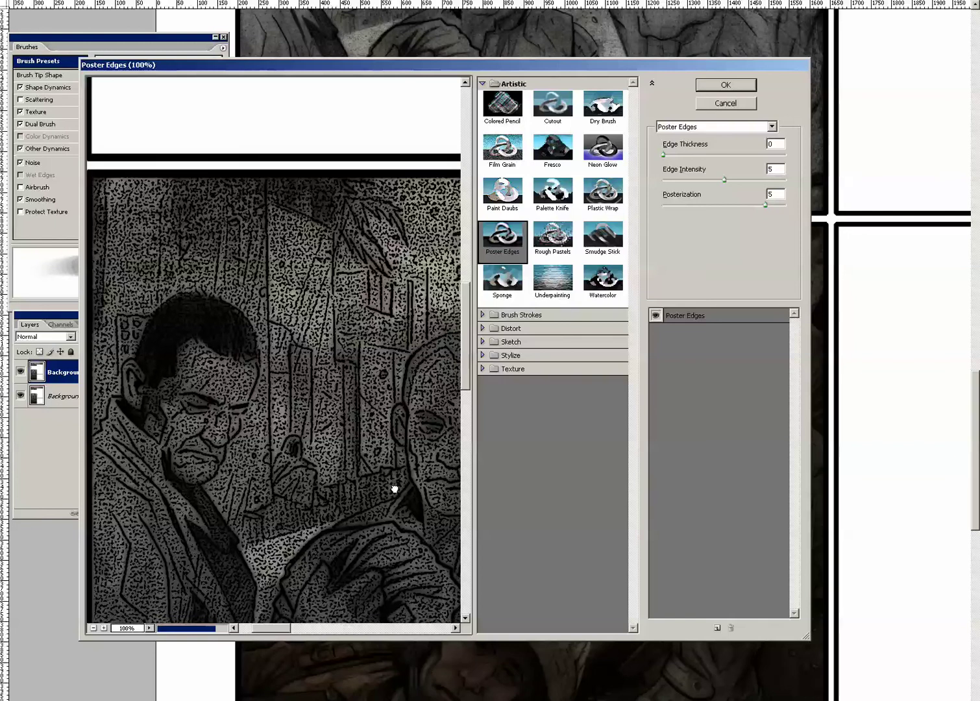
scroll(403, 480, "down", 2)
mouse_move(410, 472)
left_mouse_down()
mouse_move(361, 454)
mouse_move(306, 449)
left_mouse_up()
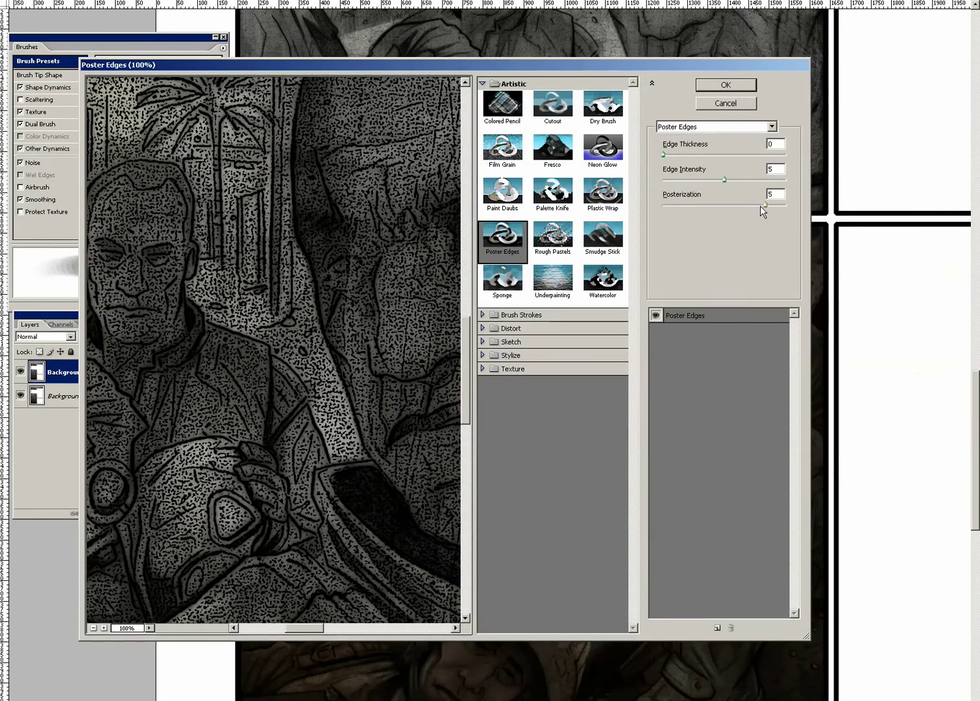
left_click(721, 205)
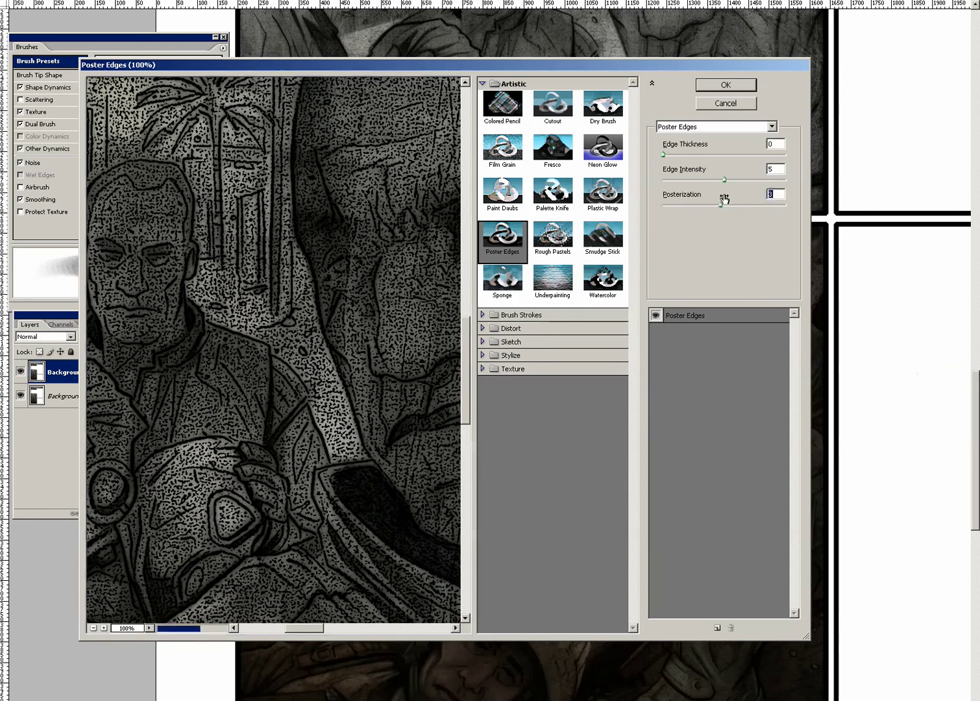
left_click(728, 85)
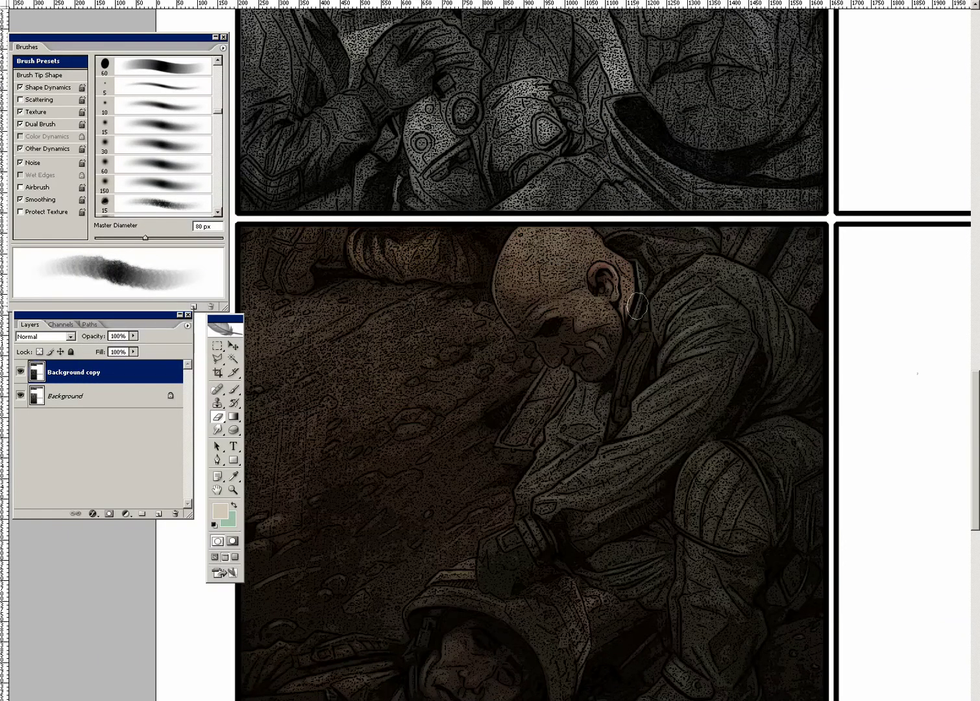
Step: Fade the Poster Edges copy to about 12% opacity, toggling it to compare
left_click(217, 490)
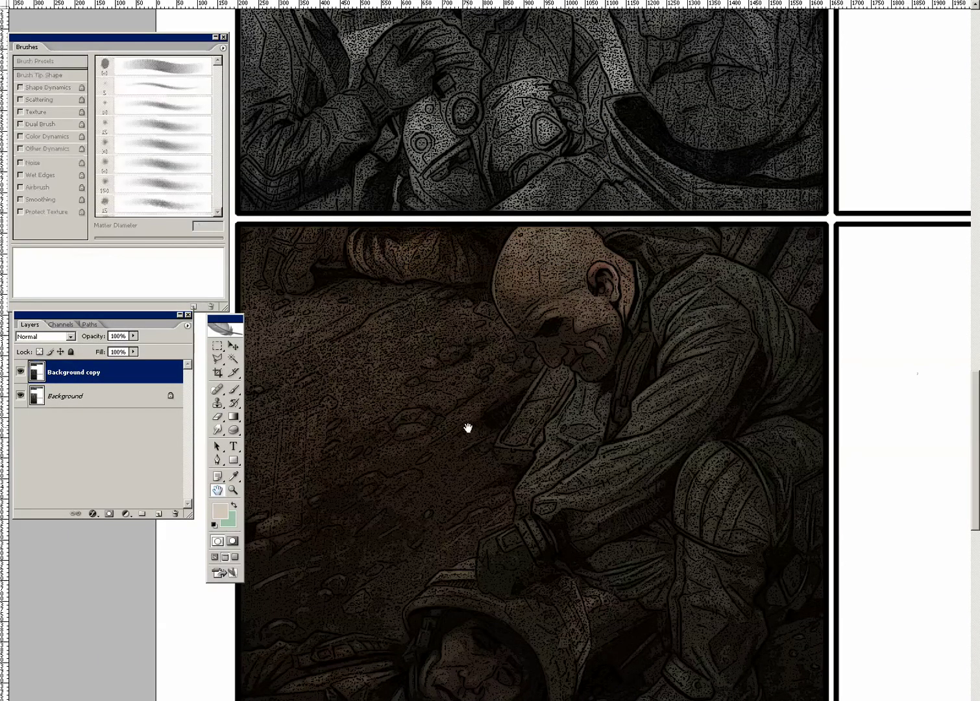
left_click_drag(421, 398, 397, 339)
left_click_drag(133, 335, 75, 352)
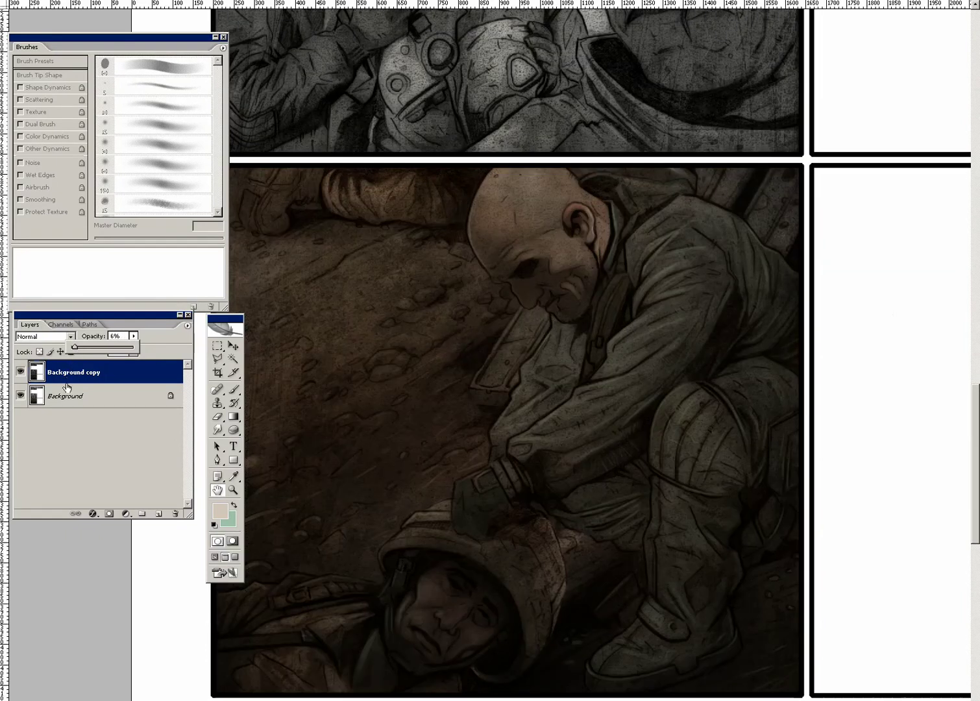
left_click(20, 375)
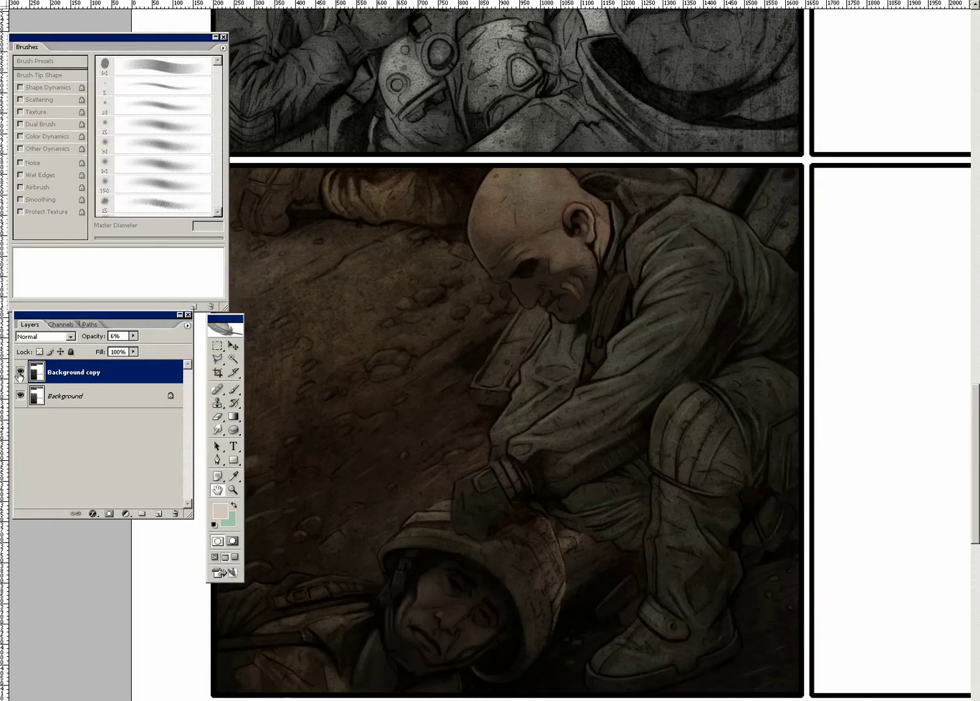
left_click(20, 373)
left_click(20, 376)
left_click(133, 336)
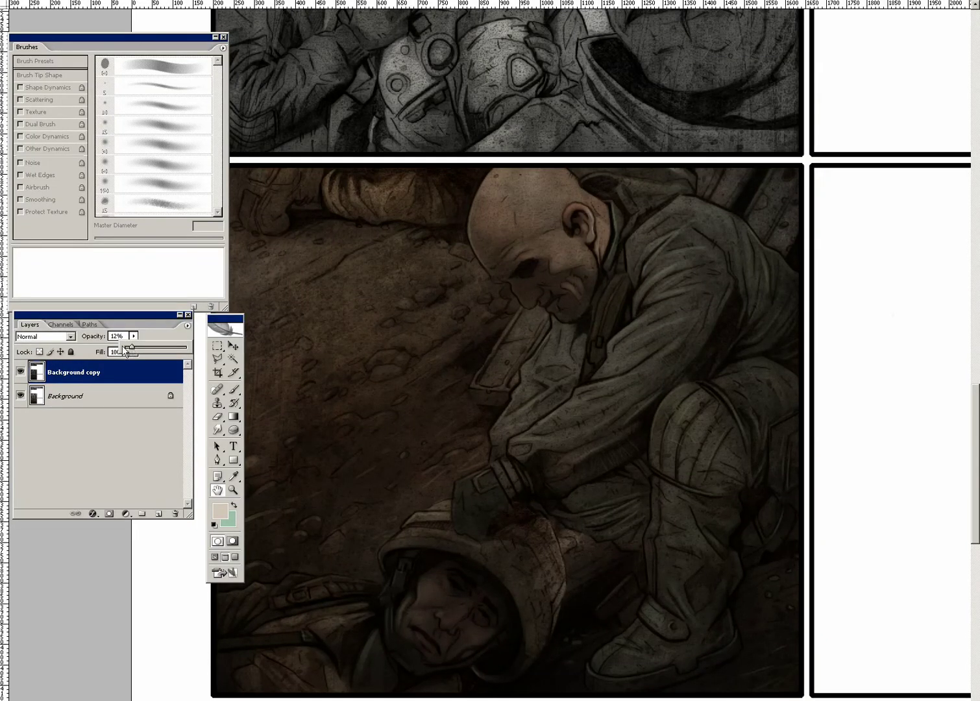
left_click(20, 375)
left_click(20, 374)
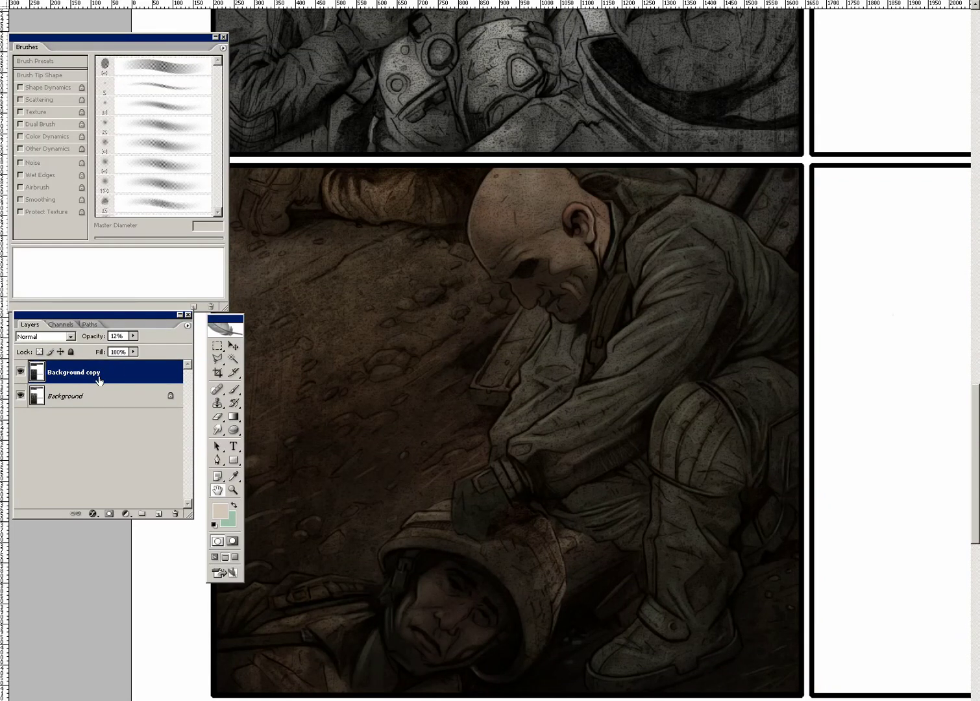
Step: Sharpen the textured copy and set its opacity to 8%
left_click(137, 2)
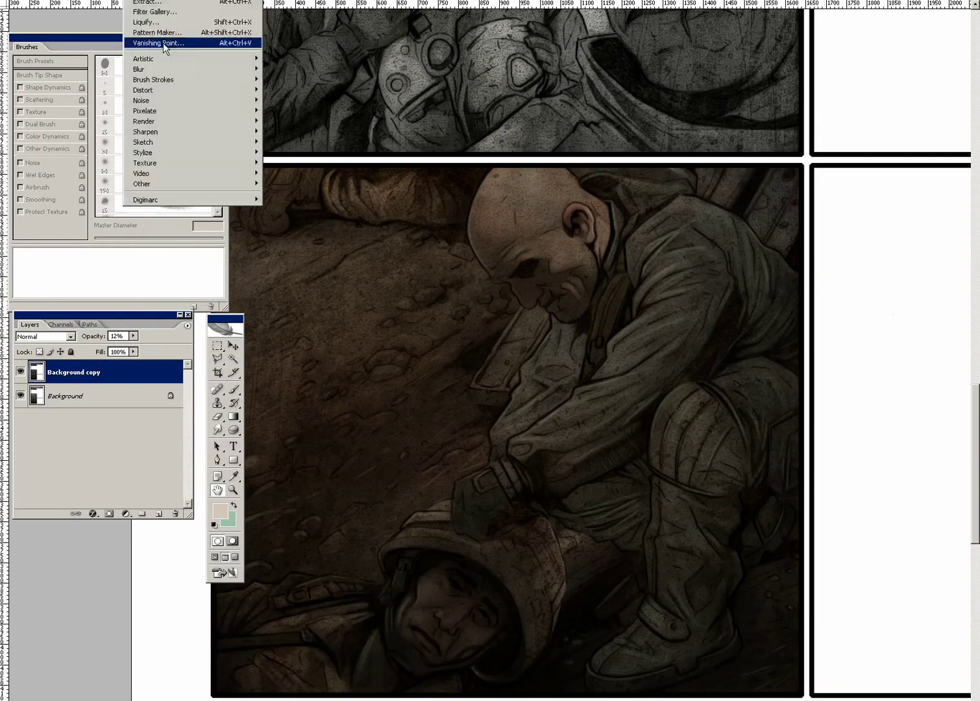
mouse_move(192, 132)
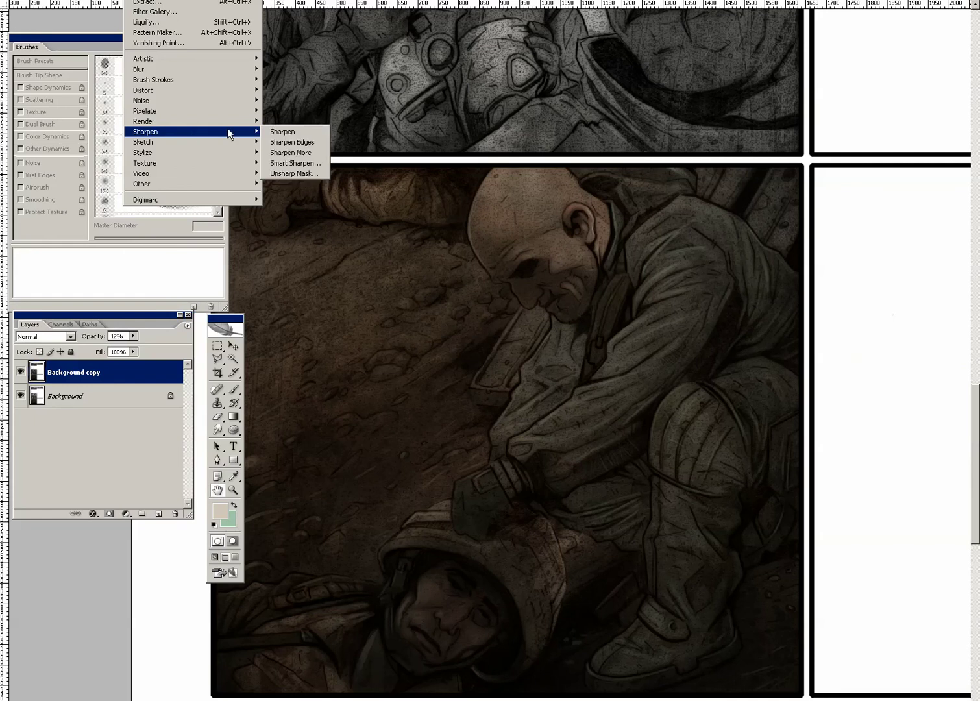
left_click(295, 132)
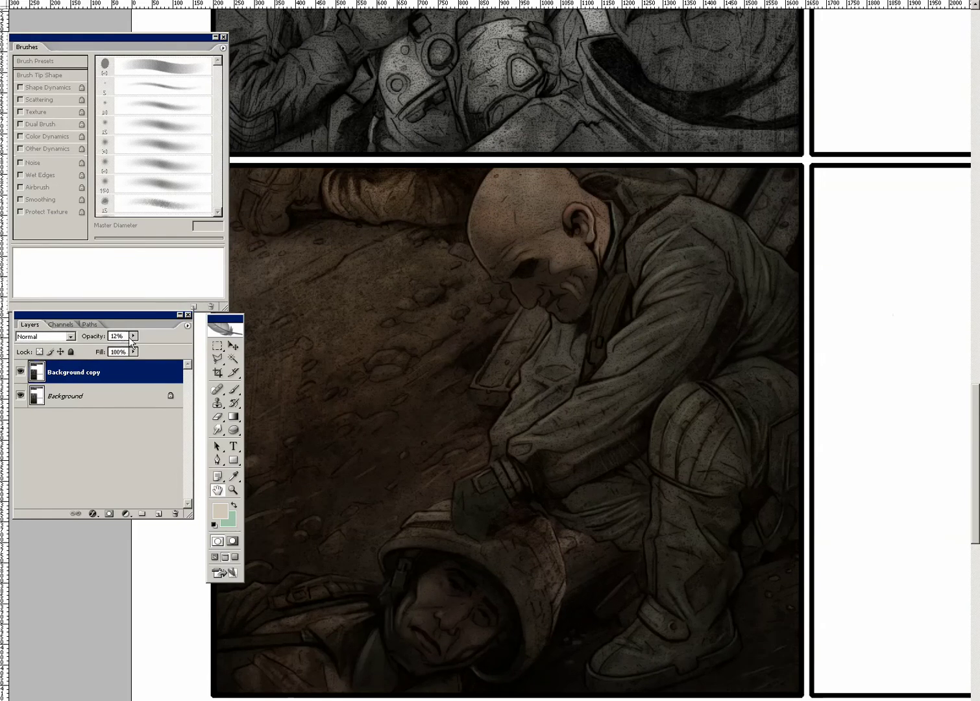
left_click_drag(132, 338, 127, 345)
left_click(187, 325)
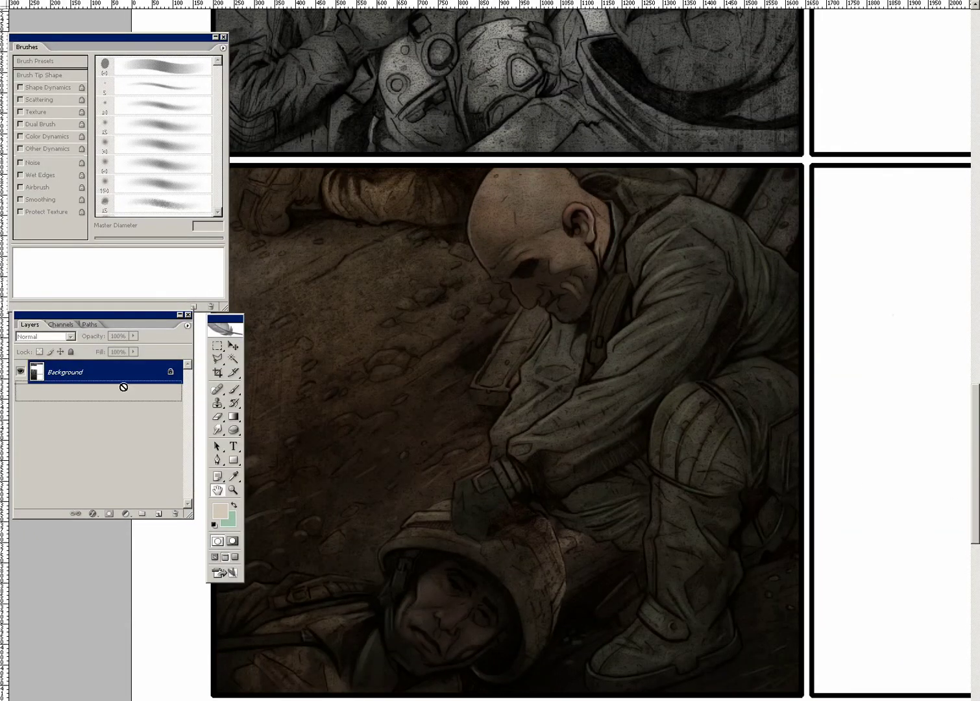
Step: Duplicate the Background layer and apply Auto Contrast to the copy
left_click_drag(120, 382, 158, 514)
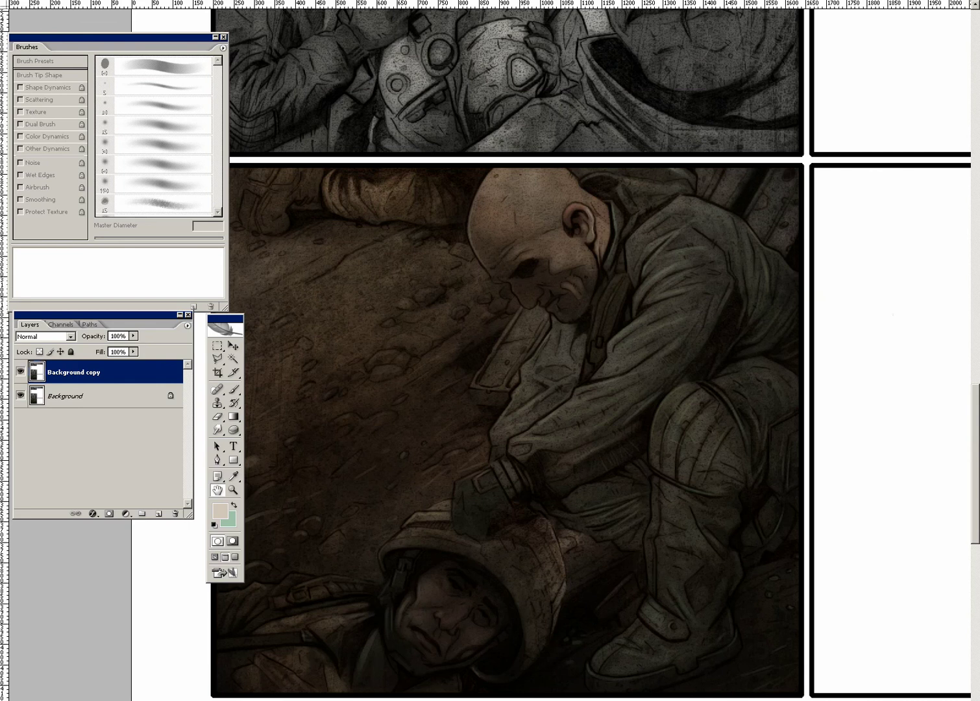
left_click(65, 0)
mouse_move(76, 2)
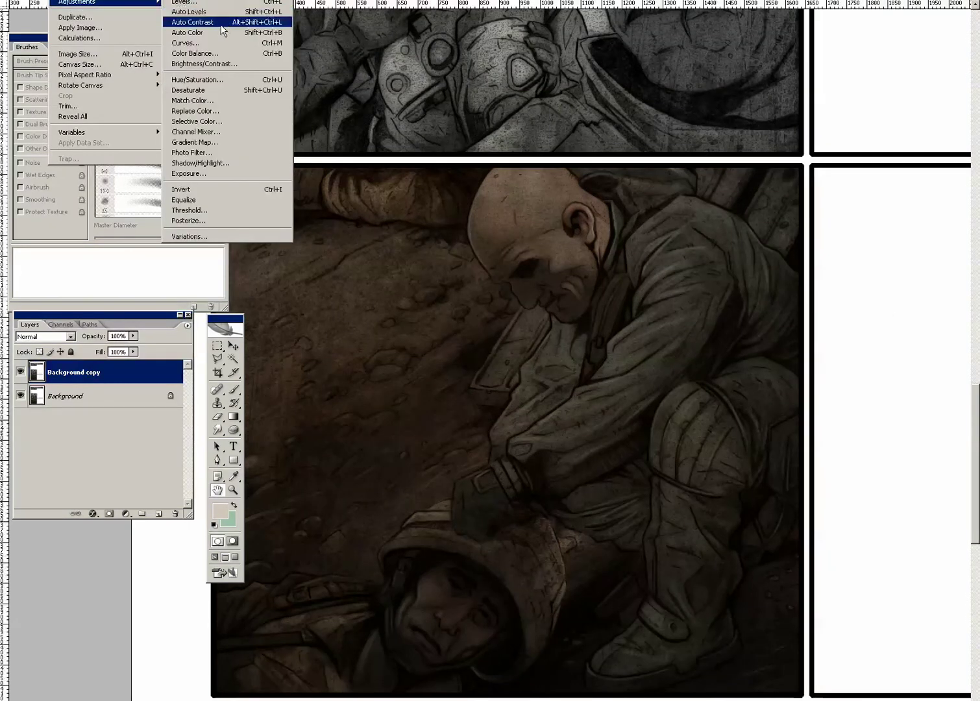
left_click(221, 24)
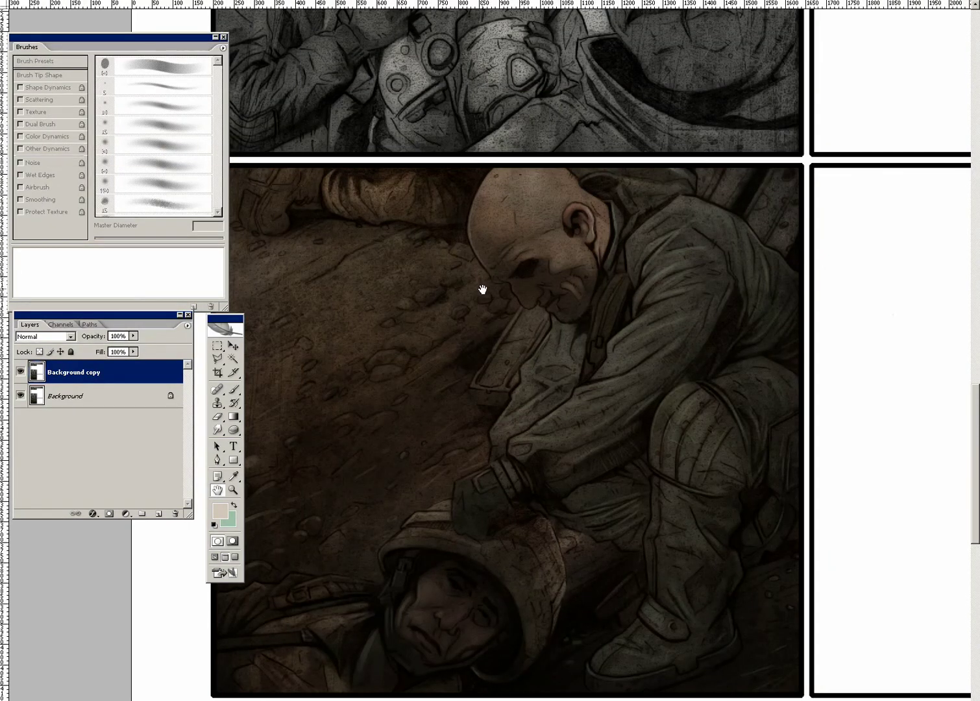
Step: Warm the copy's midtones with Color Balance Cyan-Red +32, then duplicate it again
left_click(65, 0)
mouse_move(77, 2)
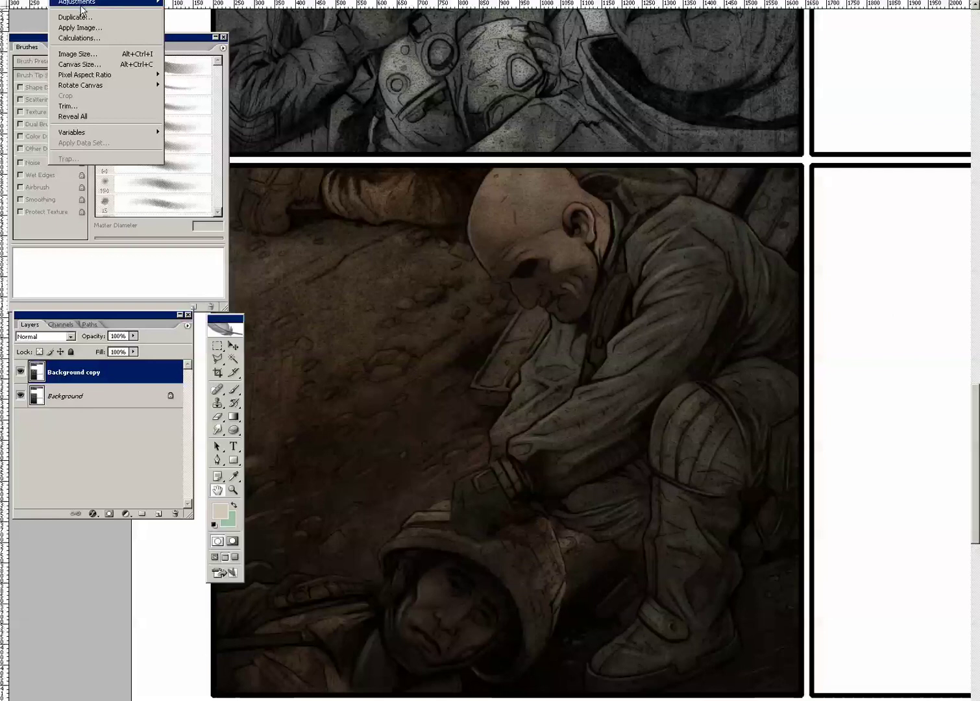
left_click(224, 54)
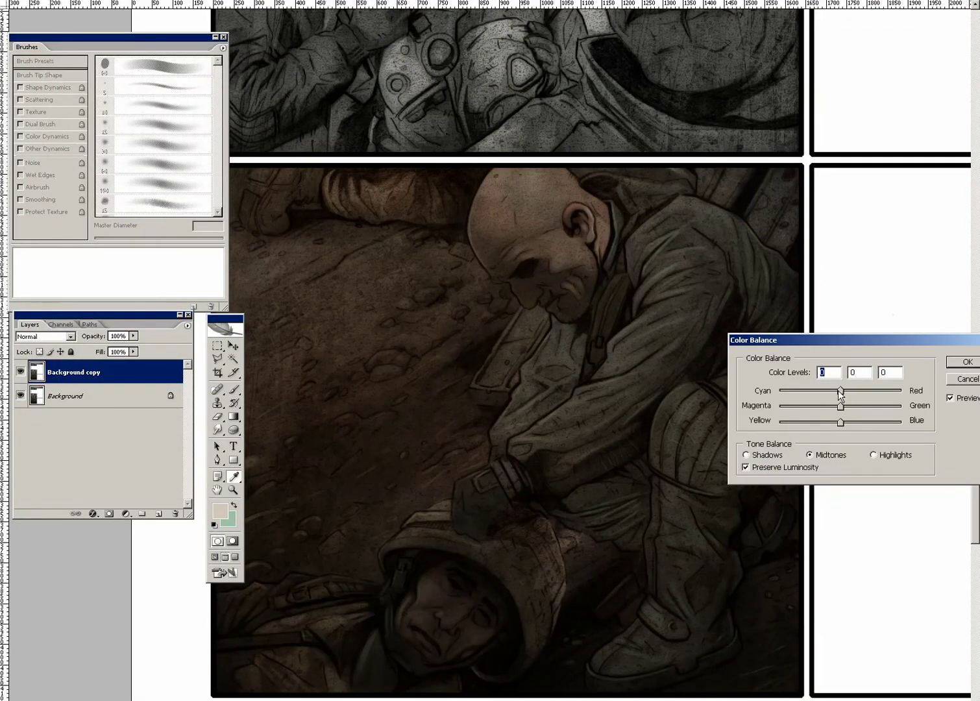
left_click_drag(840, 394, 843, 399)
mouse_move(849, 397)
left_mouse_down()
mouse_move(862, 397)
mouse_move(837, 427)
mouse_move(843, 394)
left_mouse_up()
left_click(954, 364)
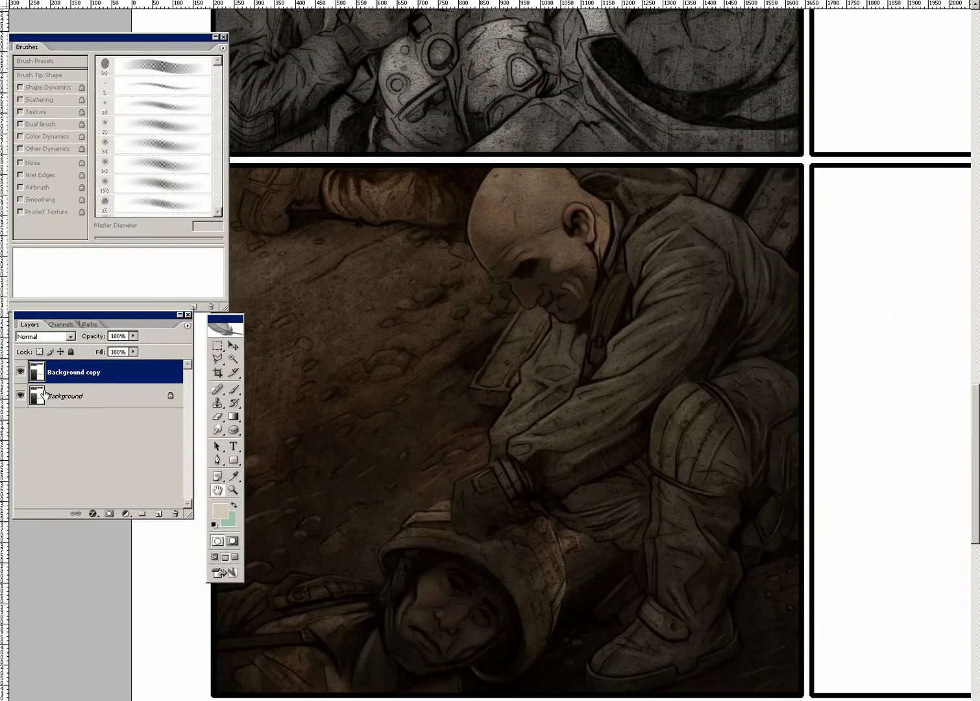
left_click(21, 372)
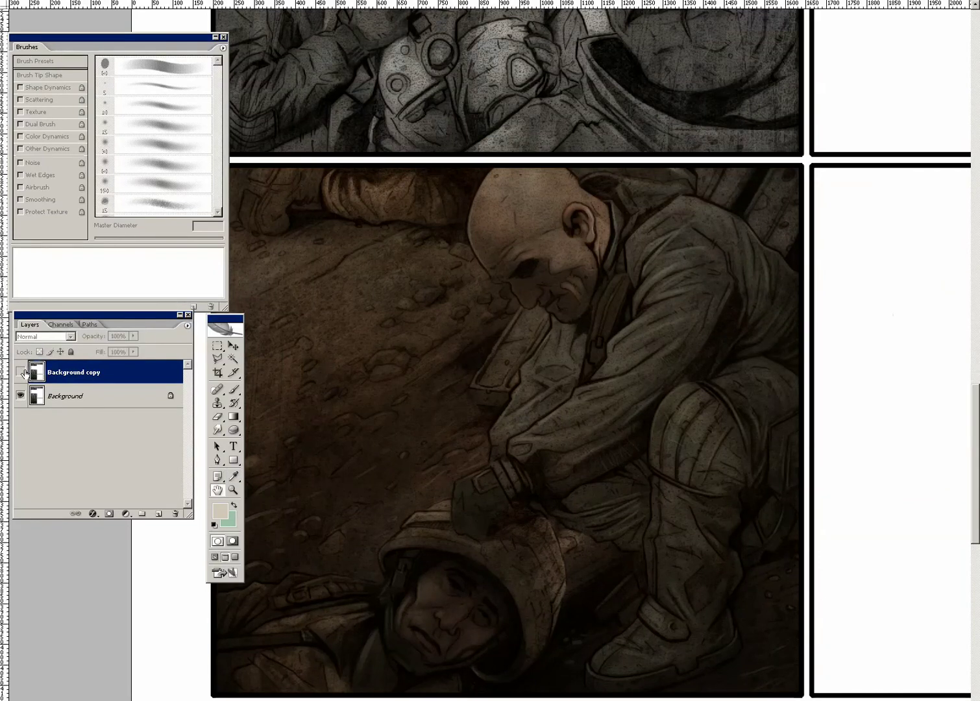
left_click(21, 372)
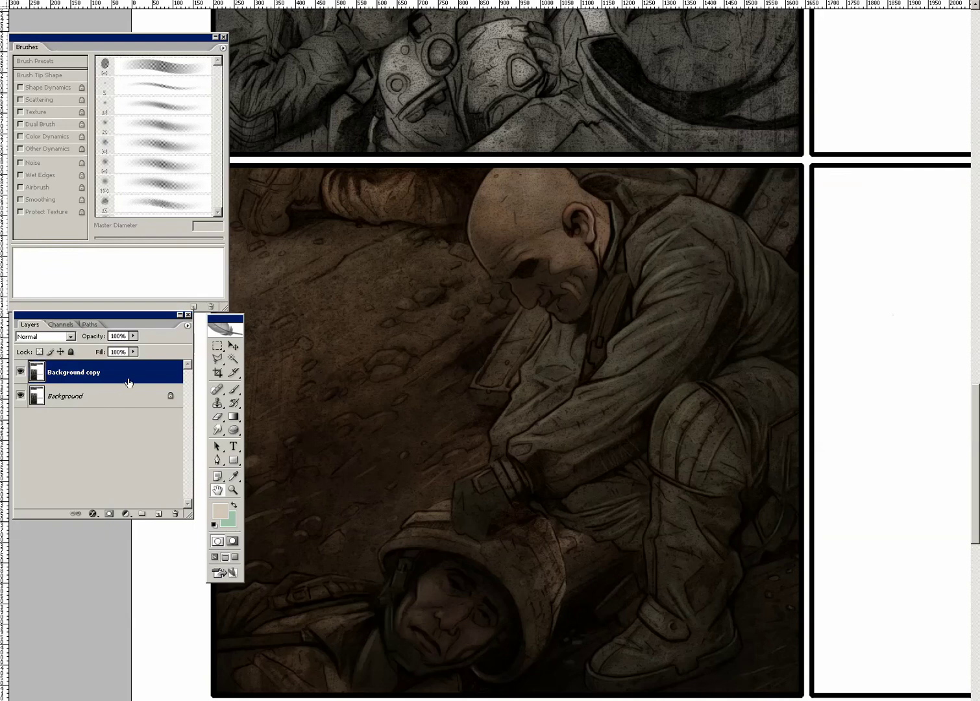
left_click_drag(158, 375, 159, 513)
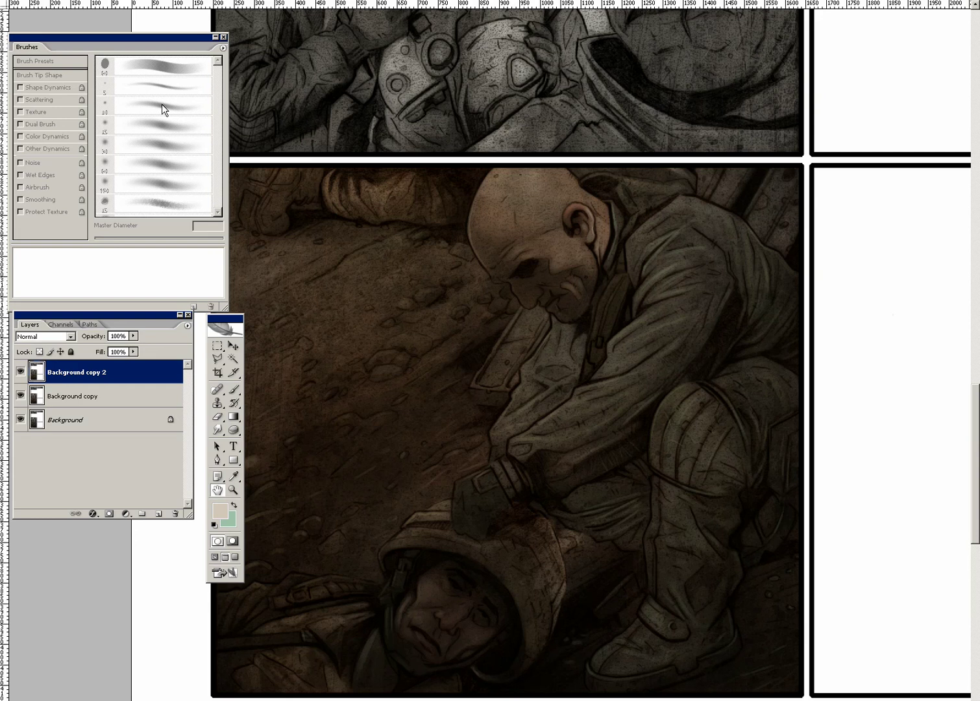
Step: Brighten Background copy 2 with Brightness/Contrast (+30, +27) and desaturate it
left_click(68, 0)
mouse_move(77, 3)
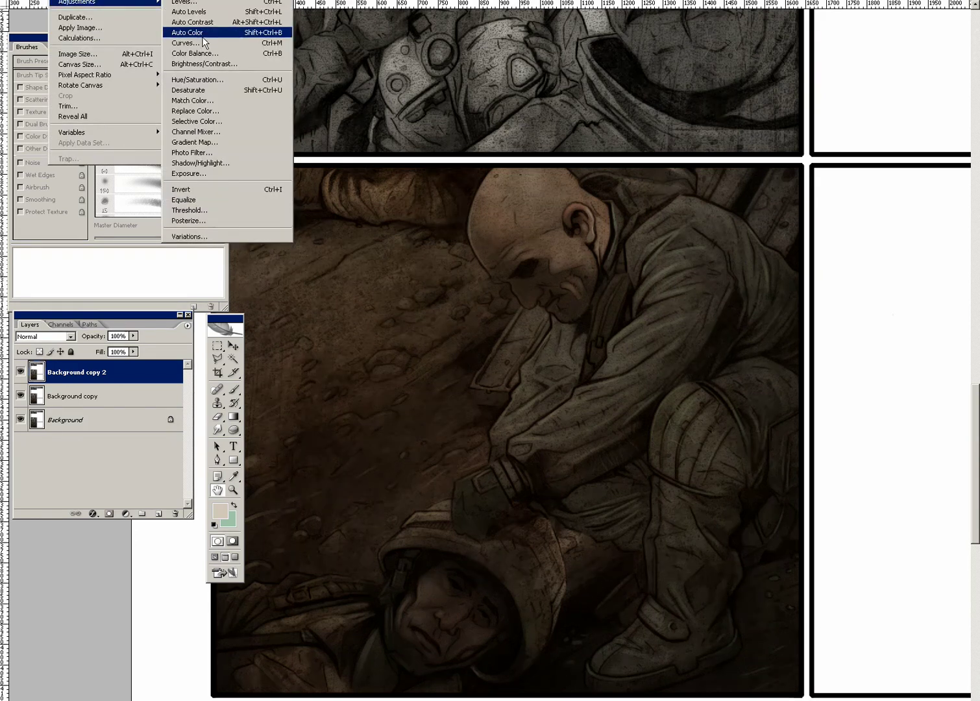
left_click(205, 64)
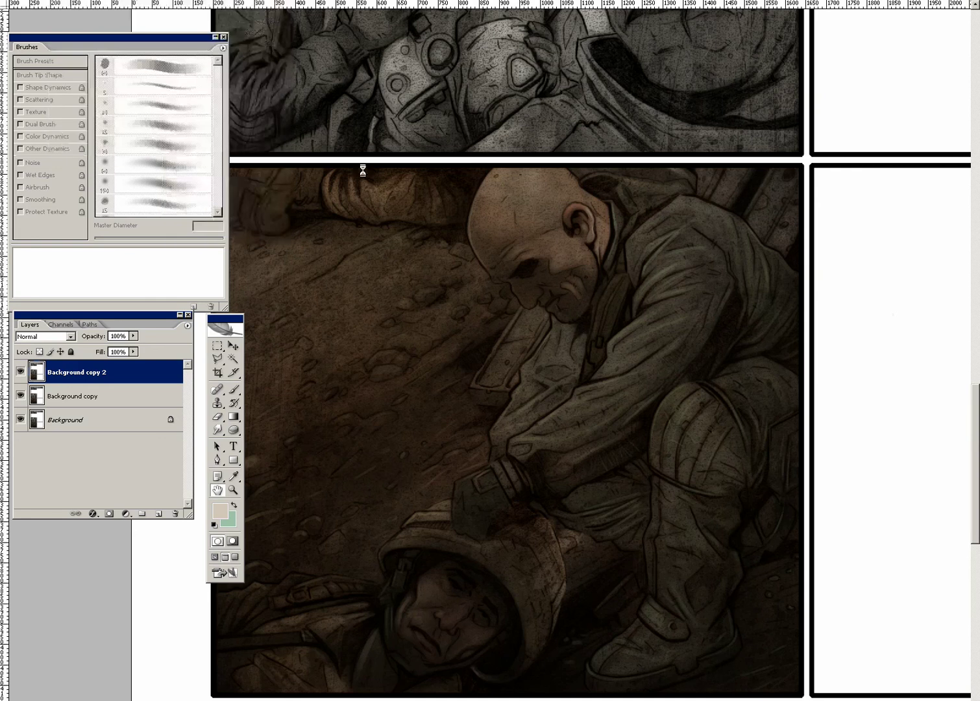
mouse_move(678, 532)
left_mouse_down()
mouse_move(696, 531)
mouse_move(695, 566)
left_mouse_up()
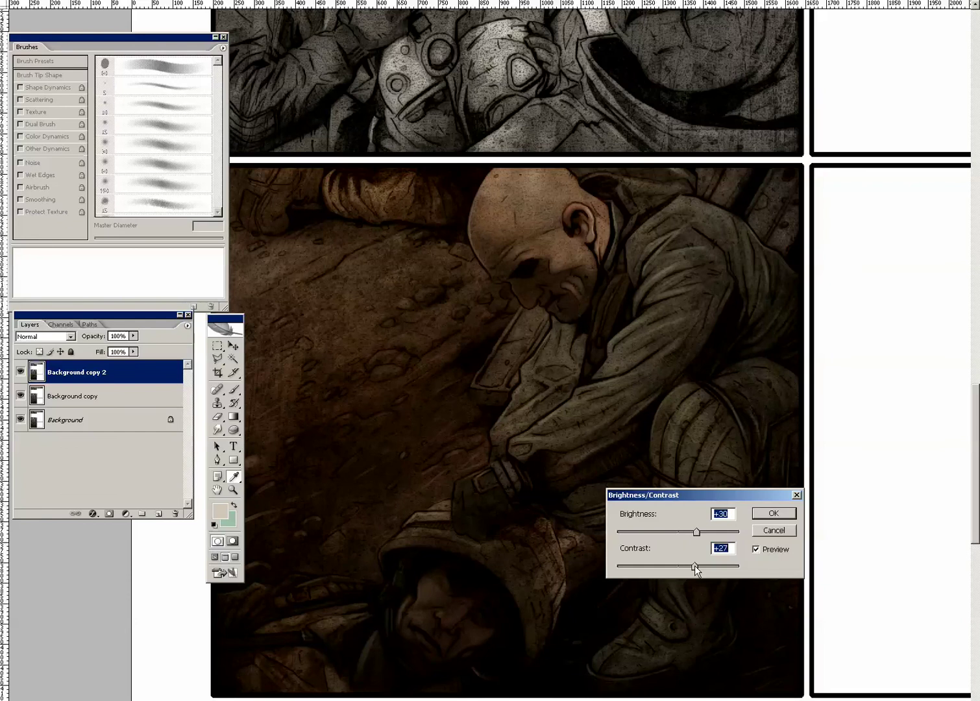
left_click(772, 513)
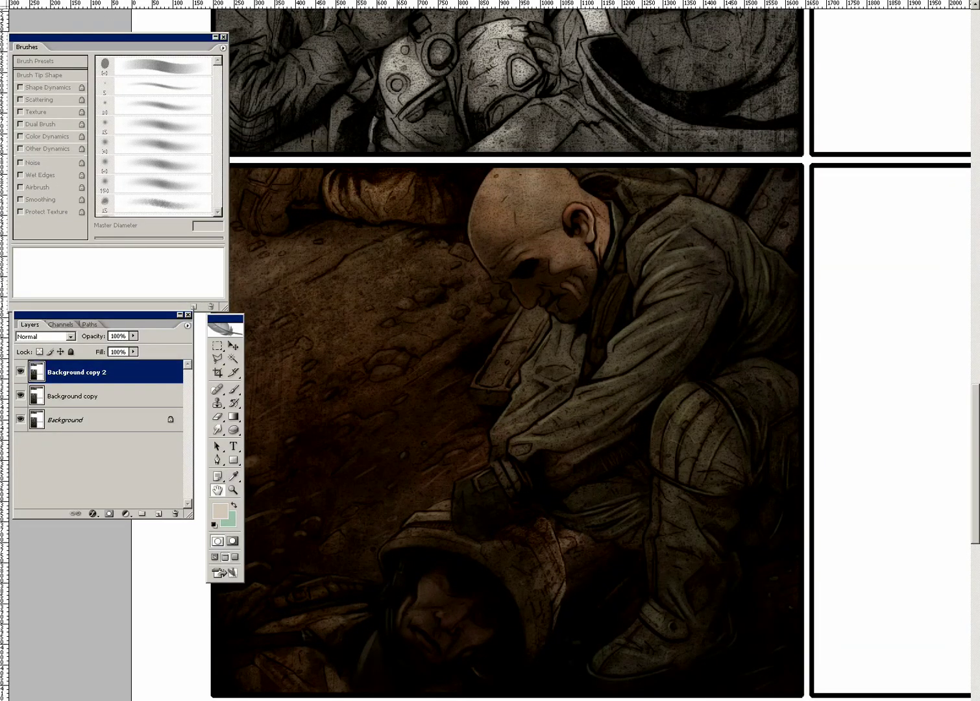
key("alt+i")
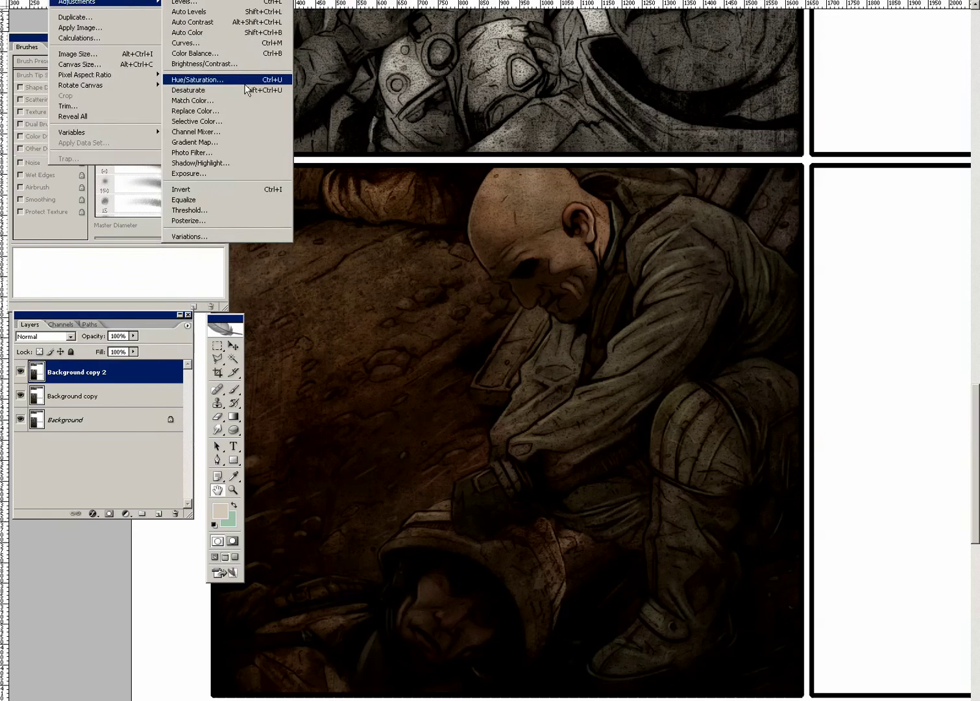
left_click(245, 90)
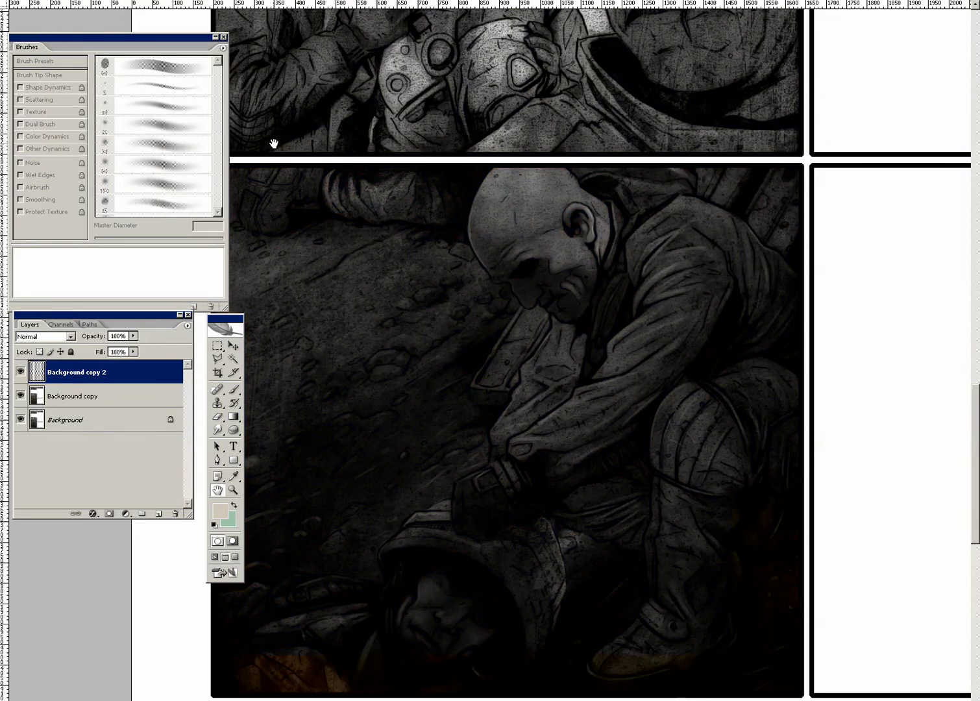
Step: Set the grey copy to Soft Light blending at 17% opacity
left_click(71, 337)
left_click(39, 550)
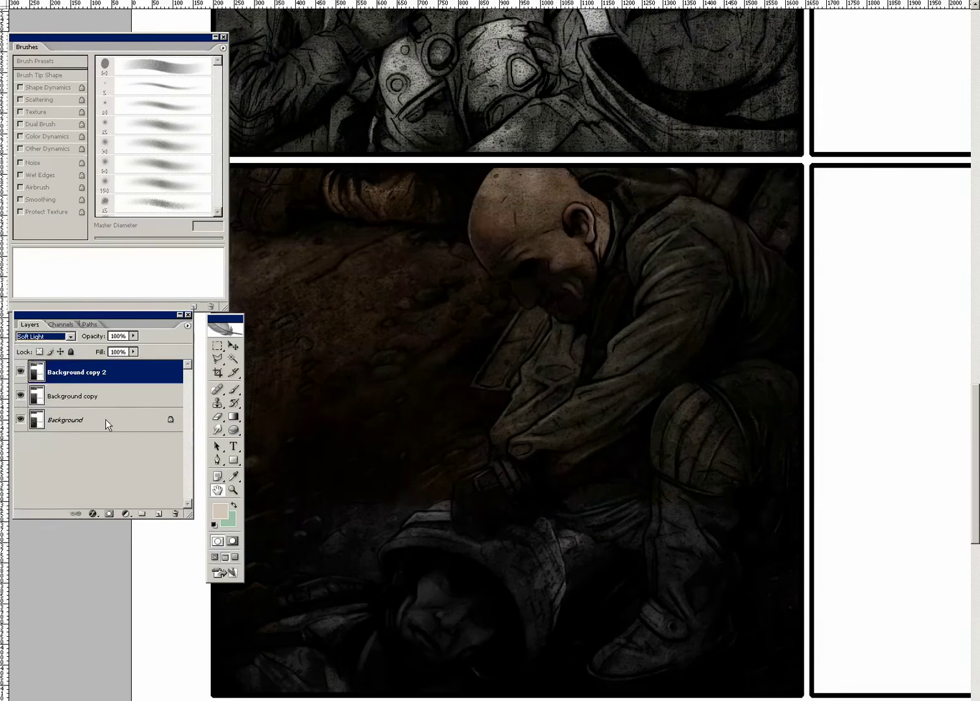
left_click_drag(133, 337, 87, 348)
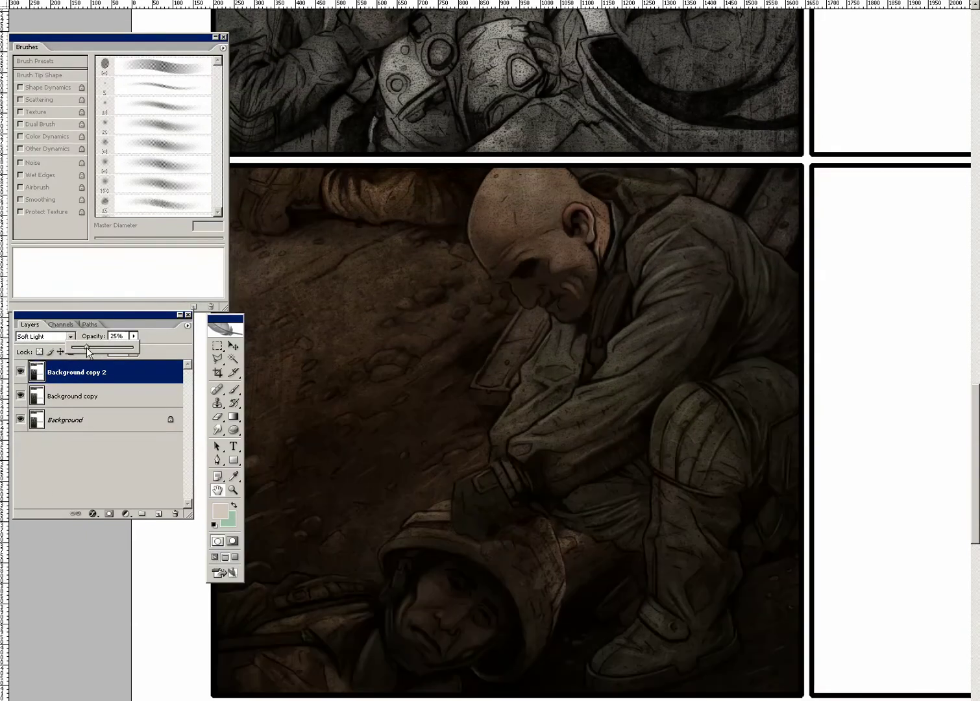
left_click_drag(87, 351, 82, 351)
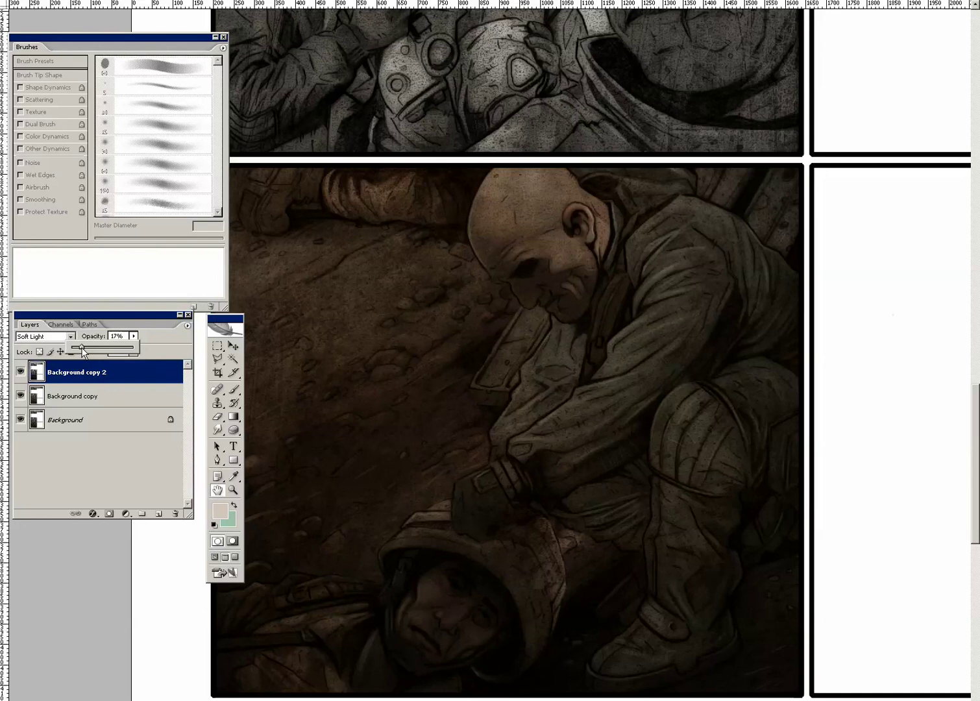
left_click(21, 376)
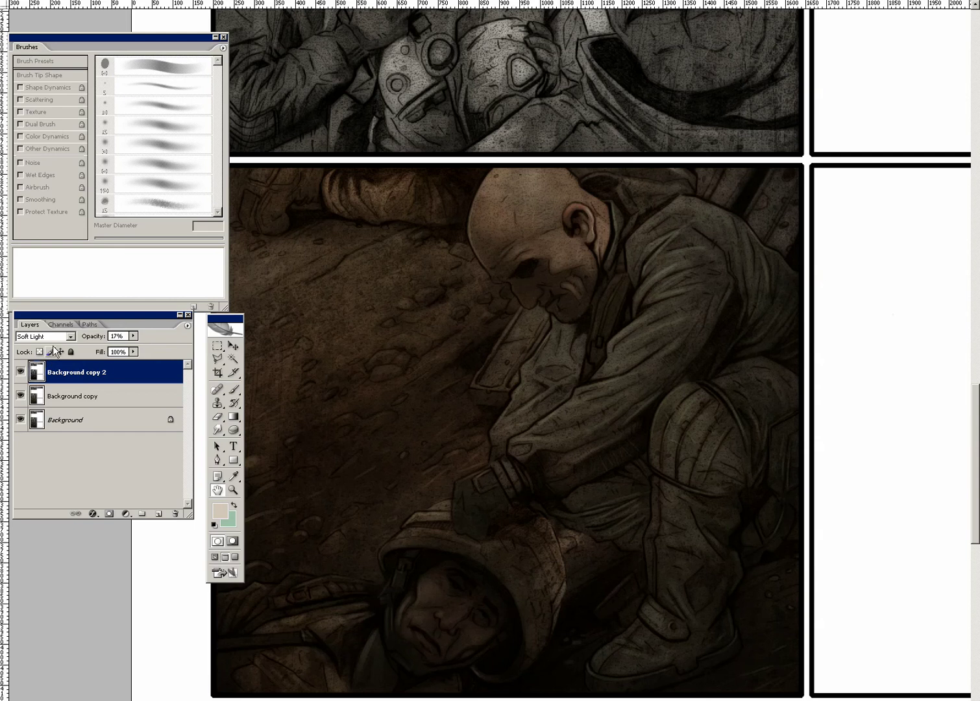
Step: Fade Background copy 2's Soft Light overlay to 7% and merge the visible layers
left_click(65, 1)
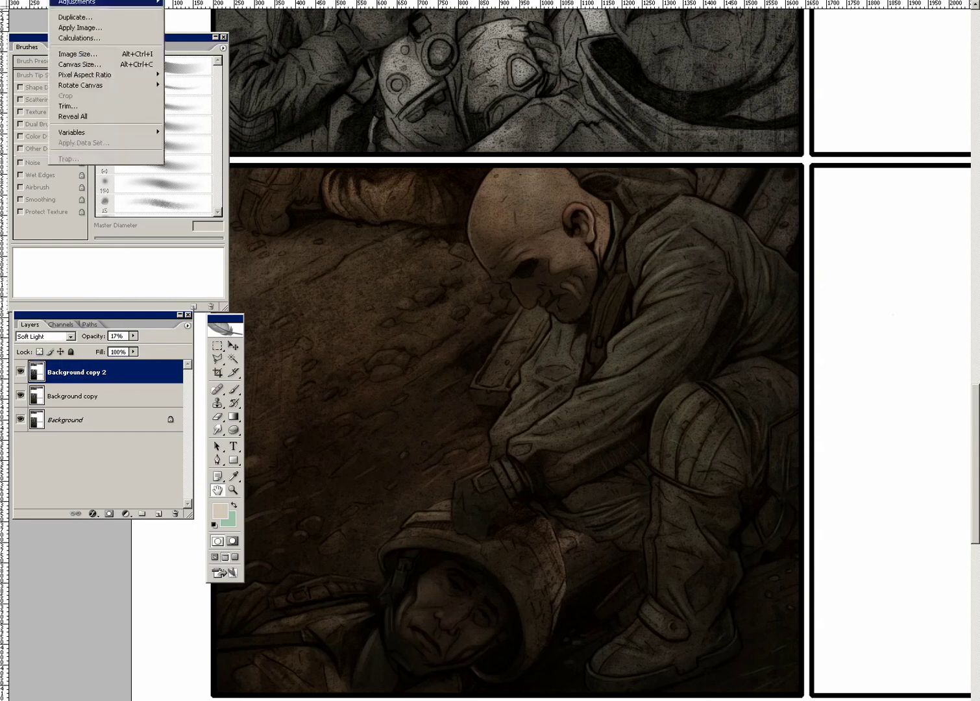
left_click(178, 22)
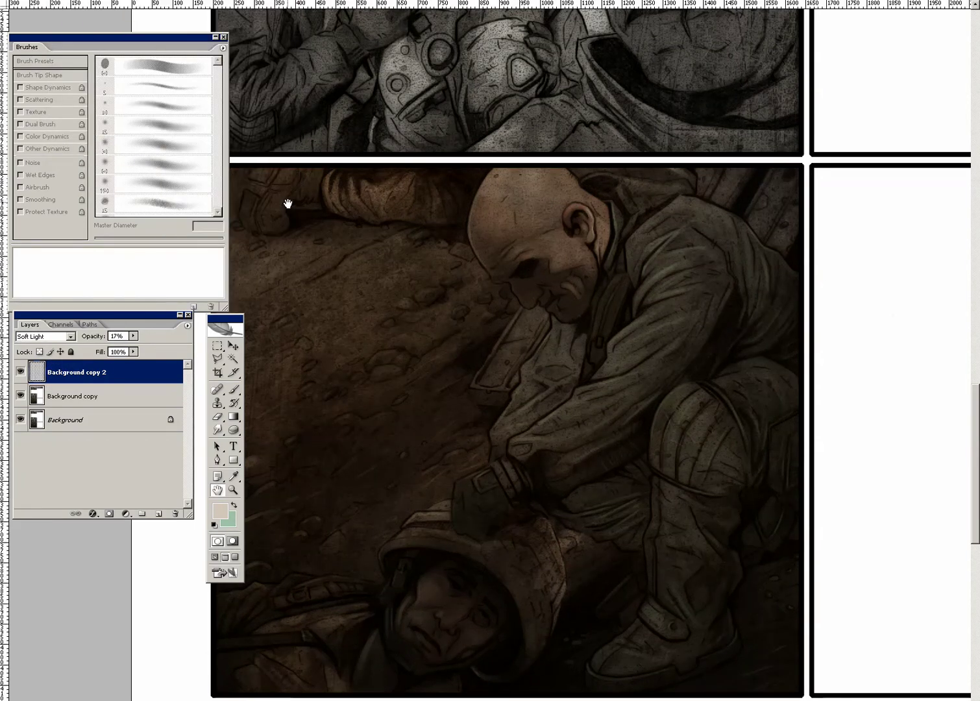
left_click(22, 372)
left_click(21, 372)
left_click_drag(133, 337, 126, 346)
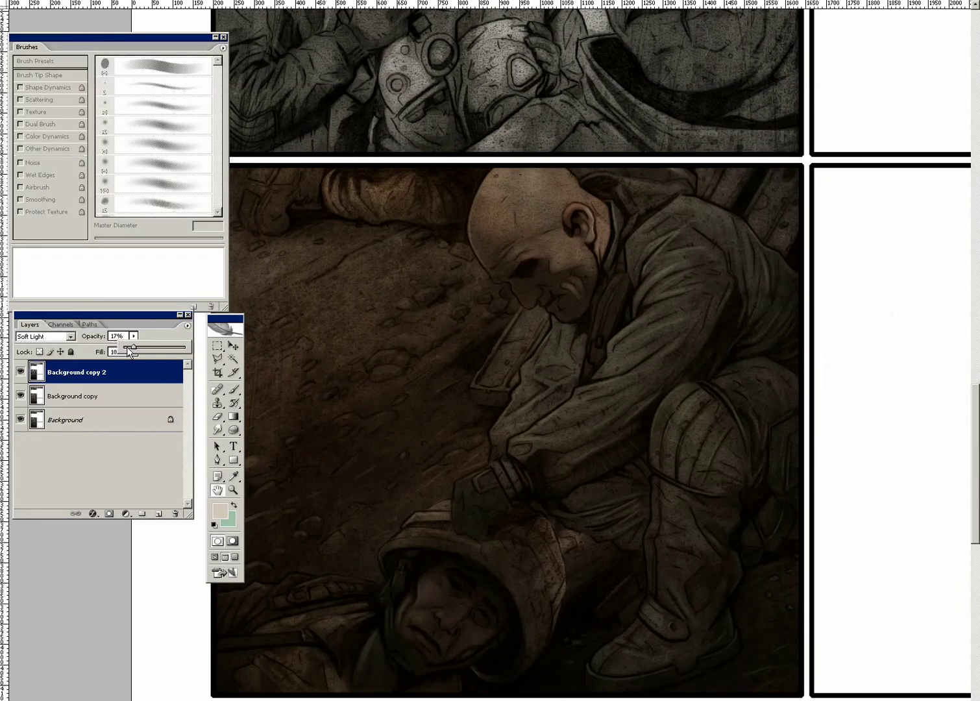
left_click(188, 326)
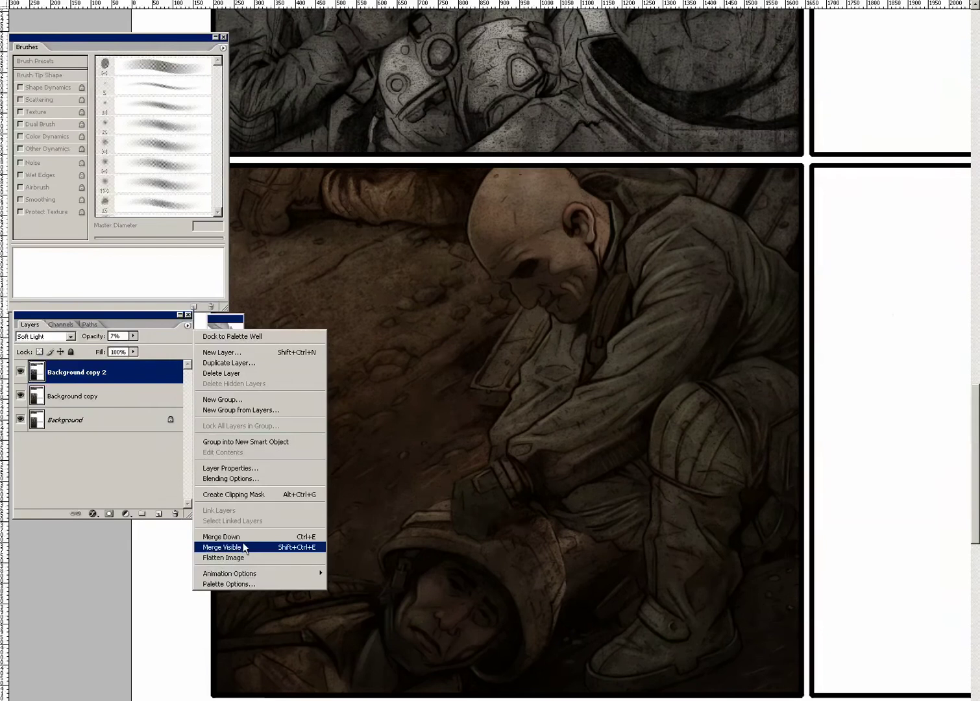
left_click(247, 547)
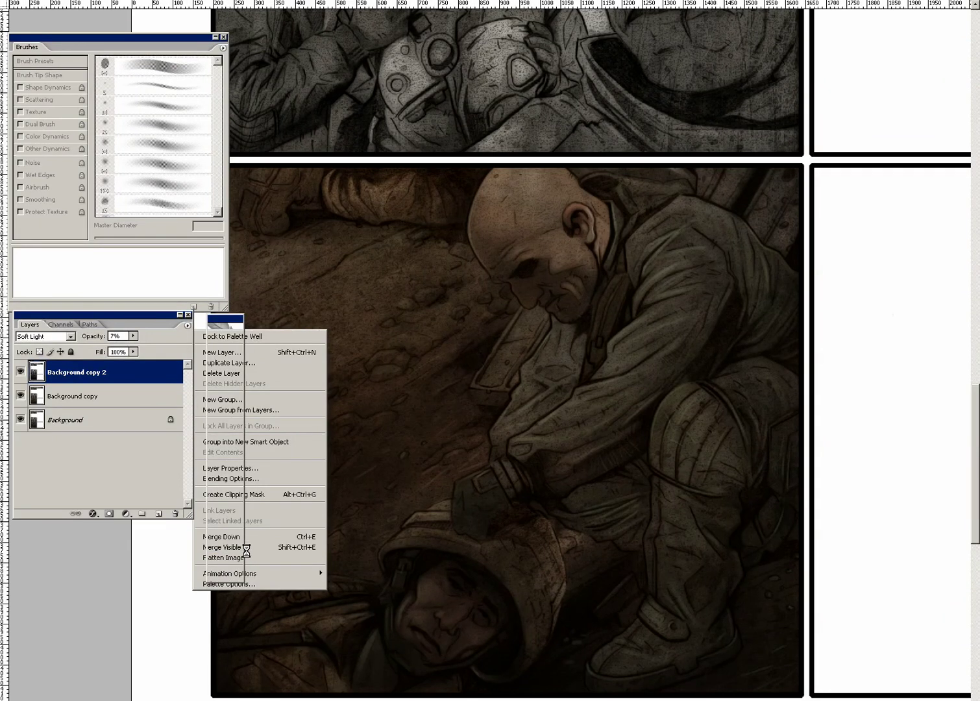